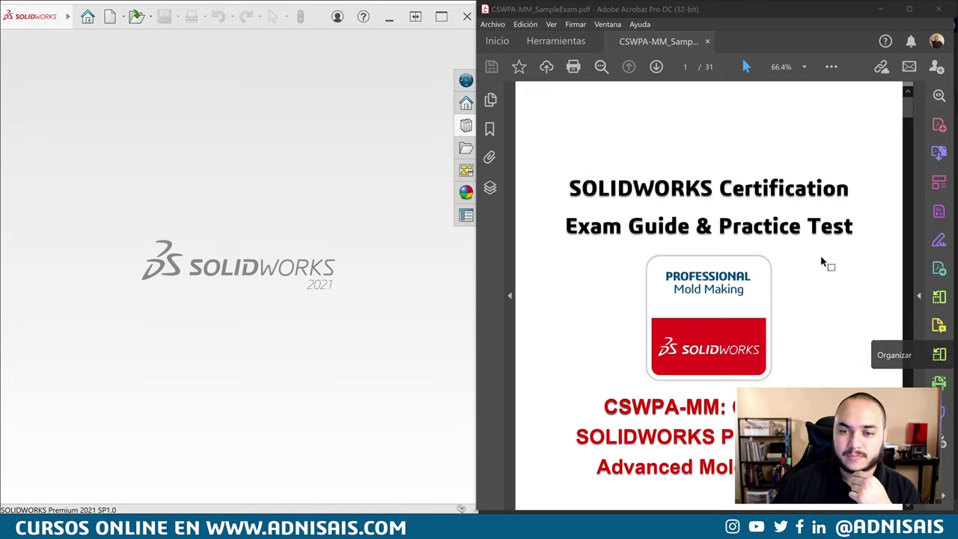
Scroll the exam guide past the title page and Contents to the Exam Details.
{"action": "scroll", "coordinate": [801, 183], "scroll_direction": "down", "scroll_amount": 1}
{"action": "scroll", "coordinate": [804, 176], "scroll_direction": "down", "scroll_amount": 1}
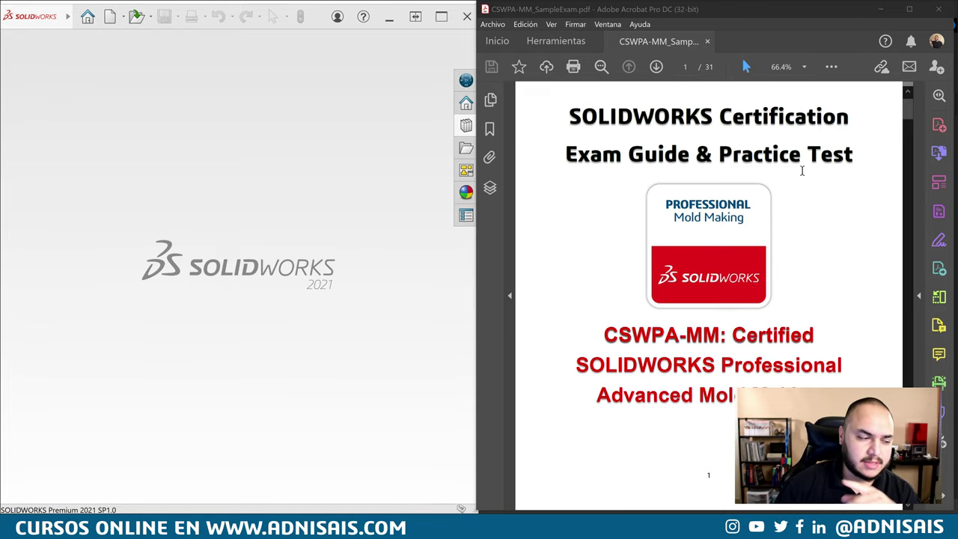
{"action": "scroll", "coordinate": [807, 177], "scroll_direction": "down", "scroll_amount": 2}
{"action": "scroll", "coordinate": [797, 184], "scroll_direction": "down", "scroll_amount": 1}
{"action": "scroll", "coordinate": [794, 191], "scroll_direction": "down", "scroll_amount": 2}
{"action": "scroll", "coordinate": [786, 221], "scroll_direction": "down", "scroll_amount": 2}
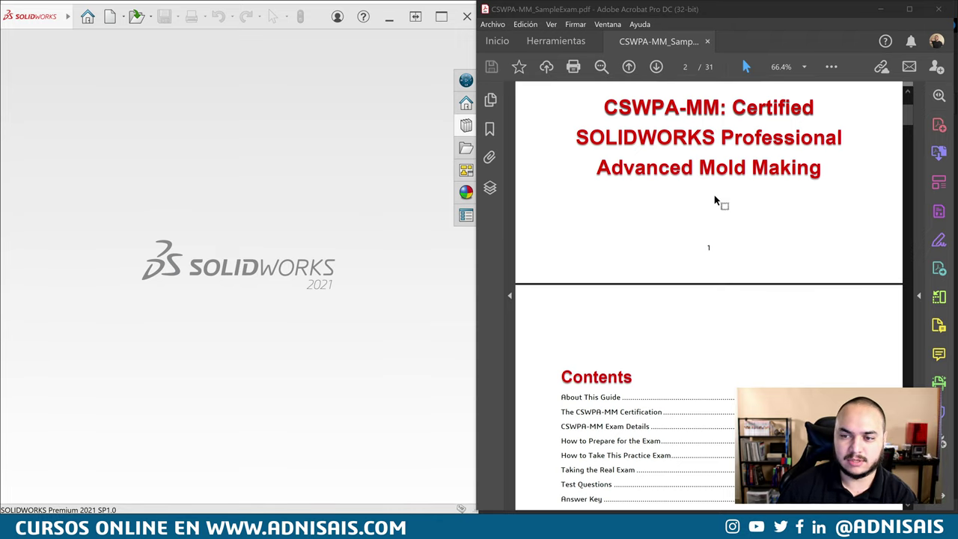
{"action": "scroll", "coordinate": [714, 197], "scroll_direction": "down", "scroll_amount": 4}
{"action": "scroll", "coordinate": [719, 212], "scroll_direction": "down", "scroll_amount": 3}
{"action": "scroll", "coordinate": [746, 195], "scroll_direction": "down", "scroll_amount": 2}
{"action": "scroll", "coordinate": [791, 182], "scroll_direction": "down", "scroll_amount": 4}
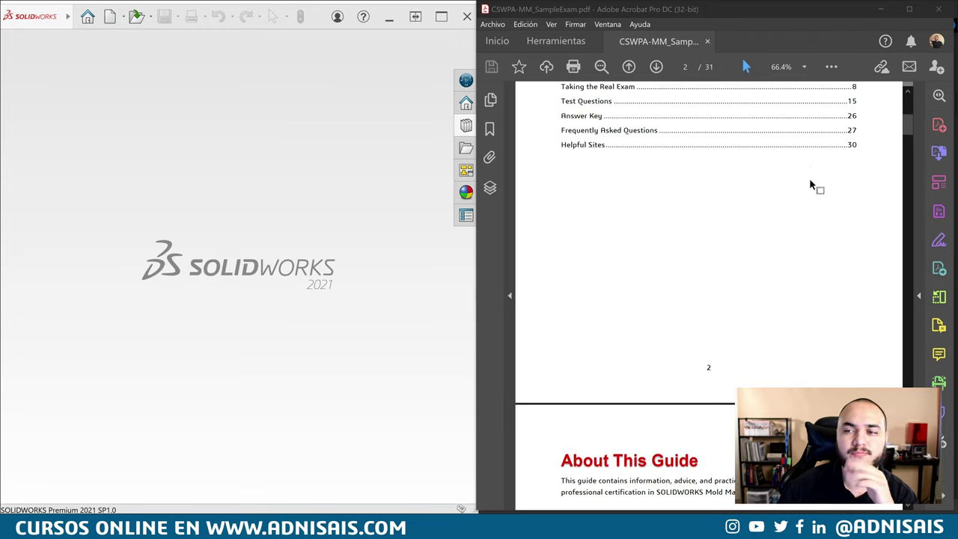
{"action": "scroll", "coordinate": [823, 180], "scroll_direction": "down", "scroll_amount": 3}
{"action": "scroll", "coordinate": [868, 161], "scroll_direction": "down", "scroll_amount": 5}
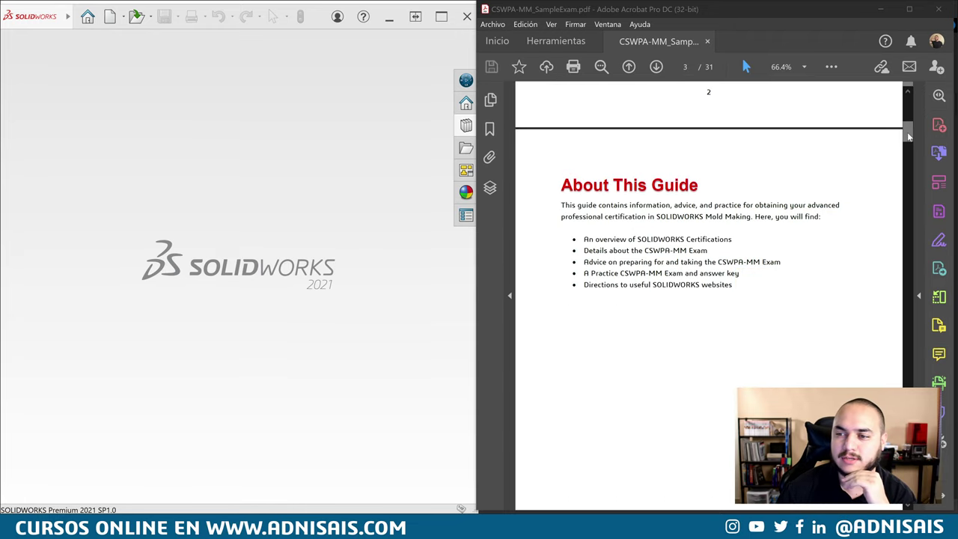
{"action": "left_click_drag", "start_coordinate": [907, 132], "coordinate": [909, 172]}
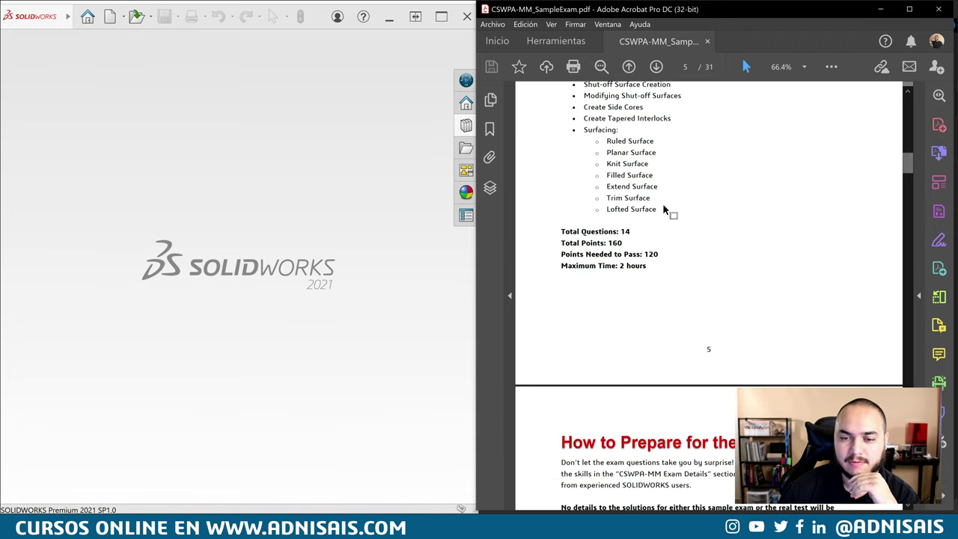
Highlight 14 questions, 160 points, passing score 120 and 'than 30 minutes', then reach page 15.
{"action": "double_click", "coordinate": [625, 231]}
{"action": "left_click_drag", "start_coordinate": [608, 243], "coordinate": [625, 243]}
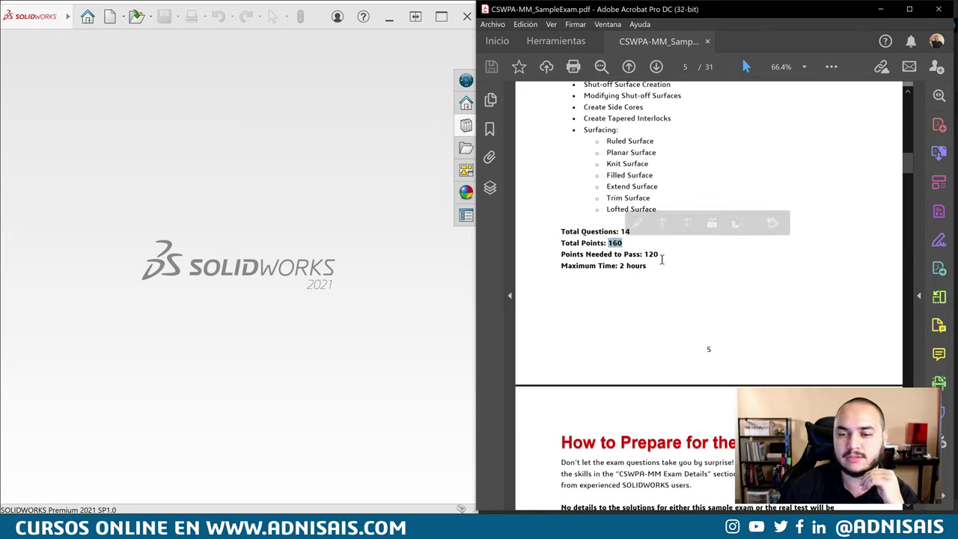
{"action": "mouse_move", "coordinate": [644, 254]}
{"action": "left_mouse_down"}
{"action": "mouse_move", "coordinate": [660, 253]}
{"action": "mouse_move", "coordinate": [642, 266]}
{"action": "left_mouse_up"}
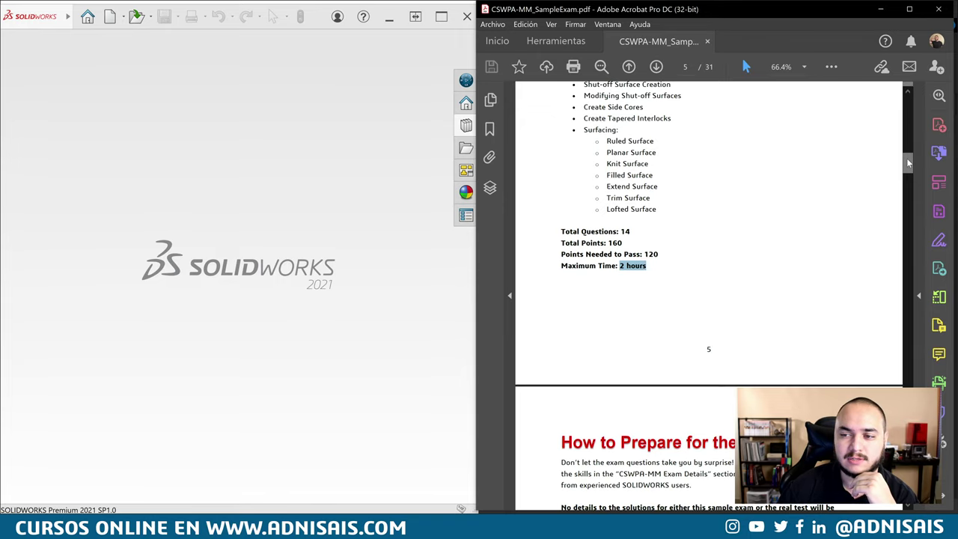
{"action": "mouse_move", "coordinate": [908, 163]}
{"action": "left_mouse_down"}
{"action": "mouse_move", "coordinate": [911, 221]}
{"action": "mouse_move", "coordinate": [916, 186]}
{"action": "left_mouse_up"}
{"action": "left_click_drag", "start_coordinate": [744, 231], "coordinate": [802, 232]}
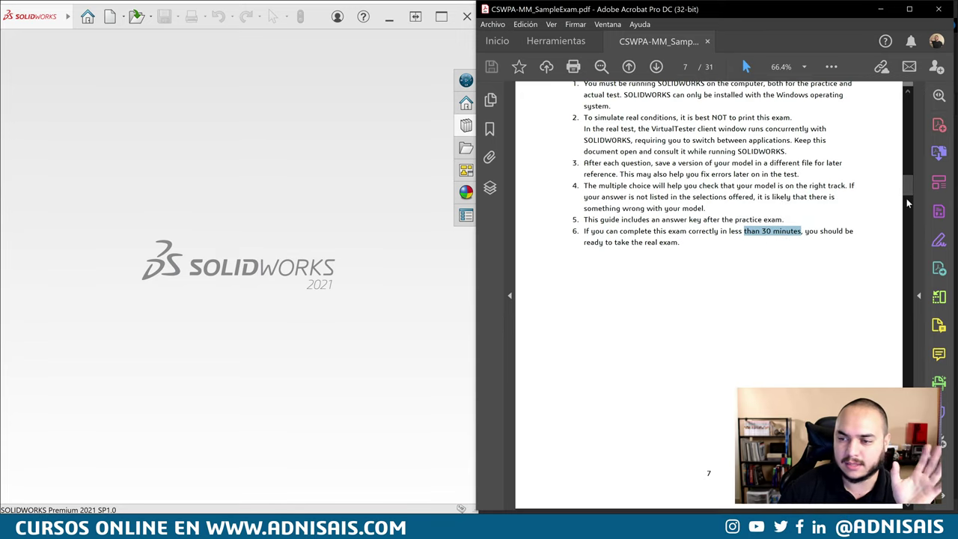
{"action": "mouse_move", "coordinate": [908, 185]}
{"action": "left_mouse_down"}
{"action": "mouse_move", "coordinate": [908, 280]}
{"action": "mouse_move", "coordinate": [896, 290]}
{"action": "left_mouse_up"}
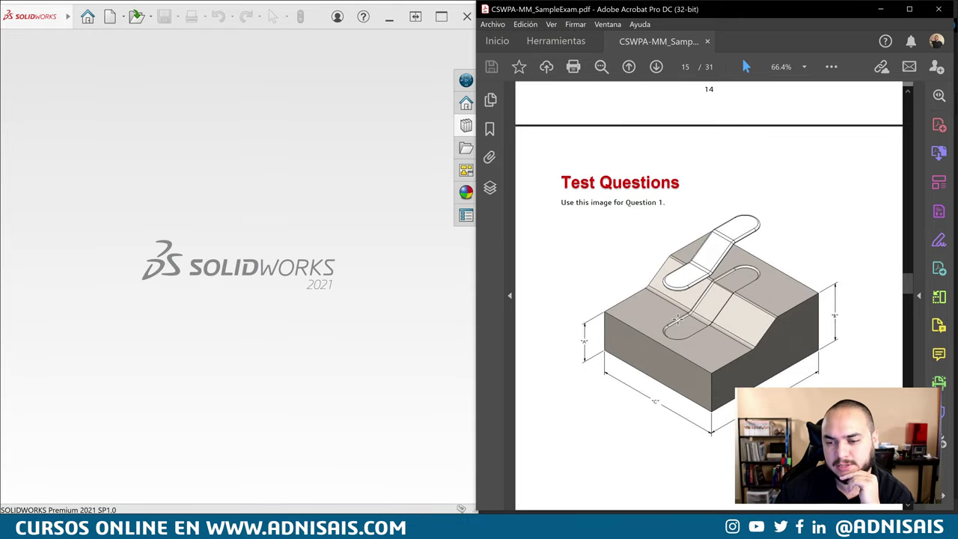
Scroll down to page 16, the Cavity Block problem of Question 1.
{"action": "scroll", "coordinate": [612, 319], "scroll_direction": "down", "scroll_amount": 1}
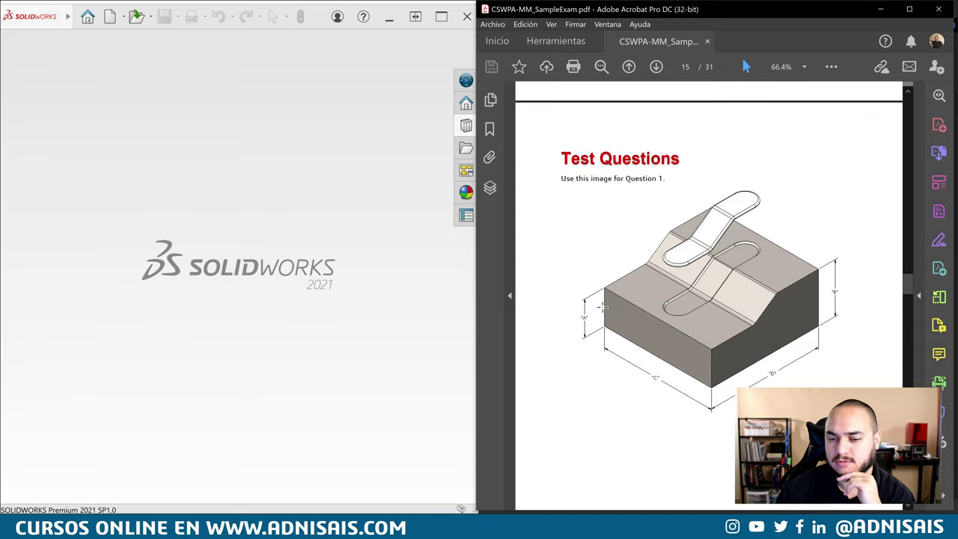
{"action": "scroll", "coordinate": [665, 338], "scroll_direction": "down", "scroll_amount": 2}
{"action": "scroll", "coordinate": [810, 250], "scroll_direction": "down", "scroll_amount": 2}
{"action": "scroll", "coordinate": [819, 261], "scroll_direction": "down", "scroll_amount": 5}
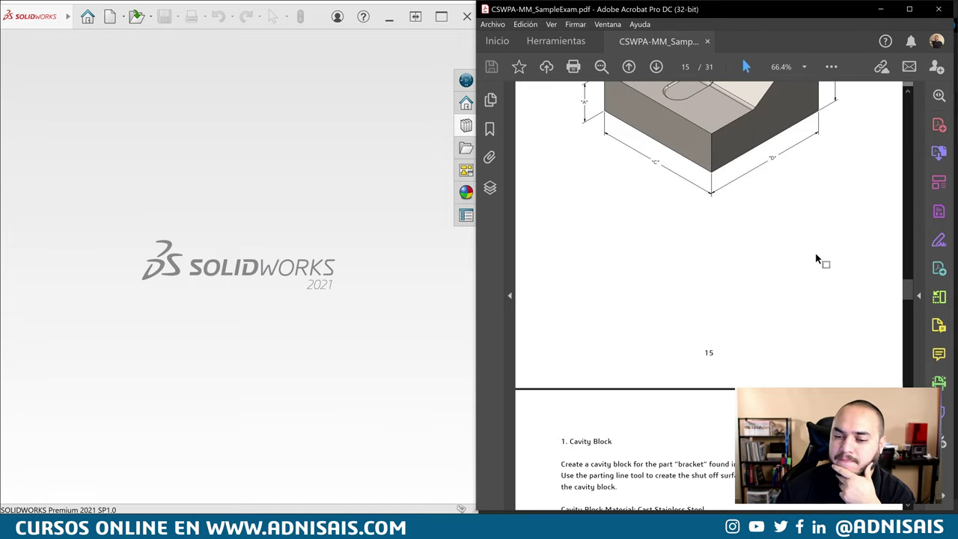
{"action": "scroll", "coordinate": [816, 265], "scroll_direction": "down", "scroll_amount": 5}
{"action": "scroll", "coordinate": [756, 266], "scroll_direction": "down", "scroll_amount": 1}
{"action": "scroll", "coordinate": [584, 262], "scroll_direction": "down", "scroll_amount": 1}
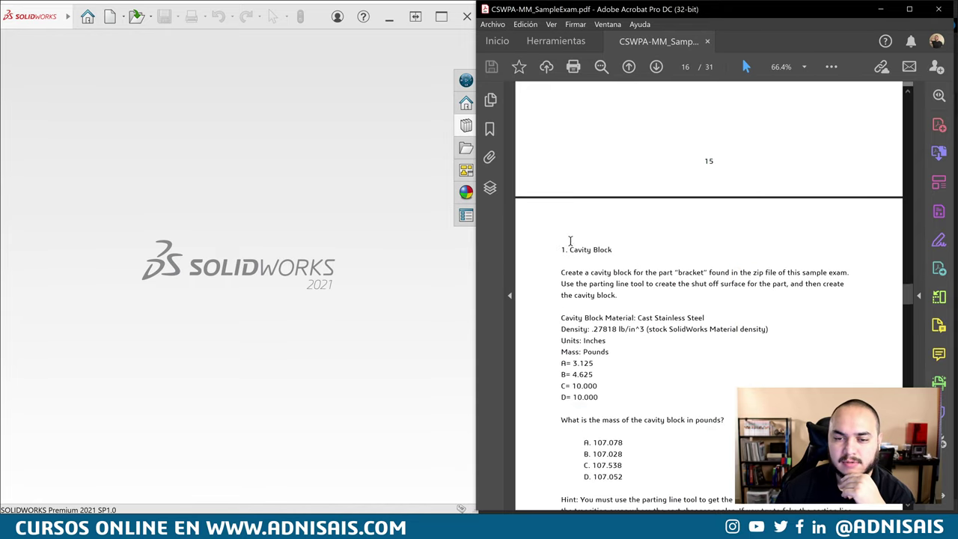
{"action": "scroll", "coordinate": [581, 261], "scroll_direction": "down", "scroll_amount": 1}
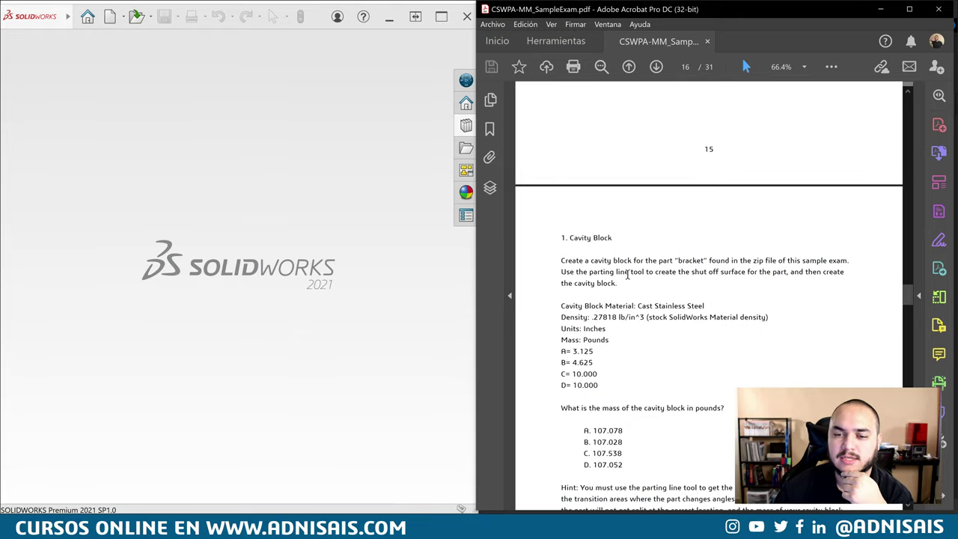
Select the Cast Stainless Steel material, .27818 lb/in density, Inches units and mass lines.
{"action": "left_click", "coordinate": [675, 279]}
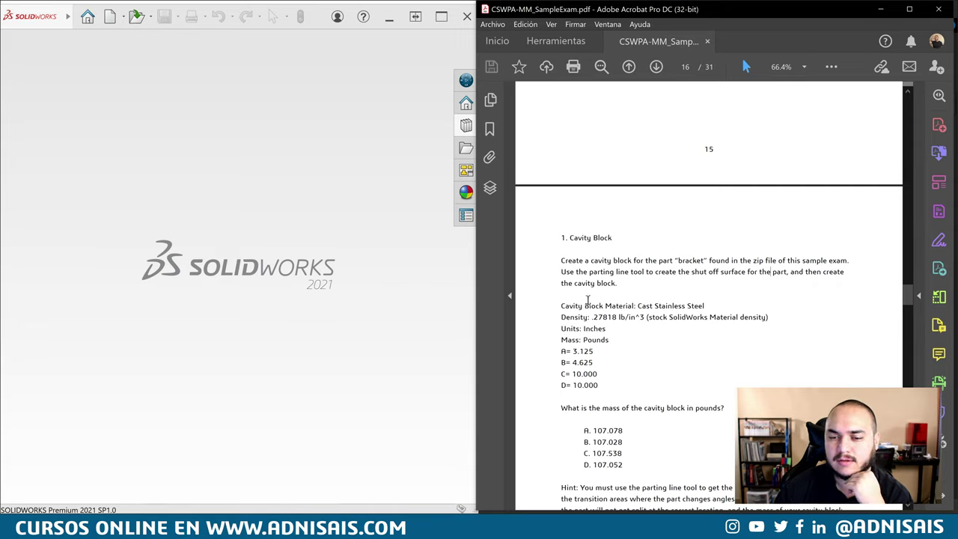
{"action": "left_click_drag", "start_coordinate": [561, 305], "coordinate": [621, 307]}
{"action": "left_click", "coordinate": [663, 314]}
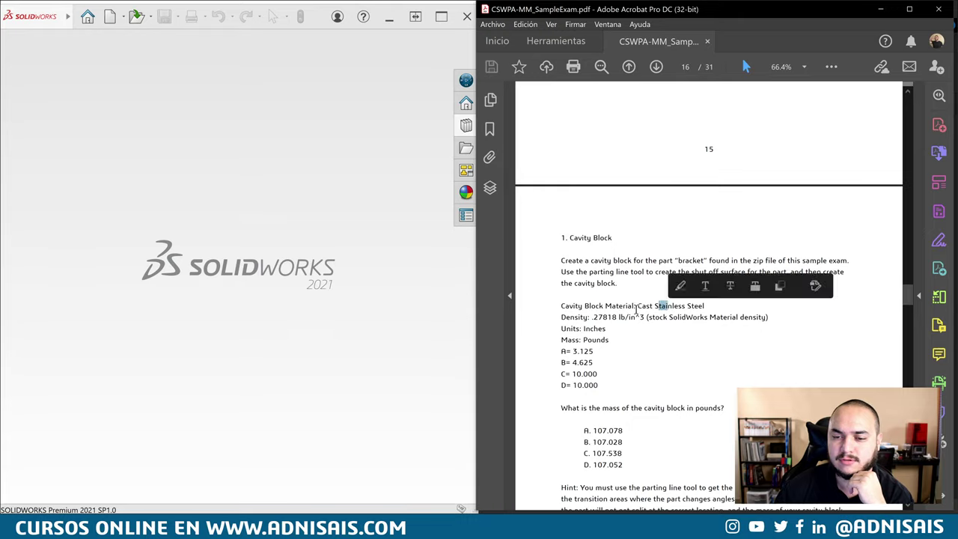
{"action": "double_click", "coordinate": [644, 305]}
{"action": "left_click", "coordinate": [590, 316]}
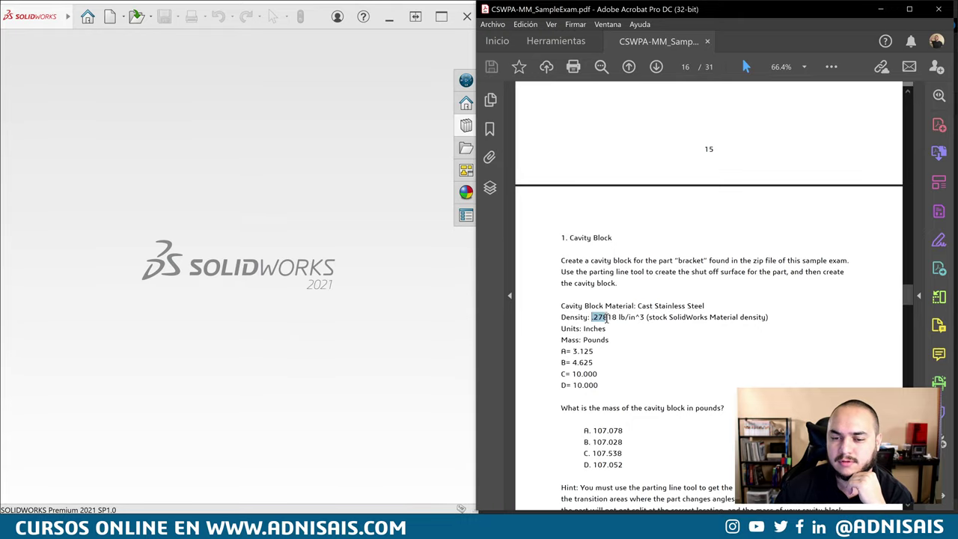
{"action": "left_click_drag", "start_coordinate": [630, 319], "coordinate": [638, 318]}
{"action": "left_click_drag", "start_coordinate": [583, 329], "coordinate": [595, 335]}
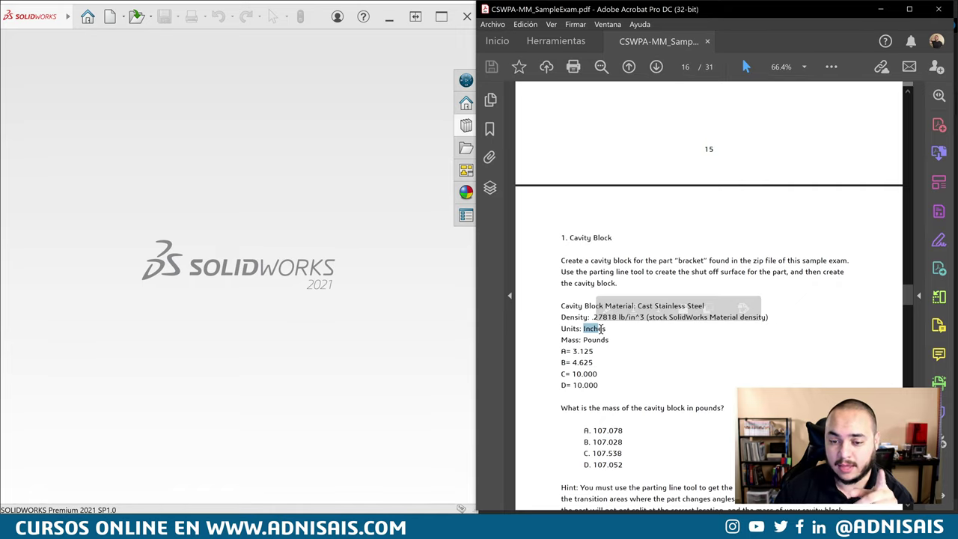
{"action": "scroll", "coordinate": [719, 354], "scroll_direction": "down", "scroll_amount": 1}
{"action": "scroll", "coordinate": [720, 354], "scroll_direction": "down", "scroll_amount": 1}
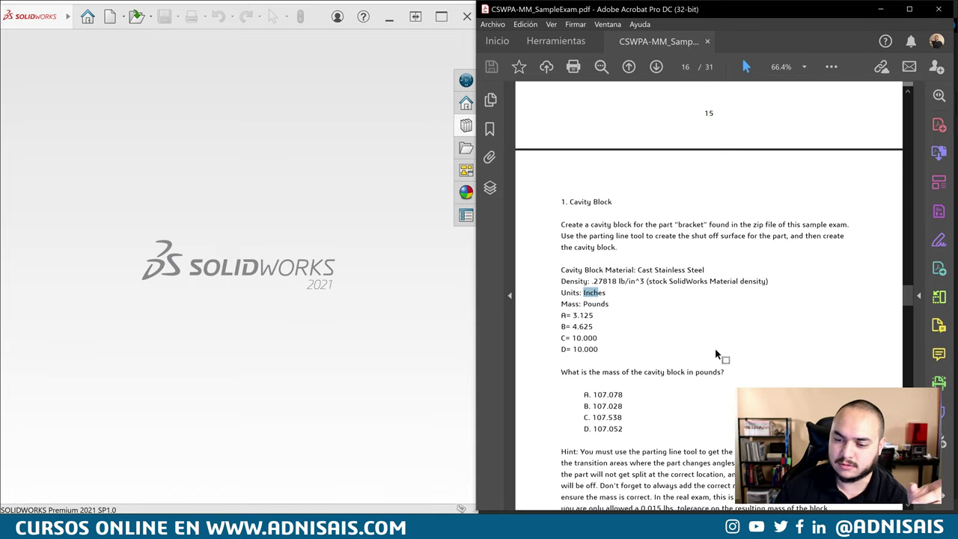
{"action": "scroll", "coordinate": [720, 352], "scroll_direction": "down", "scroll_amount": 1}
{"action": "scroll", "coordinate": [721, 352], "scroll_direction": "down", "scroll_amount": 1}
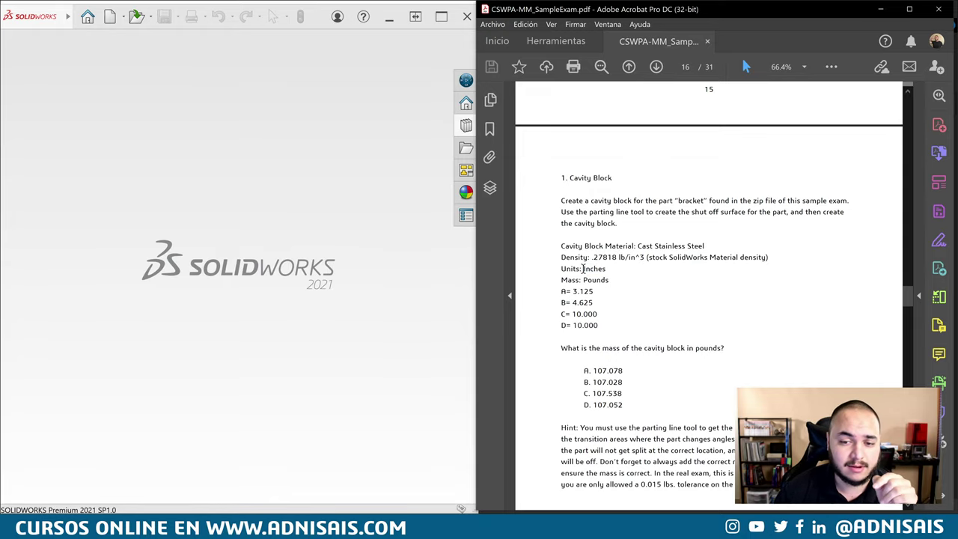
{"action": "left_click_drag", "start_coordinate": [583, 268], "coordinate": [607, 282]}
{"action": "left_click", "coordinate": [596, 281]}
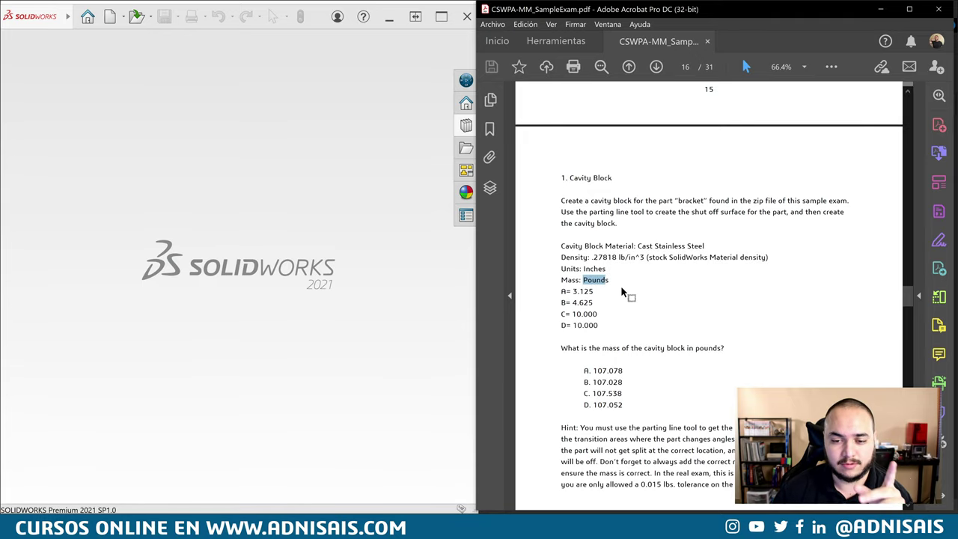
{"action": "scroll", "coordinate": [653, 298], "scroll_direction": "down", "scroll_amount": 3}
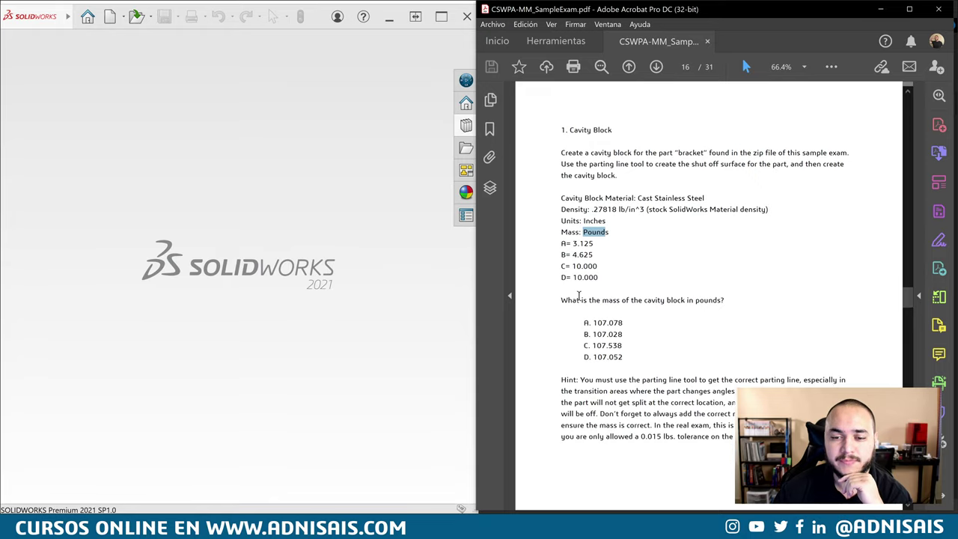
{"action": "left_click_drag", "start_coordinate": [580, 299], "coordinate": [600, 299]}
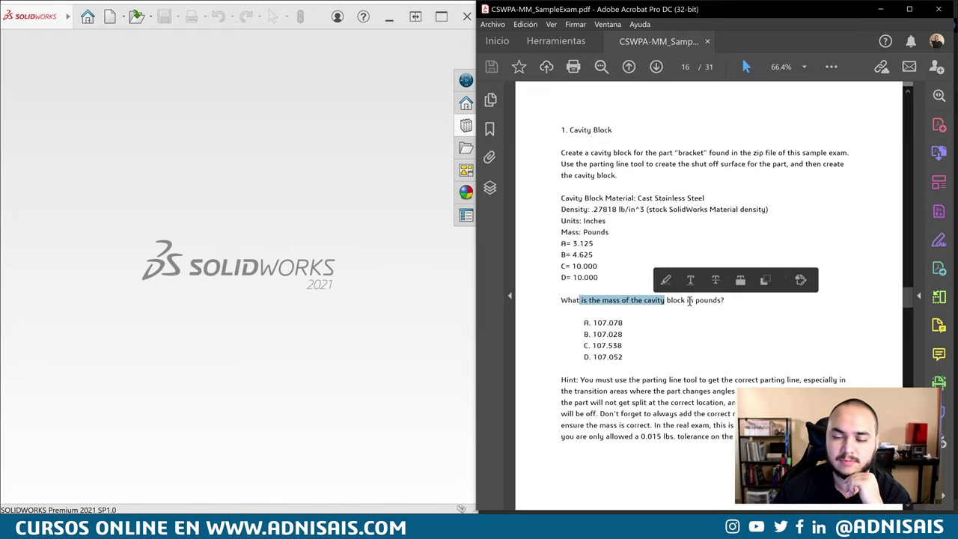
{"action": "left_click_drag", "start_coordinate": [684, 300], "coordinate": [725, 301]}
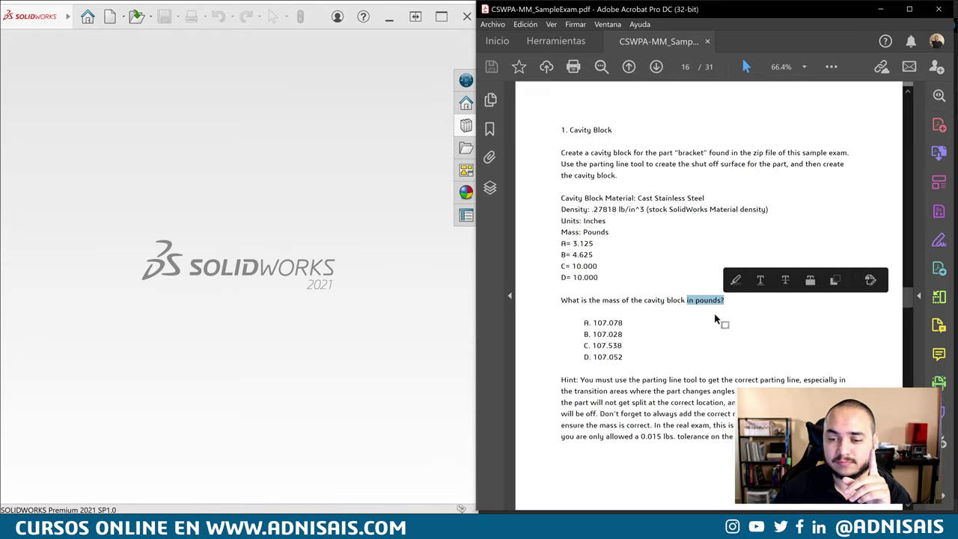
{"action": "left_click", "coordinate": [650, 364]}
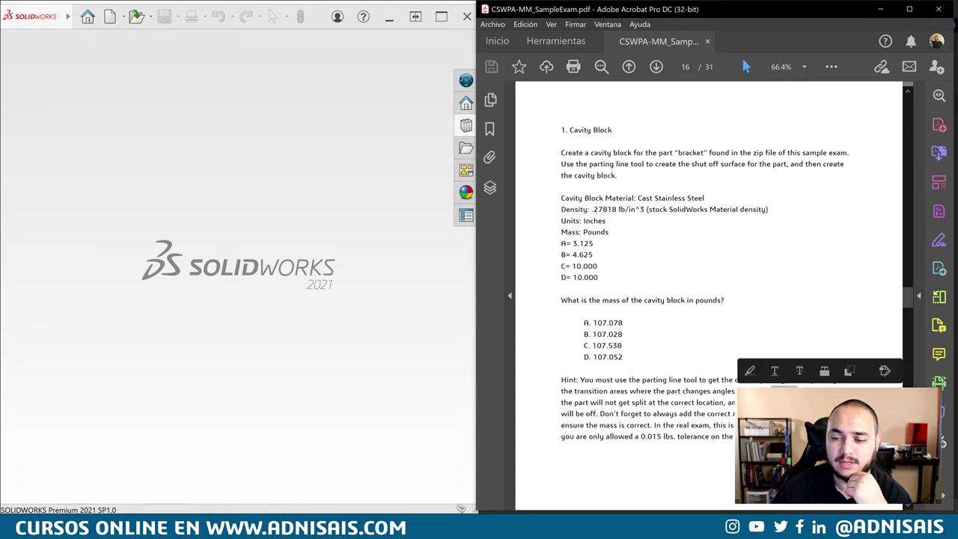
{"action": "left_click_drag", "start_coordinate": [619, 403], "coordinate": [723, 404]}
{"action": "left_click", "coordinate": [723, 410]}
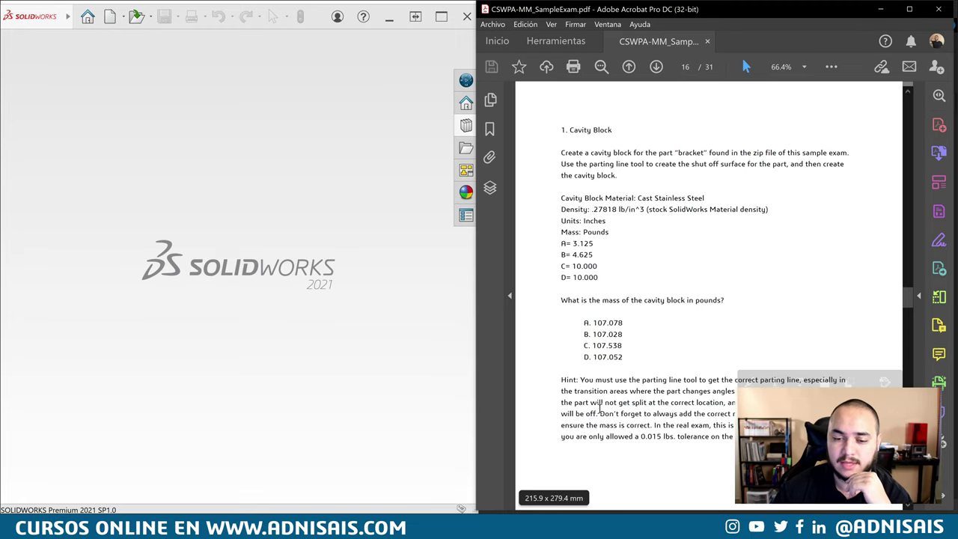
{"action": "left_click_drag", "start_coordinate": [621, 415], "coordinate": [655, 415]}
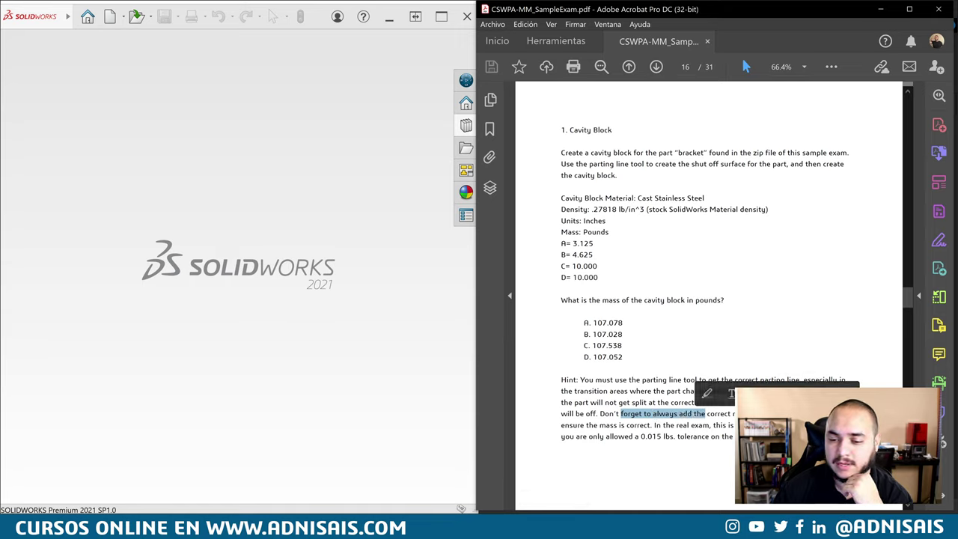
{"action": "left_click_drag", "start_coordinate": [732, 414], "coordinate": [737, 426]}
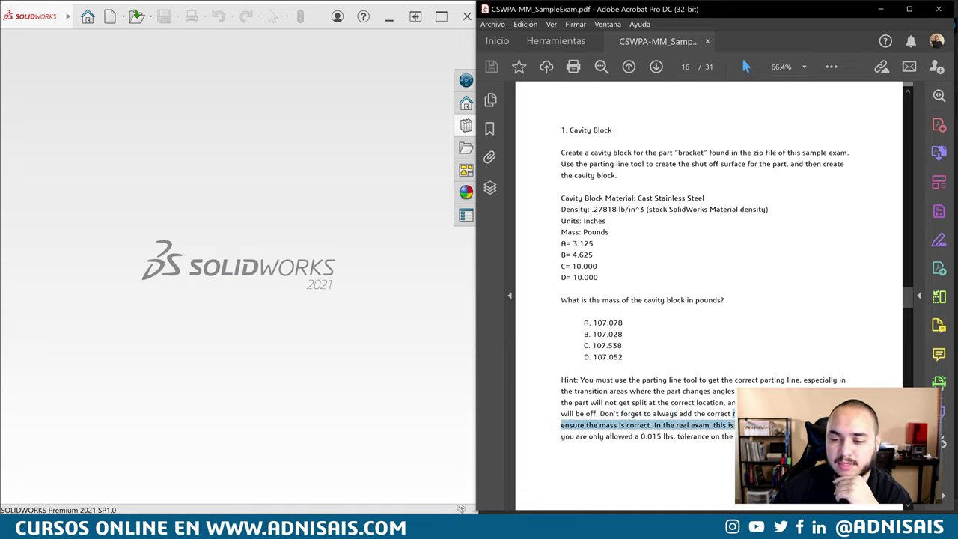
{"action": "left_click", "coordinate": [635, 429]}
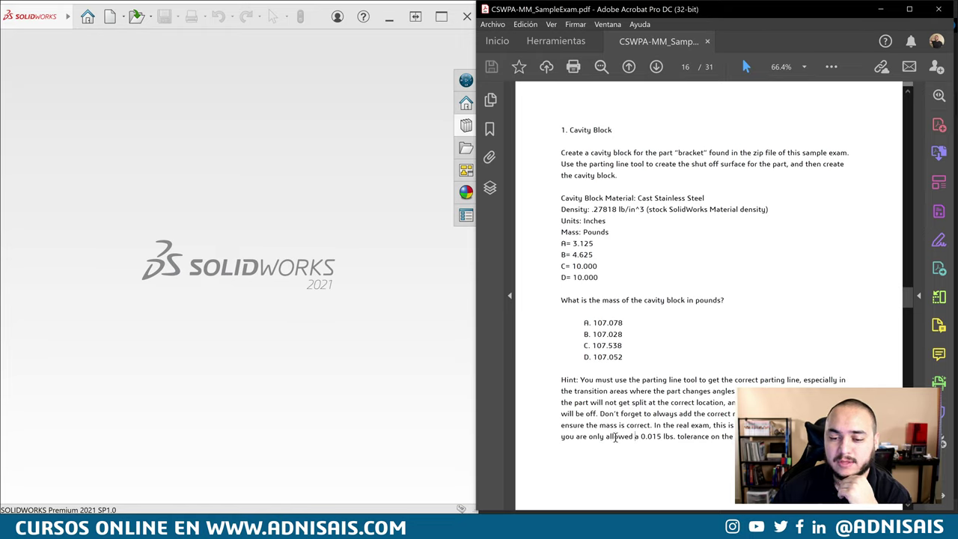
{"action": "left_click_drag", "start_coordinate": [615, 436], "coordinate": [662, 436]}
{"action": "left_click", "coordinate": [643, 436]}
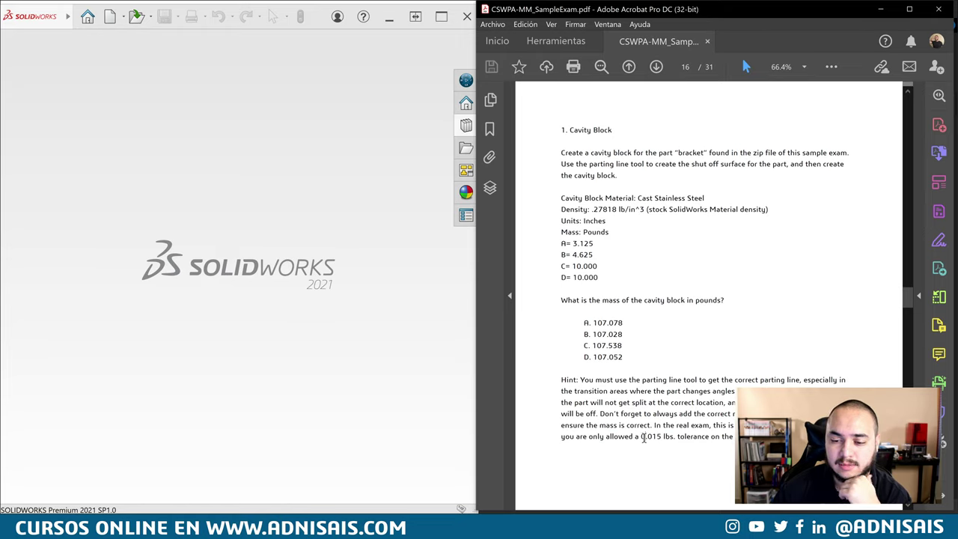
{"action": "left_click_drag", "start_coordinate": [670, 440], "coordinate": [674, 438]}
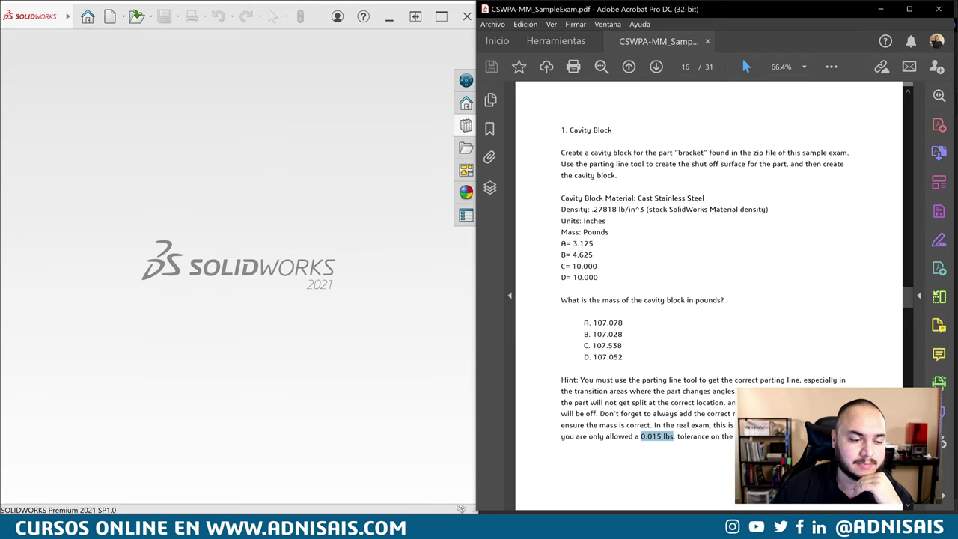
Extract the sample exam zip into its own CSWPA-MM-Sample-Exam folder.
{"action": "left_click", "coordinate": [389, 17]}
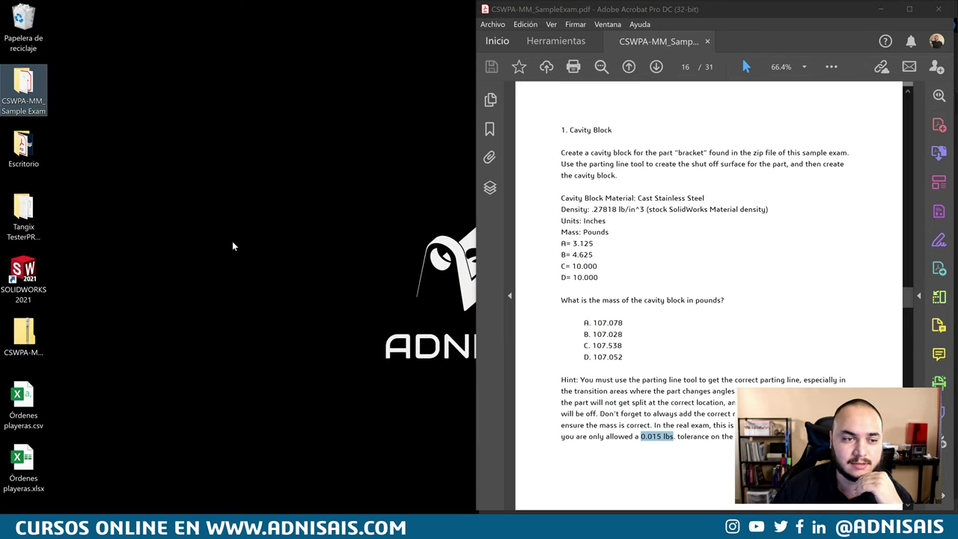
{"action": "left_click", "coordinate": [22, 352]}
{"action": "right_click", "coordinate": [33, 329]}
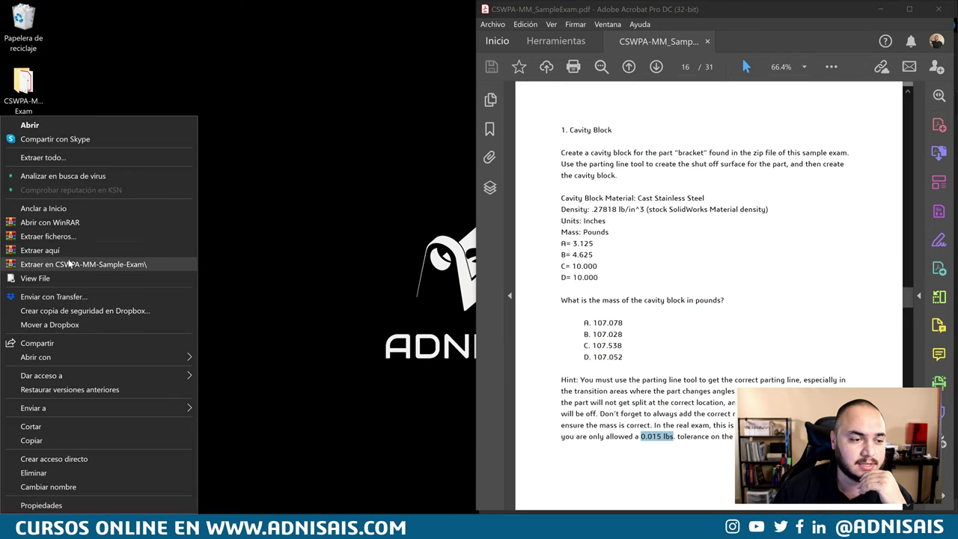
{"action": "left_click", "coordinate": [75, 264]}
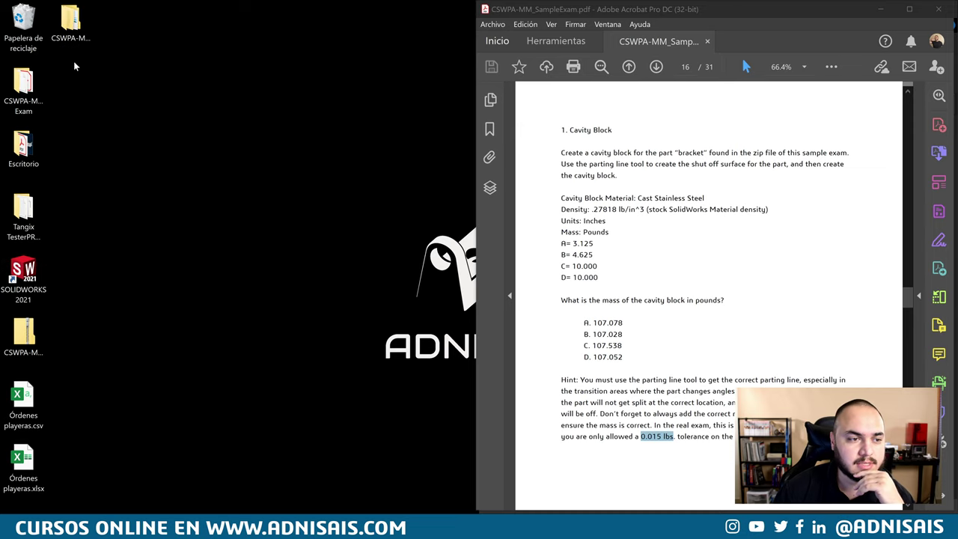
Open the CSWPA-MM_Sample Exam folder and load Bracket.x_t into SOLIDWORKS.
{"action": "double_click", "coordinate": [70, 21]}
{"action": "mouse_move", "coordinate": [275, 9]}
{"action": "left_mouse_down"}
{"action": "mouse_move", "coordinate": [668, 72]}
{"action": "mouse_move", "coordinate": [957, 82]}
{"action": "left_mouse_up"}
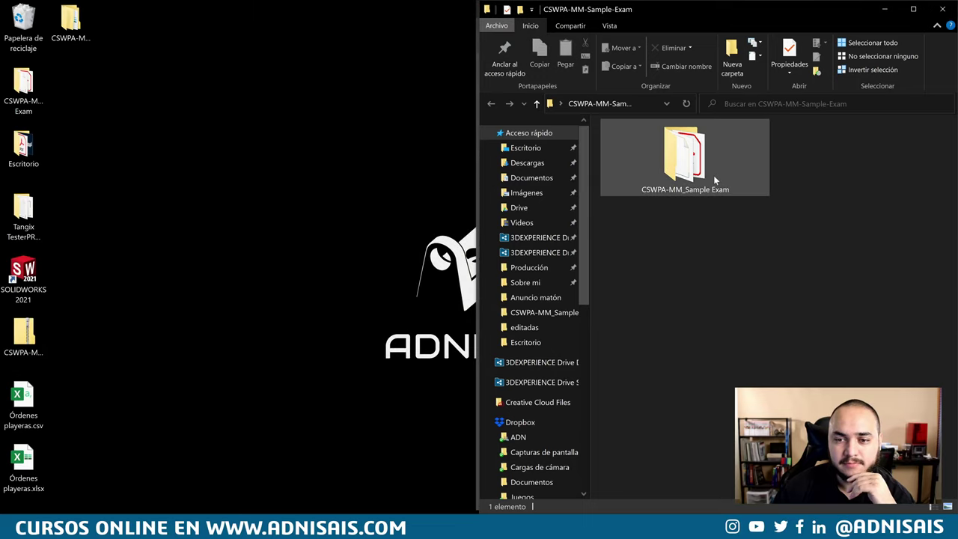
{"action": "double_click", "coordinate": [713, 175]}
{"action": "left_click", "coordinate": [748, 278]}
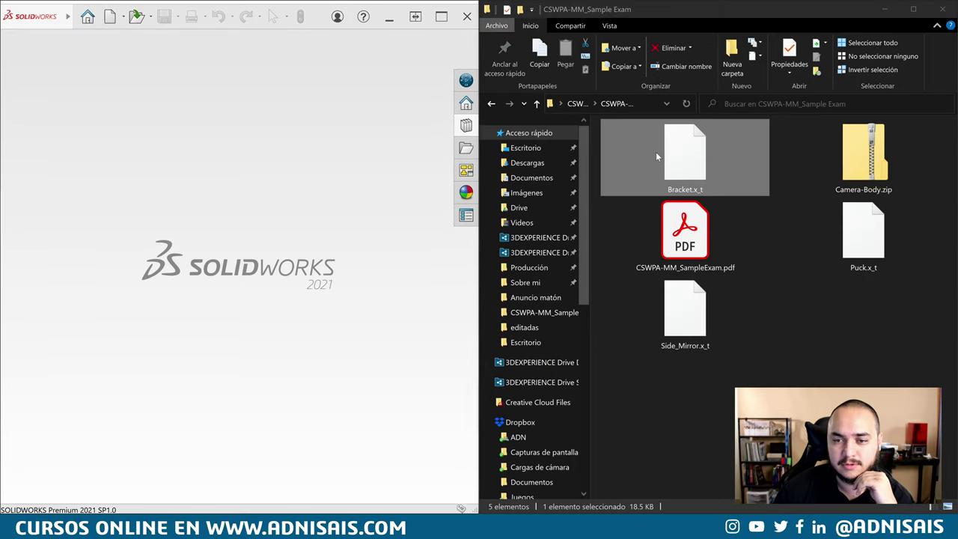
{"action": "mouse_move", "coordinate": [656, 152]}
{"action": "left_mouse_down"}
{"action": "mouse_move", "coordinate": [355, 205]}
{"action": "mouse_move", "coordinate": [346, 222]}
{"action": "left_mouse_up"}
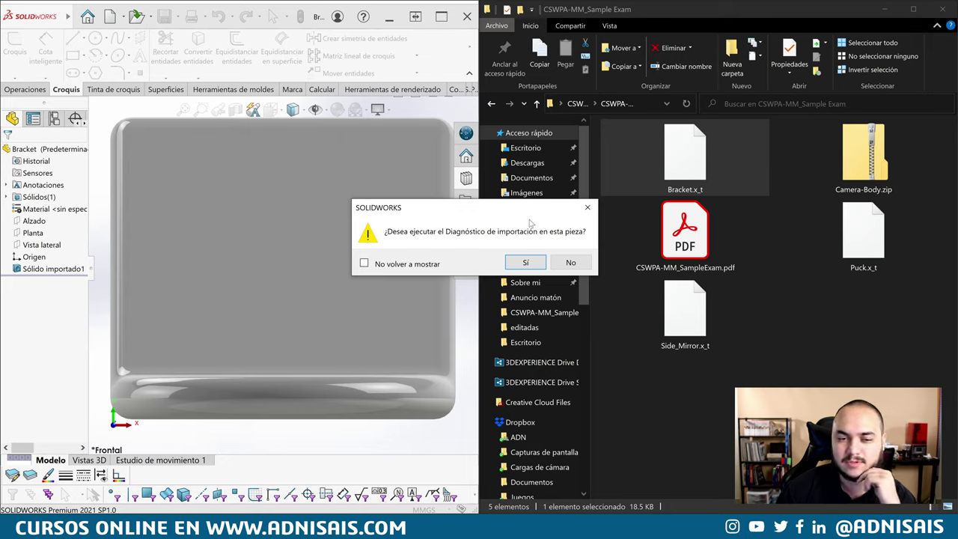
Skip the opening prompt, then run Import Diagnostics and confirm no faulty faces or gaps.
{"action": "left_click", "coordinate": [572, 263]}
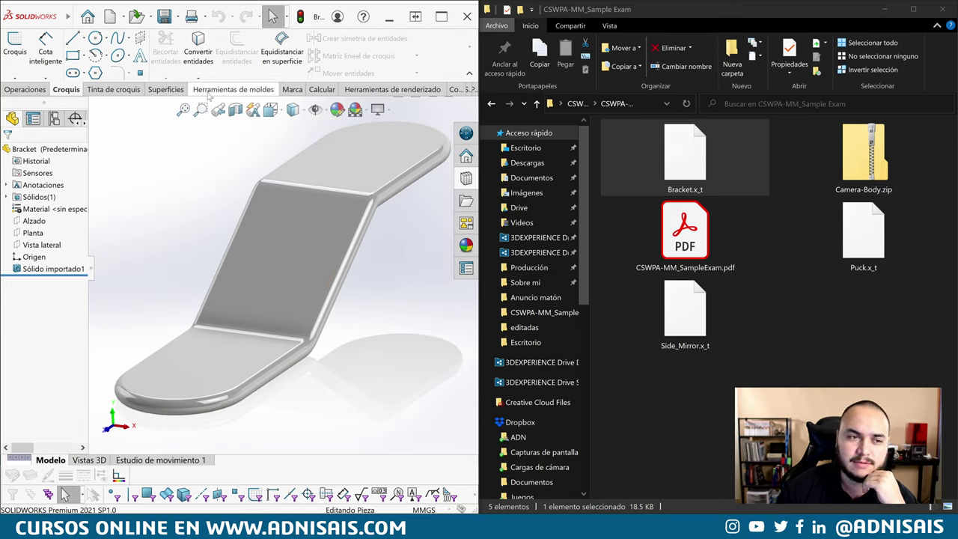
{"action": "left_click", "coordinate": [235, 91]}
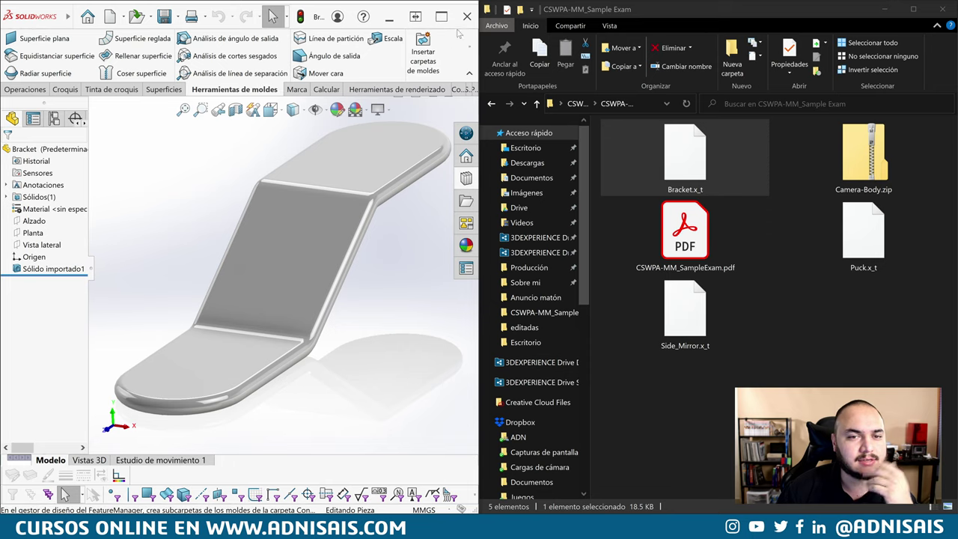
{"action": "left_click", "coordinate": [330, 90]}
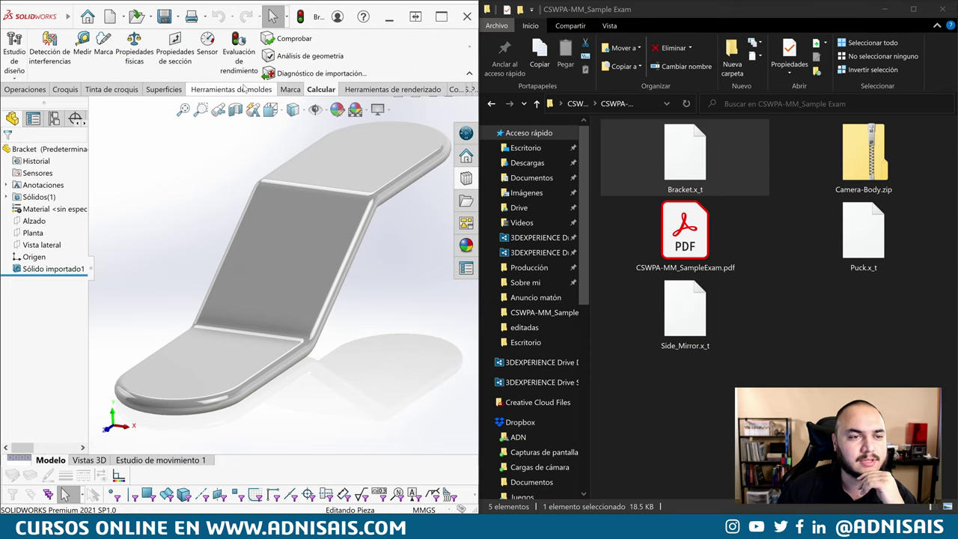
{"action": "left_click", "coordinate": [308, 75]}
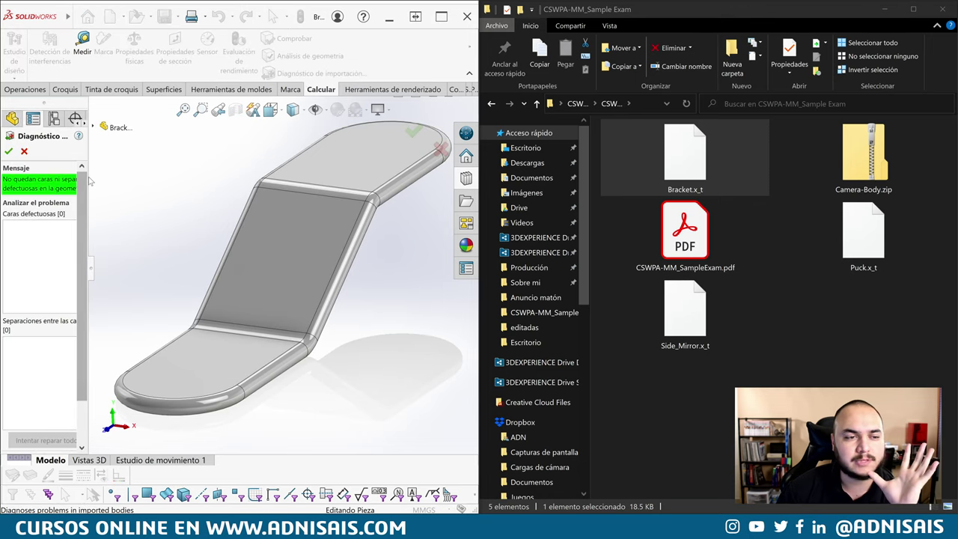
{"action": "left_click_drag", "start_coordinate": [89, 181], "coordinate": [147, 181]}
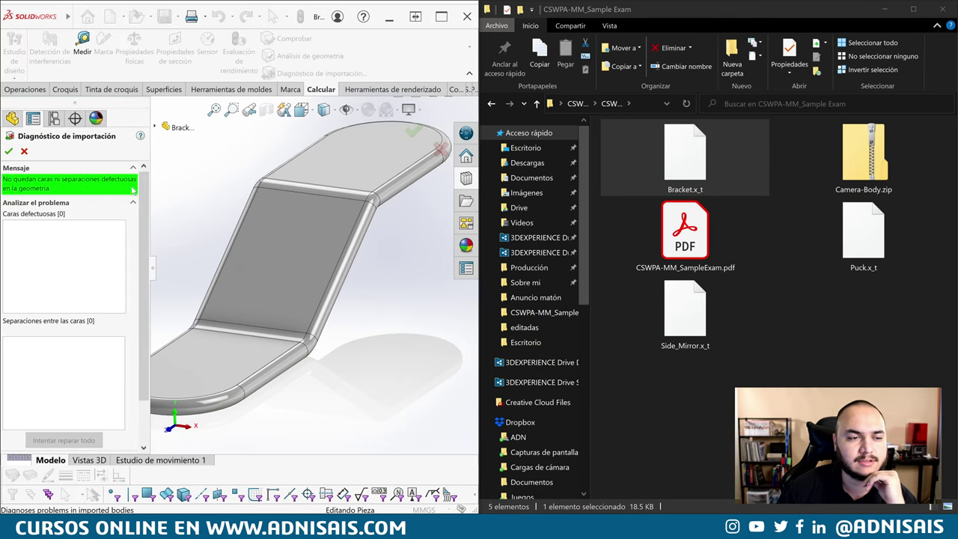
{"action": "left_click", "coordinate": [8, 151]}
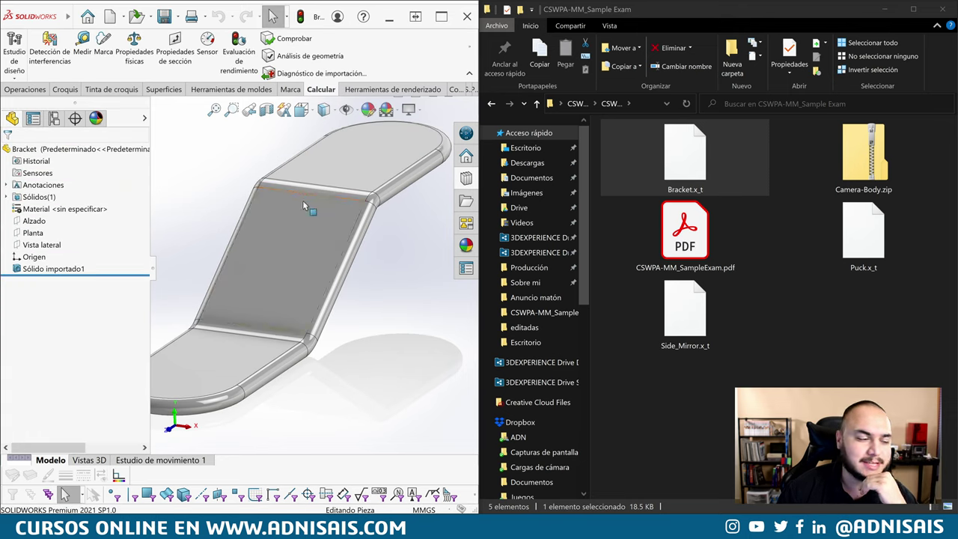
Orbit the bracket to an isometric-like view from above.
{"action": "scroll", "coordinate": [303, 281], "scroll_direction": "up", "scroll_amount": 3}
{"action": "middle_click_drag", "start_coordinate": [314, 296], "coordinate": [330, 329]}
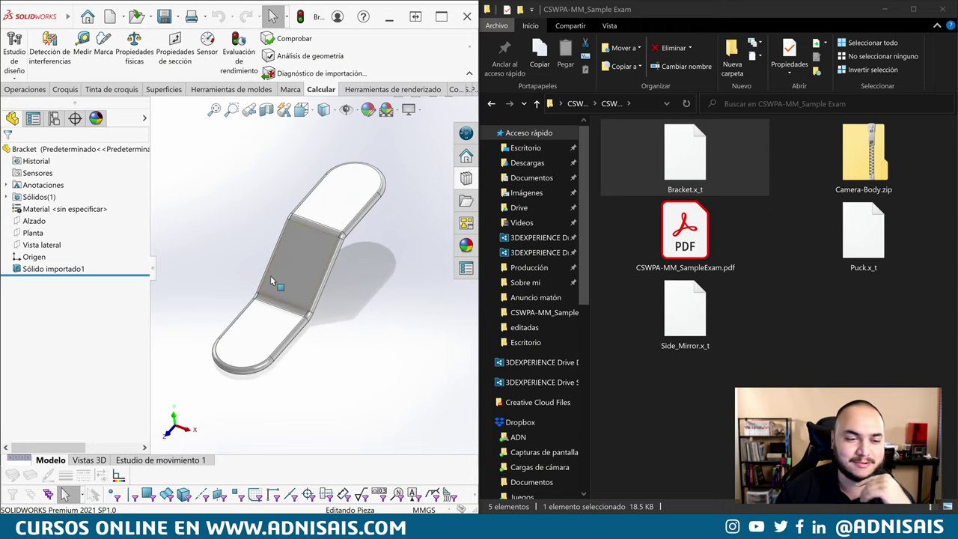
{"action": "middle_click_drag", "start_coordinate": [348, 277], "coordinate": [331, 324]}
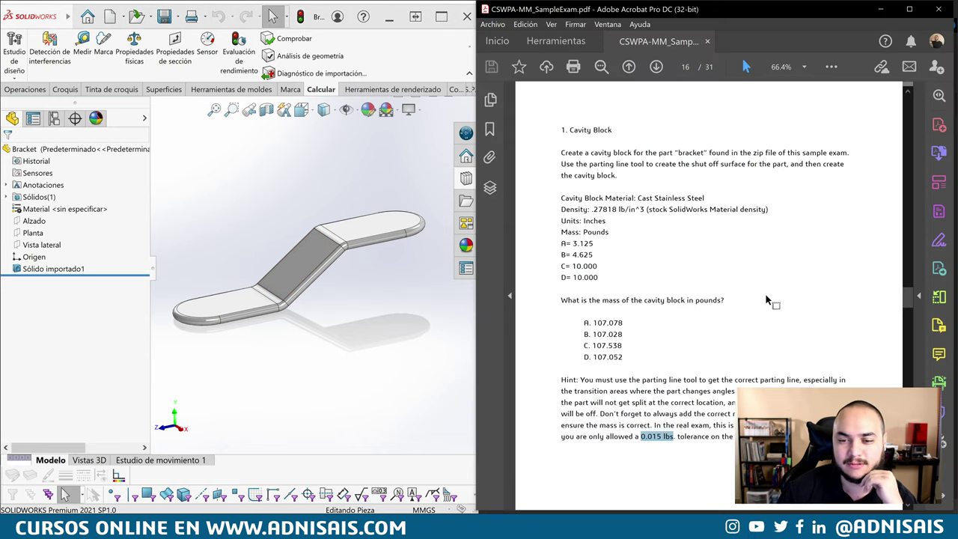
{"action": "scroll", "coordinate": [768, 299], "scroll_direction": "up", "scroll_amount": 3}
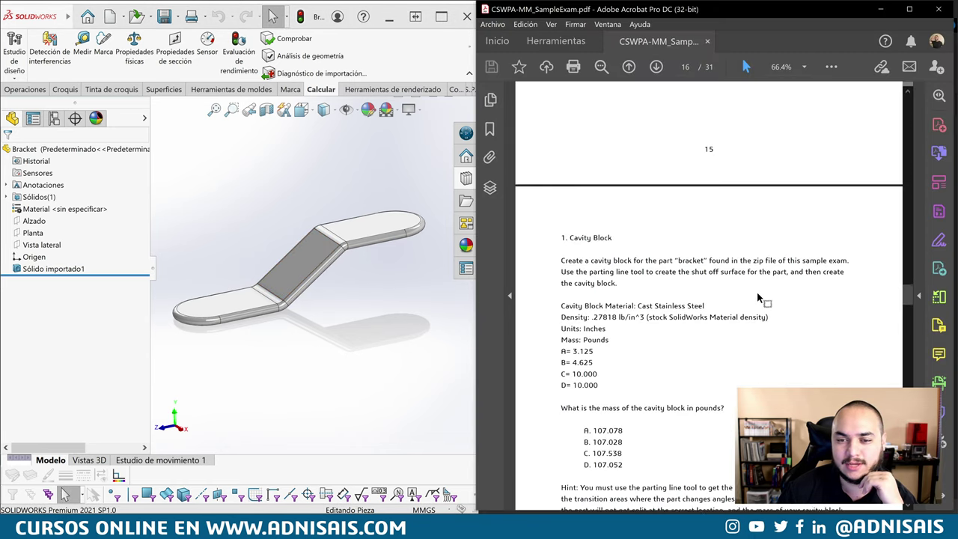
{"action": "left_click", "coordinate": [379, 390]}
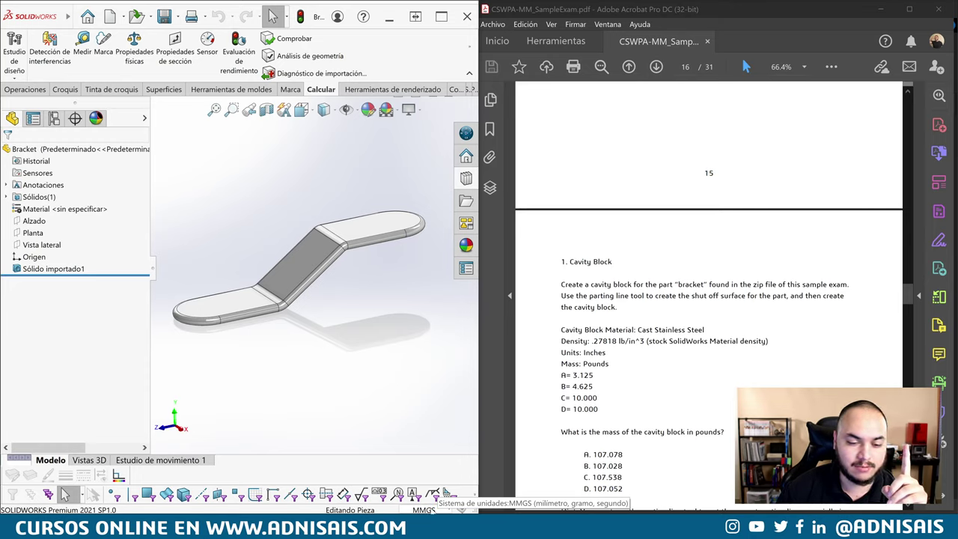
Set the status-bar unit system to IPS (inch, pound, second) instead of MMGS.
{"action": "left_click", "coordinate": [433, 508]}
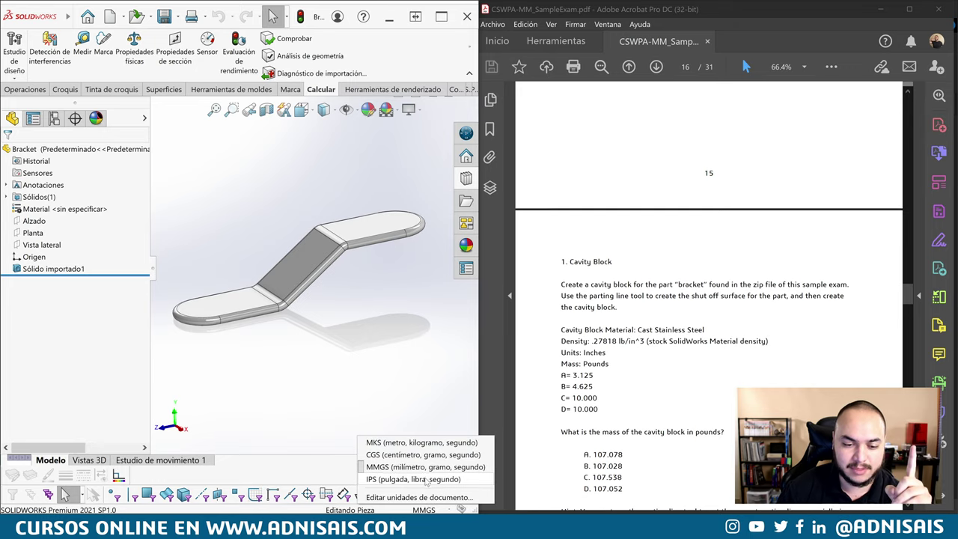
{"action": "left_click", "coordinate": [426, 480]}
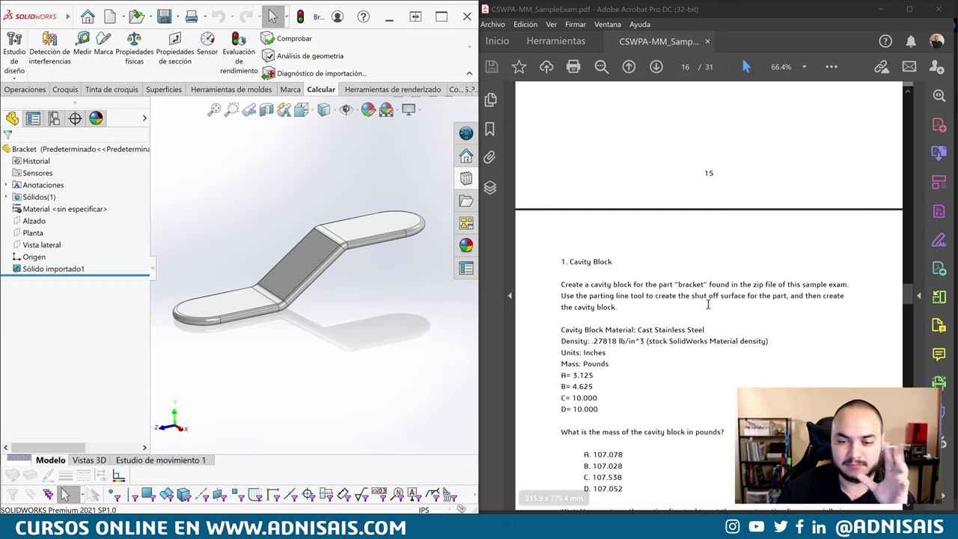
{"action": "scroll", "coordinate": [705, 307], "scroll_direction": "up", "scroll_amount": 2}
{"action": "scroll", "coordinate": [705, 309], "scroll_direction": "up", "scroll_amount": 2}
{"action": "scroll", "coordinate": [705, 309], "scroll_direction": "up", "scroll_amount": 2}
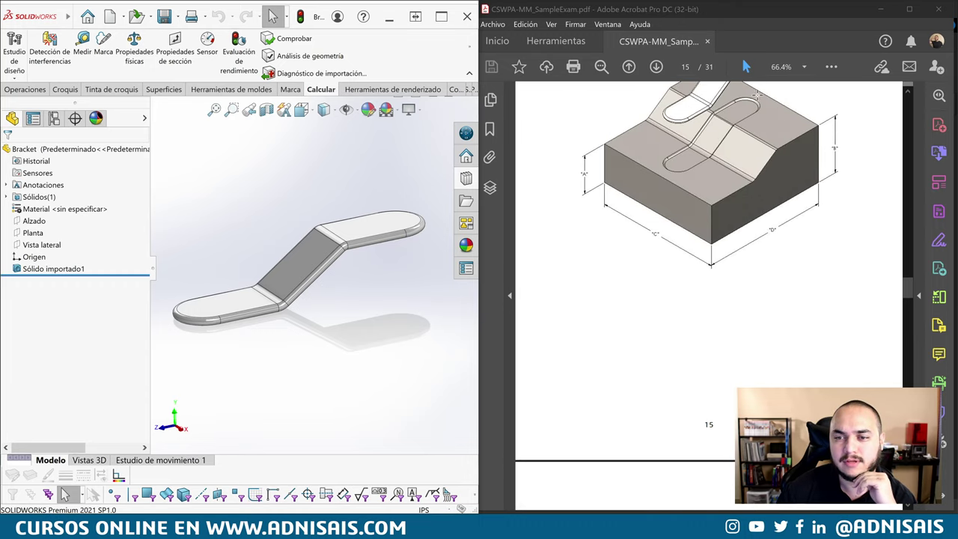
{"action": "scroll", "coordinate": [741, 284], "scroll_direction": "down", "scroll_amount": 2}
{"action": "scroll", "coordinate": [743, 300], "scroll_direction": "down", "scroll_amount": 5}
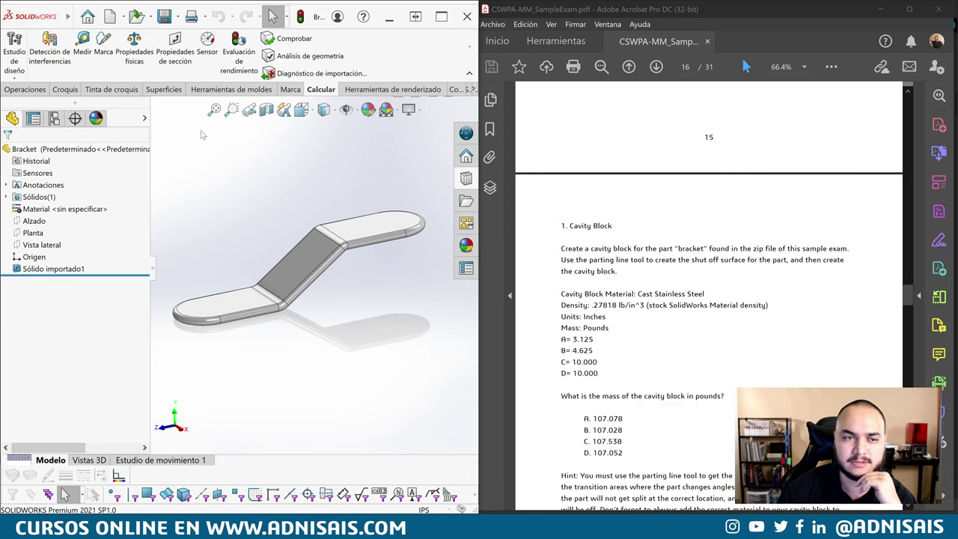
Disable Routing, ScanTo3D, PhotoView 360 and Simulation add-ins; show mold tools with SOLIDWORKS maximized.
{"action": "right_click", "coordinate": [197, 91]}
{"action": "mouse_move", "coordinate": [225, 121]}
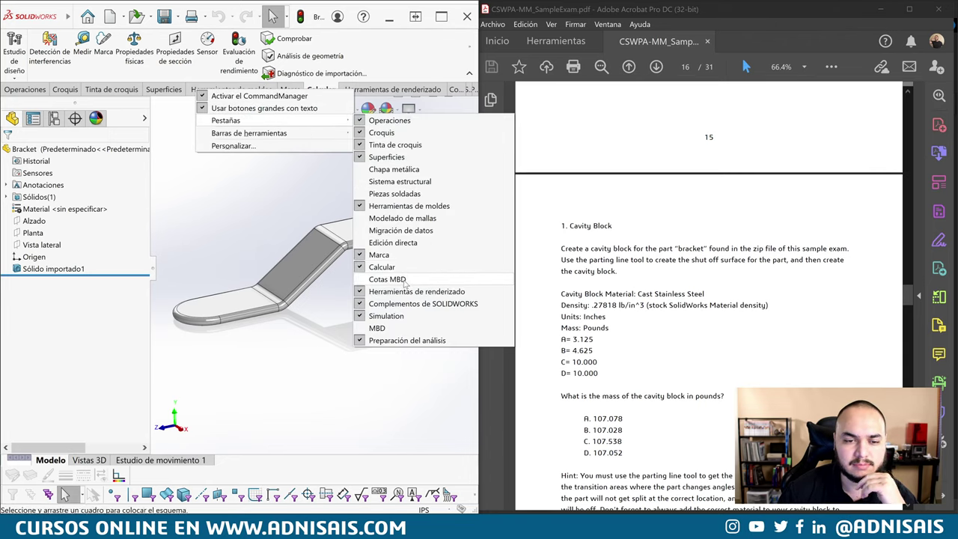
{"action": "left_click", "coordinate": [386, 315]}
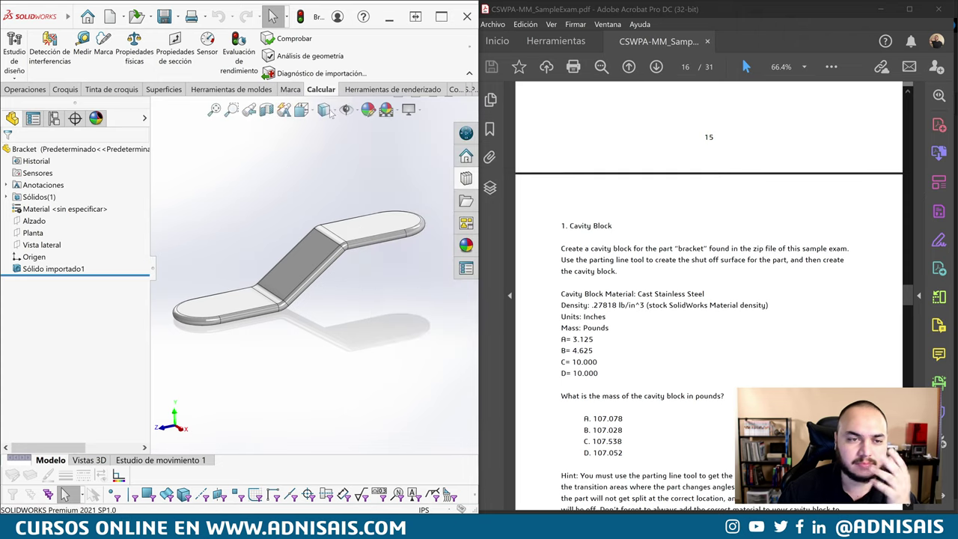
{"action": "left_click", "coordinate": [455, 89]}
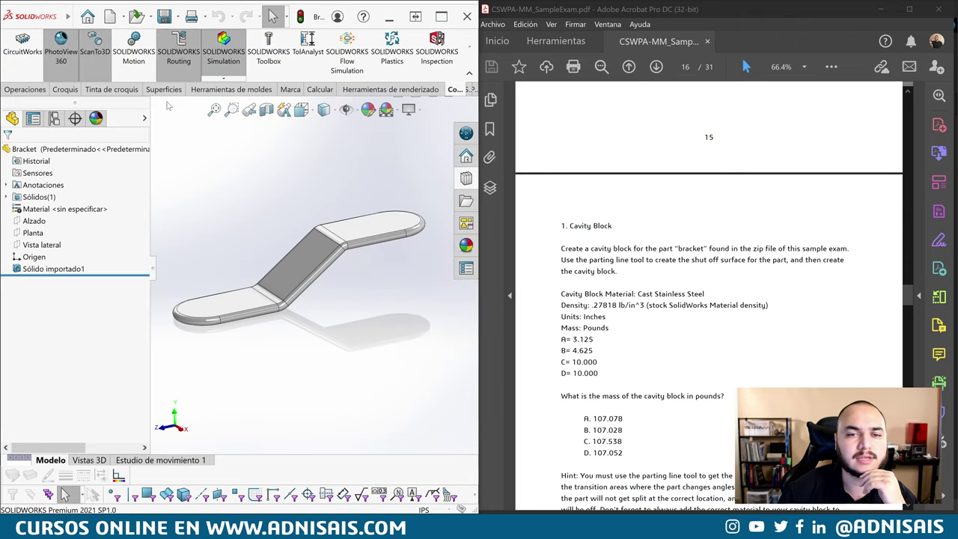
{"action": "left_click", "coordinate": [178, 63]}
{"action": "left_click", "coordinate": [91, 69]}
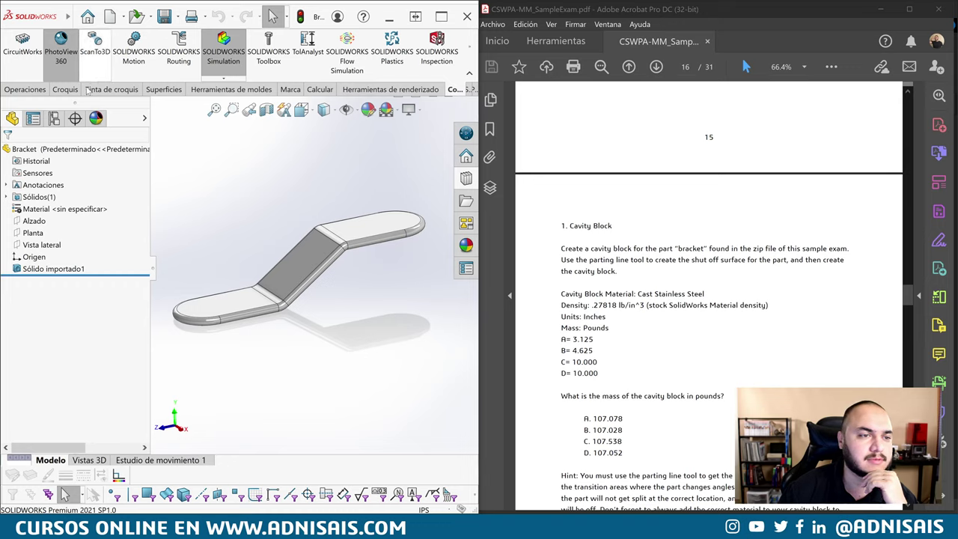
{"action": "left_click", "coordinate": [66, 67]}
{"action": "left_click", "coordinate": [227, 60]}
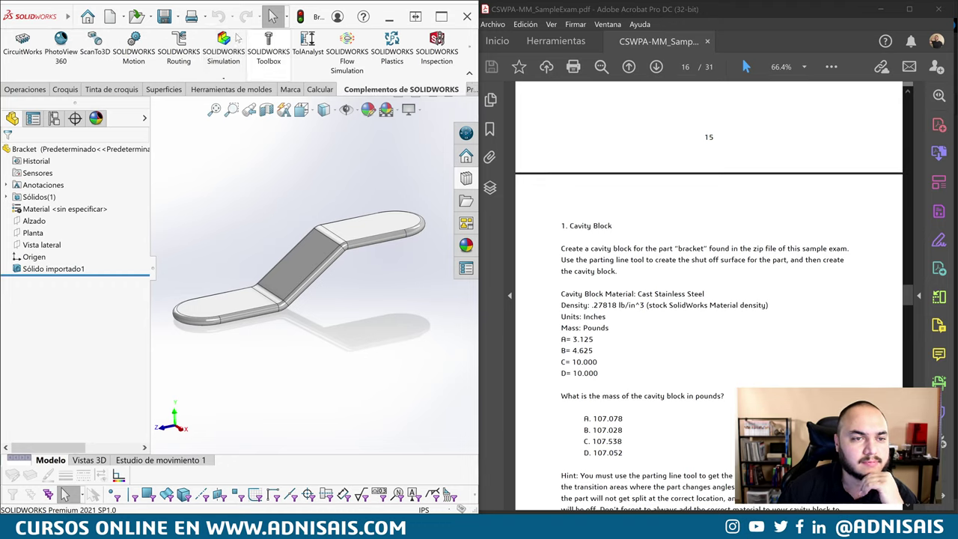
{"action": "left_click", "coordinate": [217, 90]}
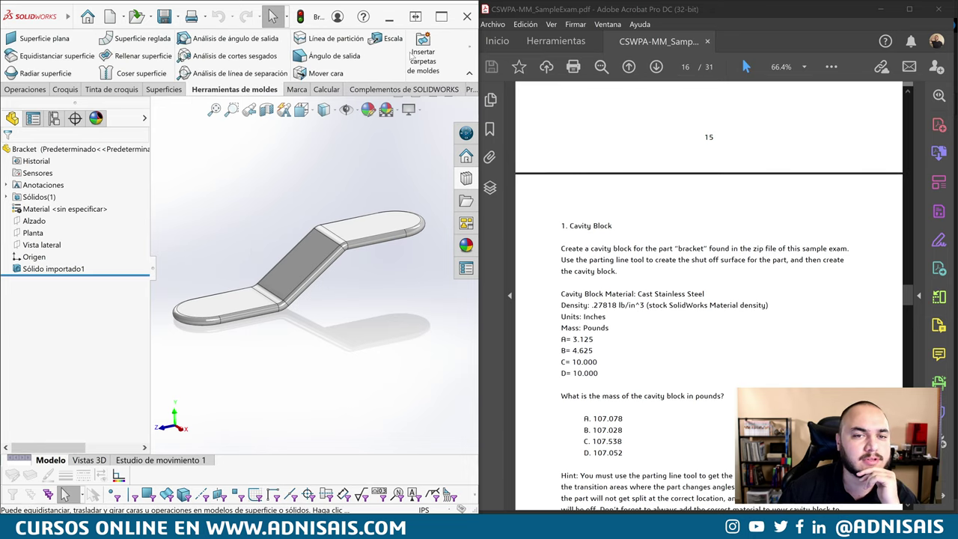
{"action": "left_click", "coordinate": [445, 18]}
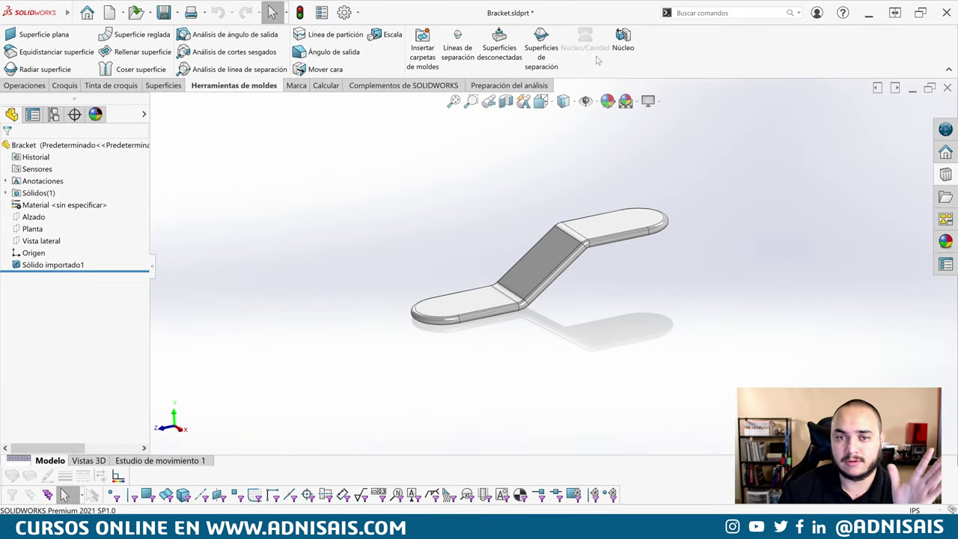
Start the Parting Line command, then relaunch SOLIDWORKS 2021 from the desktop icon after the crash.
{"action": "left_click", "coordinate": [459, 51]}
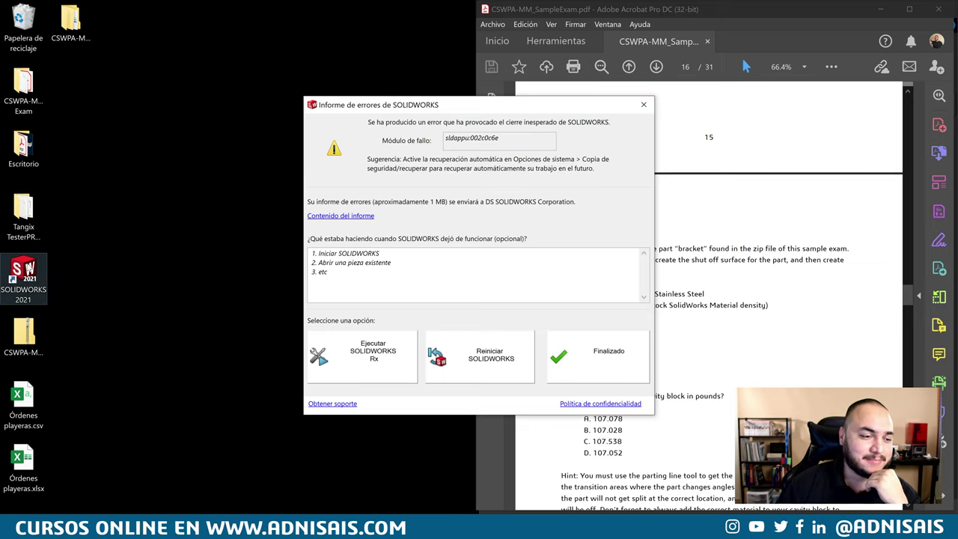
{"action": "left_click", "coordinate": [29, 268]}
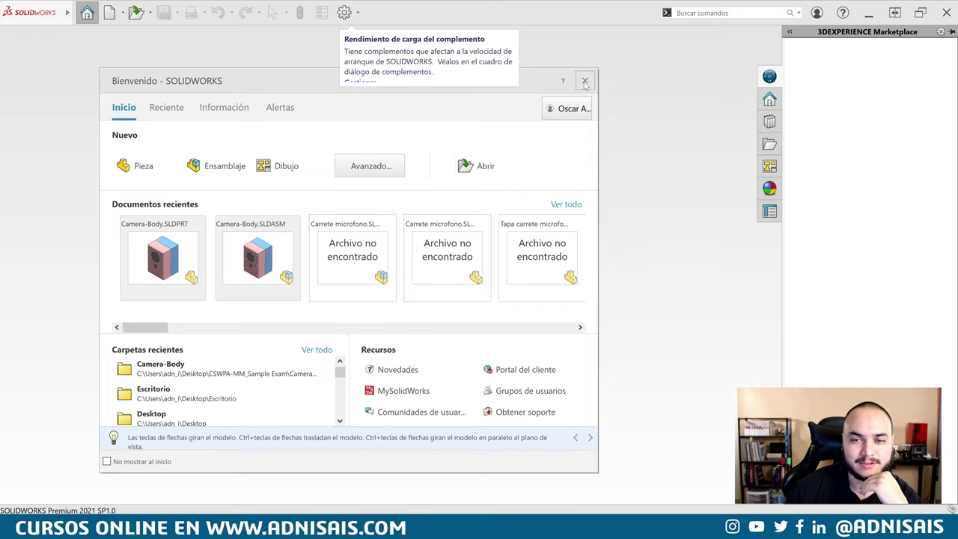
Close the Welcome window, snap SOLIDWORKS left, put the exam PDF right, and bring up the exam folder.
{"action": "left_click", "coordinate": [585, 81]}
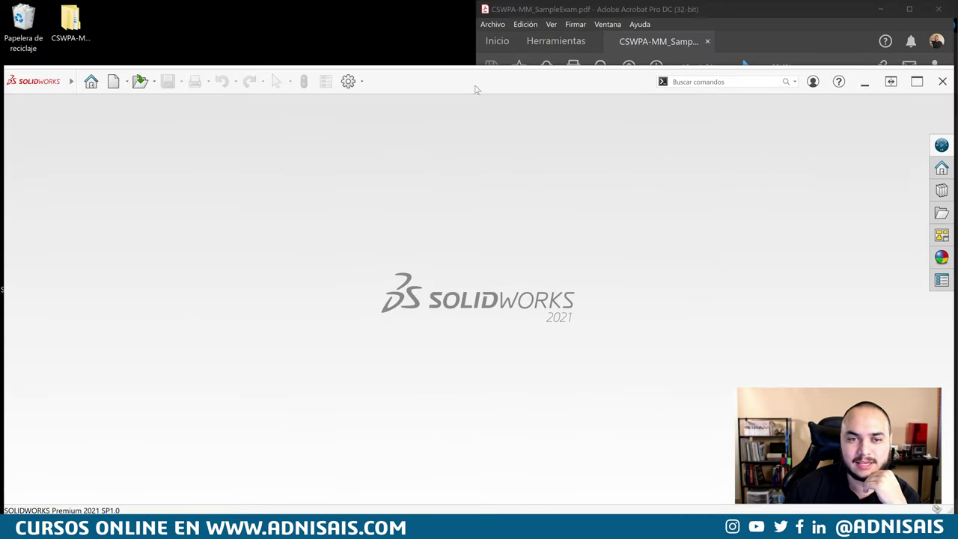
{"action": "key", "text": "super+Left"}
{"action": "left_click", "coordinate": [696, 168]}
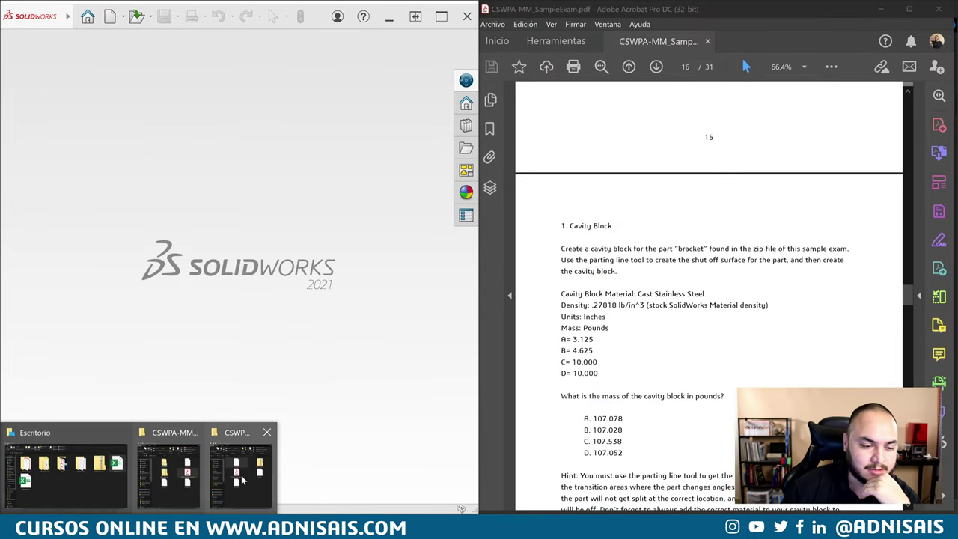
{"action": "left_click", "coordinate": [169, 464]}
Reopen Bracket.x_t from the exam folder and accept running Import Diagnostics.
{"action": "double_click", "coordinate": [685, 166]}
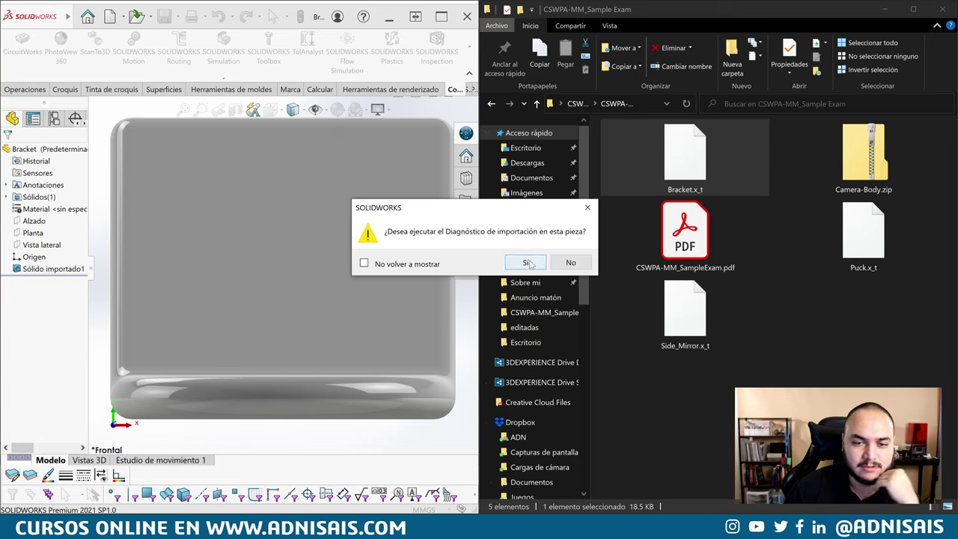
{"action": "left_click", "coordinate": [528, 262]}
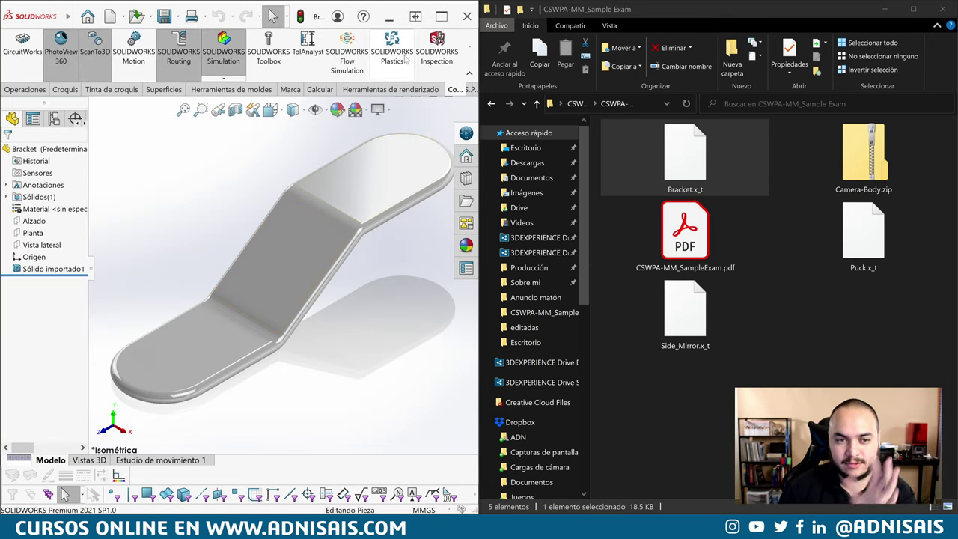
Display the bracket Shaded With Edges and start a Parting Line from the Mold Tools.
{"action": "left_click", "coordinate": [441, 16]}
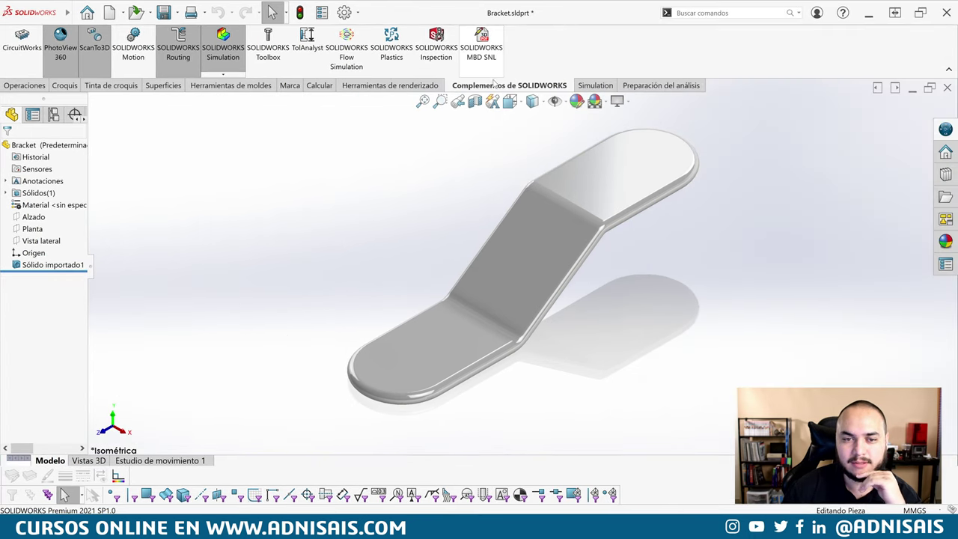
{"action": "left_click", "coordinate": [533, 101]}
{"action": "left_click", "coordinate": [531, 119]}
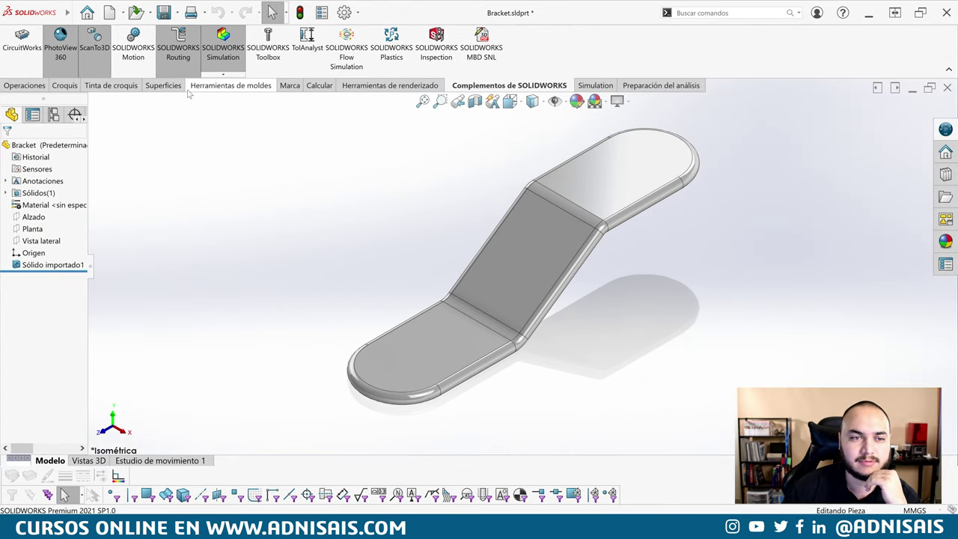
{"action": "left_click", "coordinate": [225, 87]}
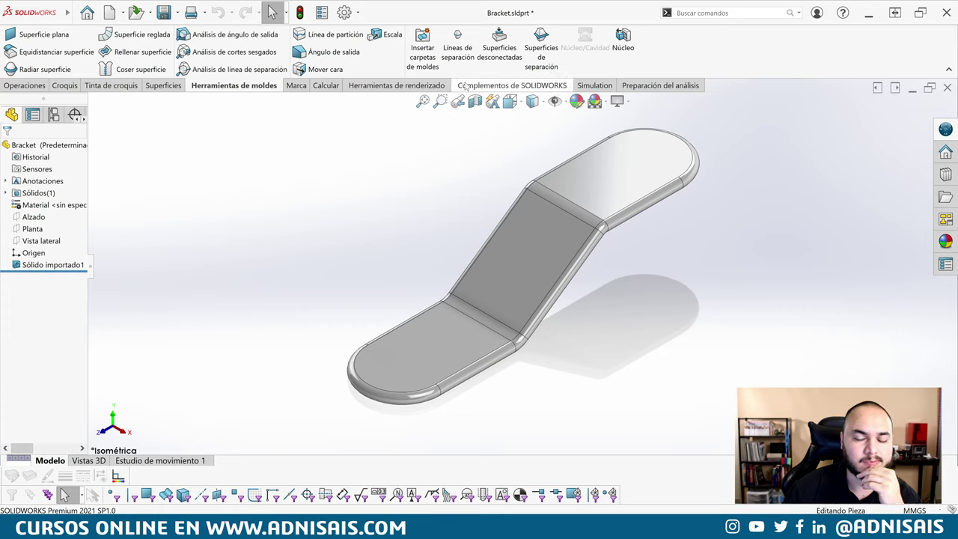
{"action": "left_click", "coordinate": [458, 49]}
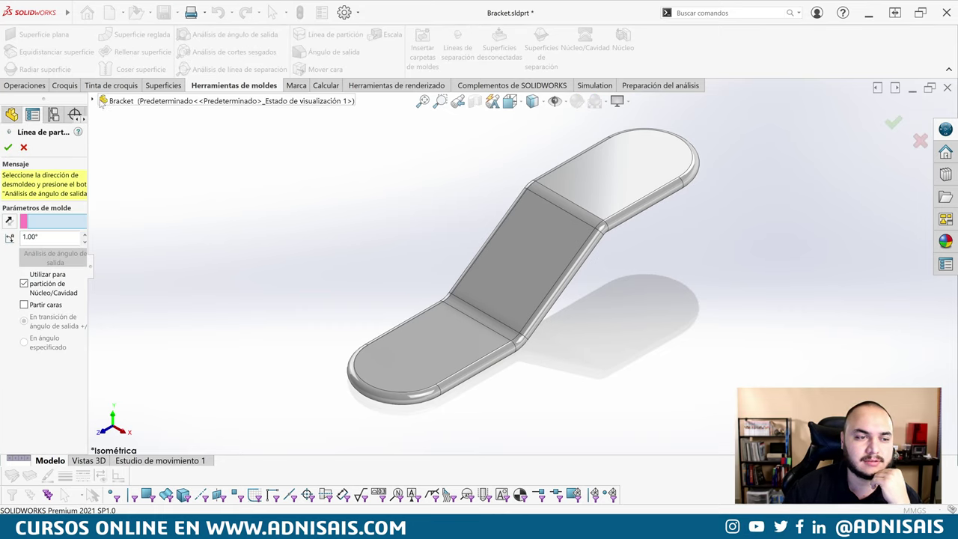
Use Planta as the pull direction, run the draft analysis, and enable Partir caras.
{"action": "left_click", "coordinate": [102, 101]}
{"action": "left_click", "coordinate": [130, 184]}
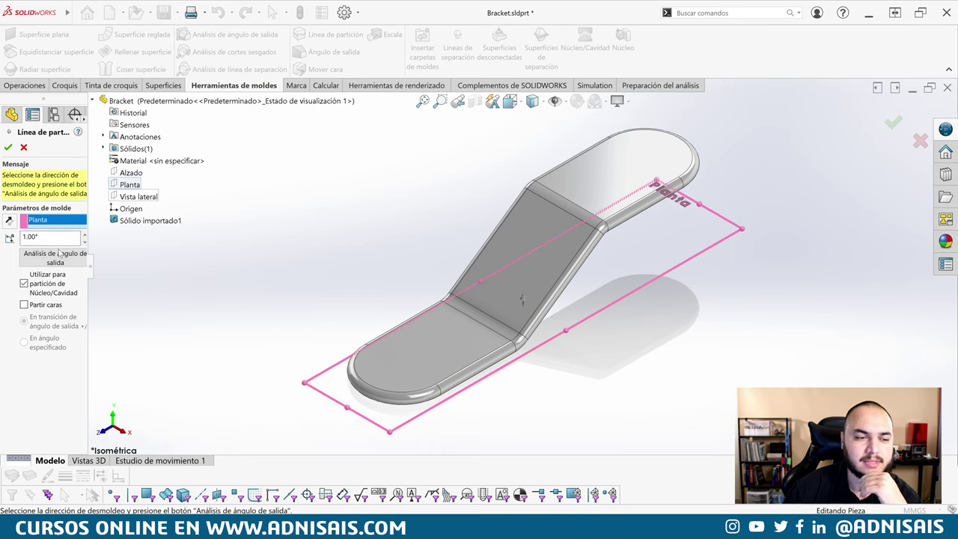
{"action": "left_click", "coordinate": [58, 254]}
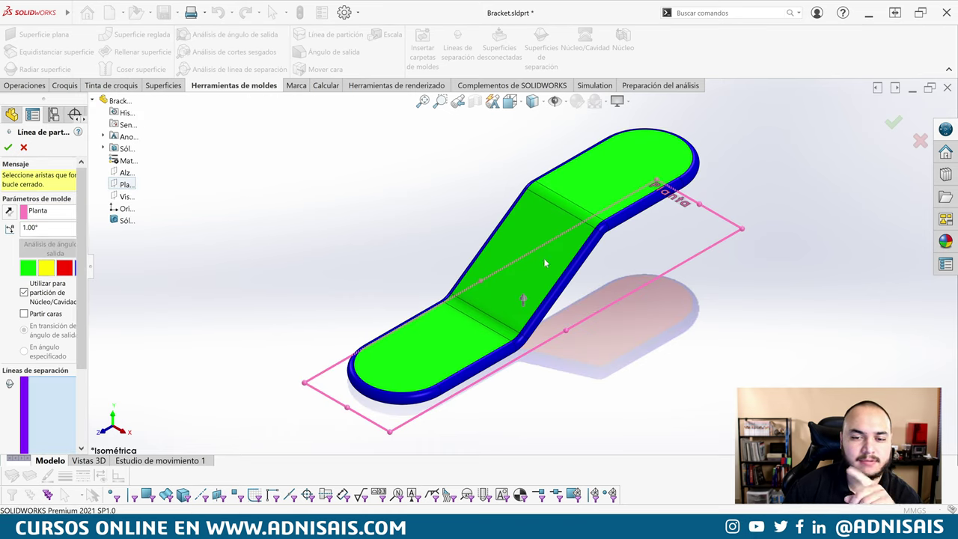
{"action": "left_click", "coordinate": [27, 315]}
Pick a lower bracket edge, propagate it around the 12-edge loop, and accept Parting Line1.
{"action": "middle_click_drag", "start_coordinate": [569, 298], "coordinate": [542, 266]}
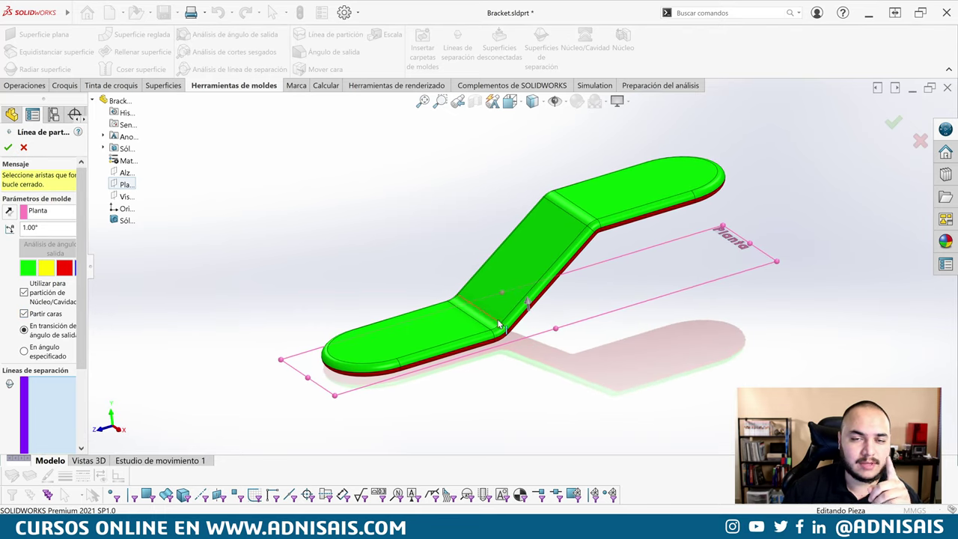
{"action": "scroll", "coordinate": [408, 397], "scroll_direction": "down", "scroll_amount": 2}
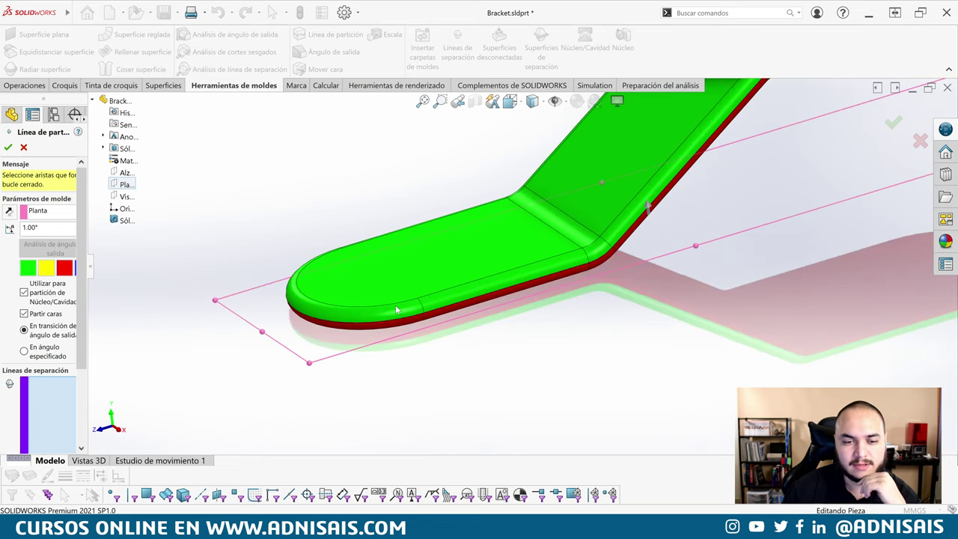
{"action": "scroll", "coordinate": [539, 241], "scroll_direction": "up", "scroll_amount": 3}
{"action": "scroll", "coordinate": [566, 226], "scroll_direction": "down", "scroll_amount": 2}
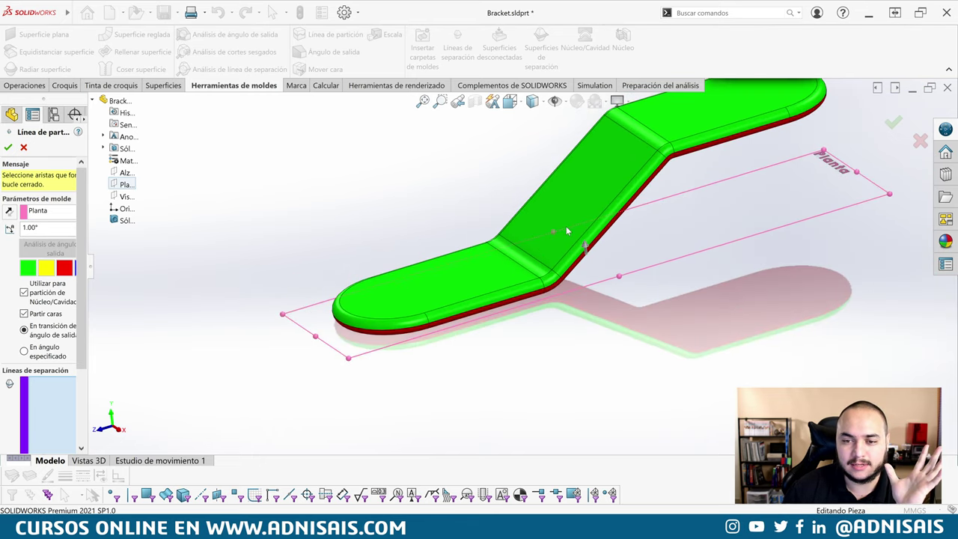
{"action": "scroll", "coordinate": [371, 342], "scroll_direction": "down", "scroll_amount": 1}
{"action": "scroll", "coordinate": [371, 342], "scroll_direction": "down", "scroll_amount": 1}
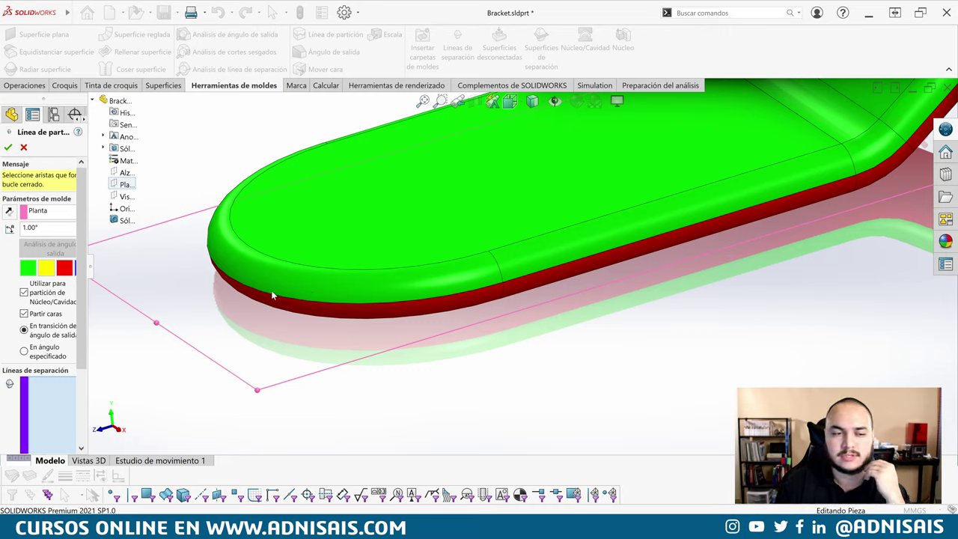
{"action": "scroll", "coordinate": [89, 273], "scroll_direction": "down", "scroll_amount": 3}
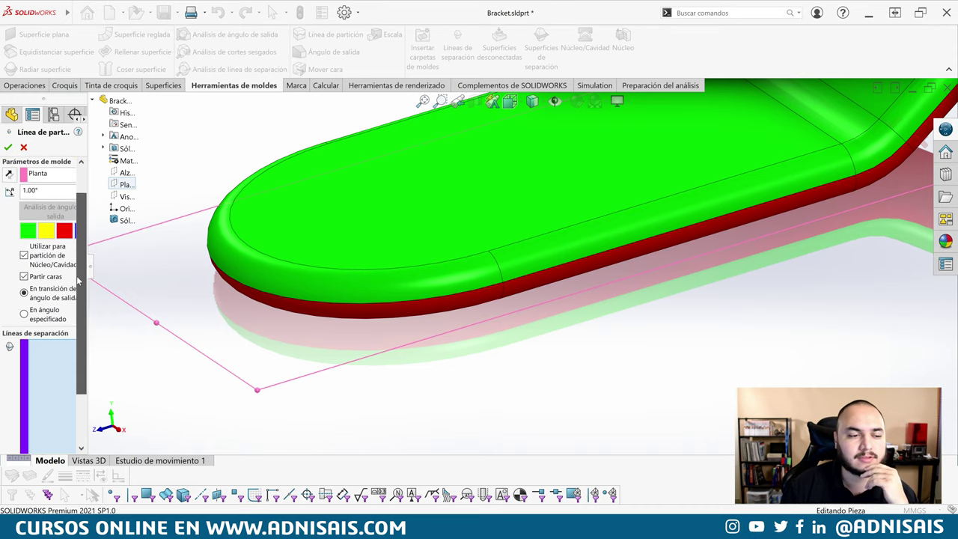
{"action": "left_click_drag", "start_coordinate": [88, 241], "coordinate": [153, 236]}
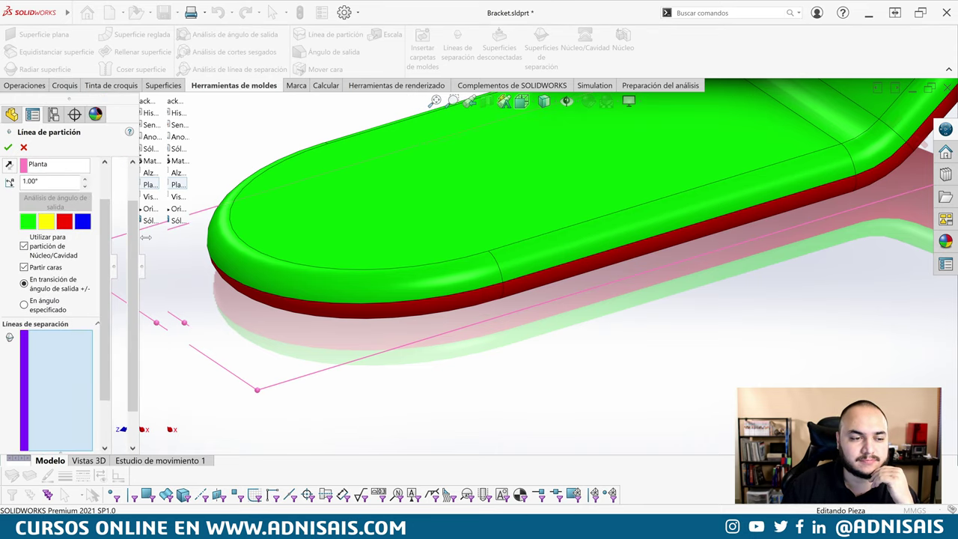
{"action": "scroll", "coordinate": [150, 236], "scroll_direction": "down", "scroll_amount": 3}
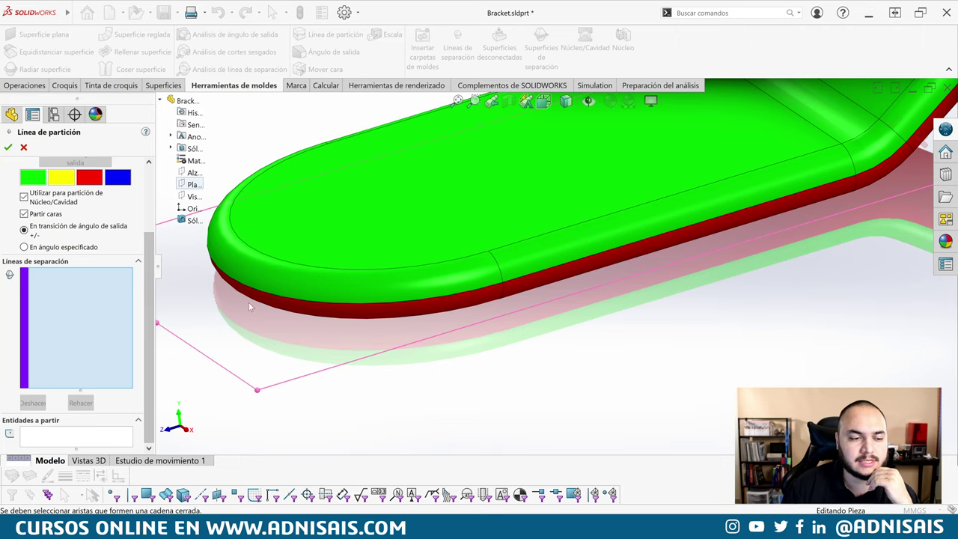
{"action": "scroll", "coordinate": [554, 266], "scroll_direction": "up", "scroll_amount": 3}
{"action": "scroll", "coordinate": [634, 185], "scroll_direction": "up", "scroll_amount": 3}
{"action": "scroll", "coordinate": [474, 267], "scroll_direction": "down", "scroll_amount": 3}
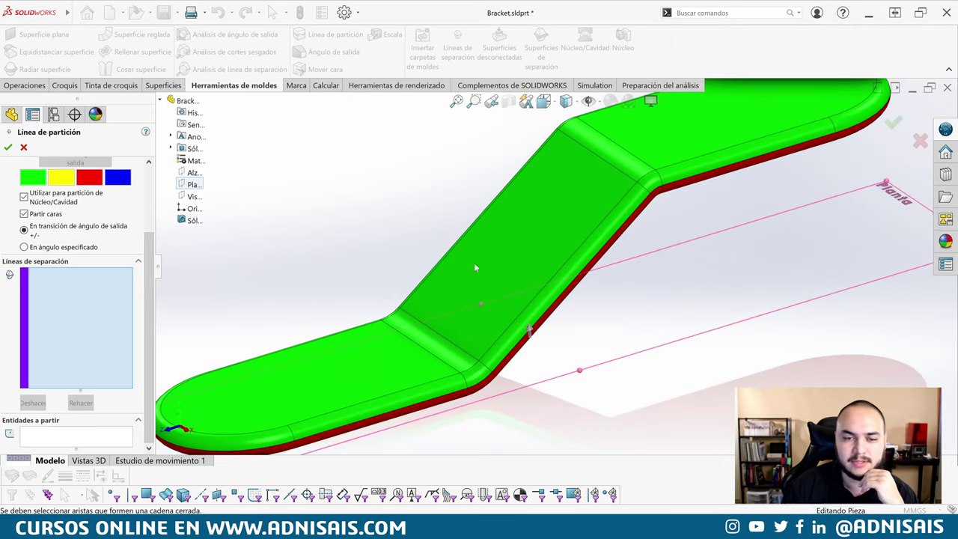
{"action": "scroll", "coordinate": [356, 382], "scroll_direction": "up", "scroll_amount": 2}
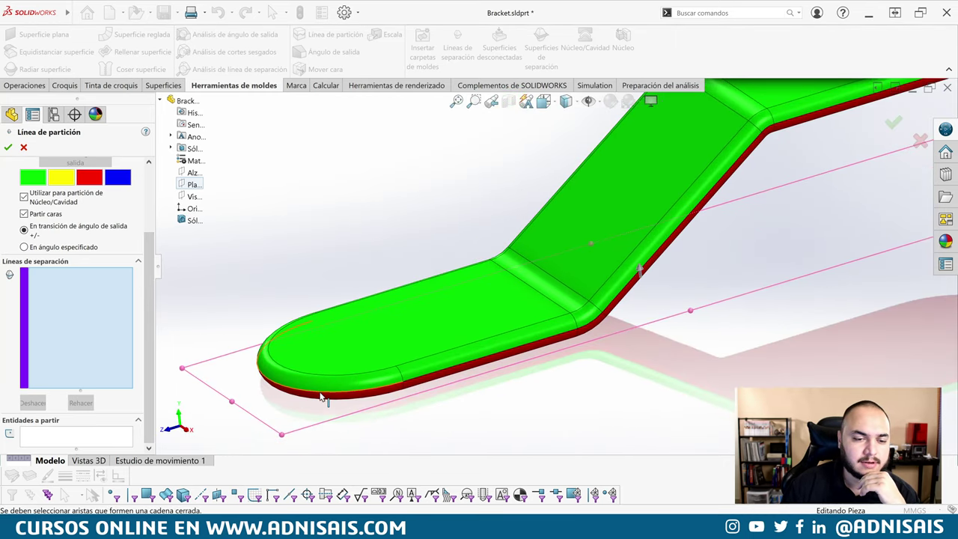
{"action": "left_click", "coordinate": [321, 394]}
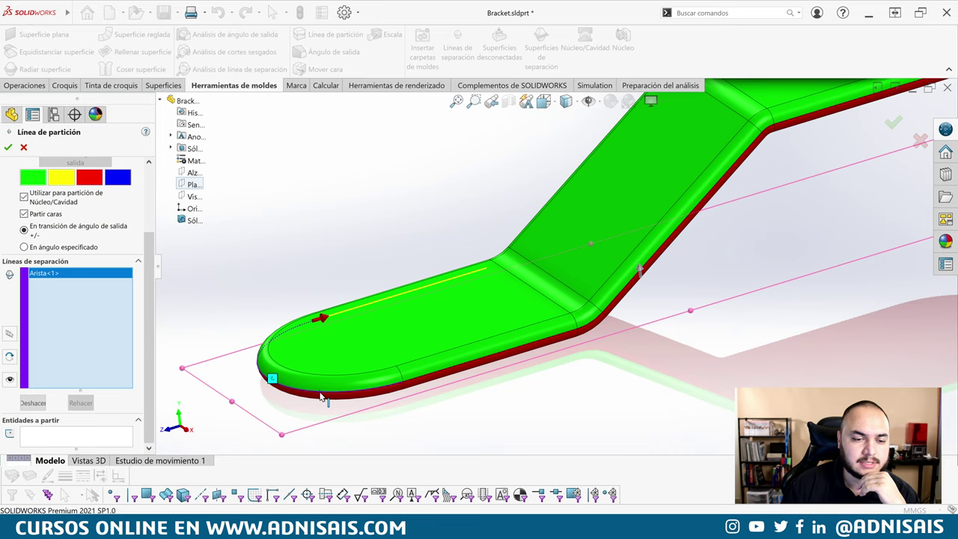
{"action": "left_click", "coordinate": [273, 380]}
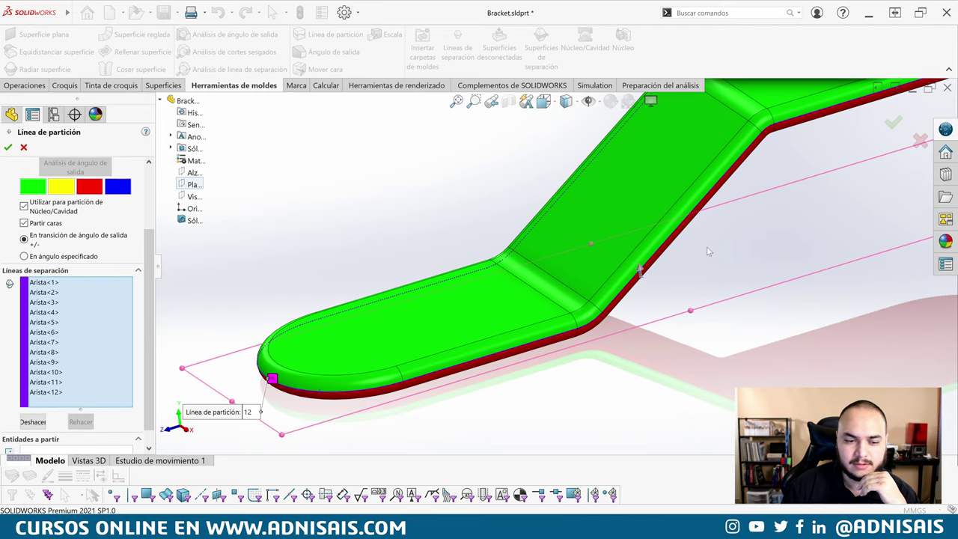
{"action": "scroll", "coordinate": [709, 250], "scroll_direction": "up", "scroll_amount": 2}
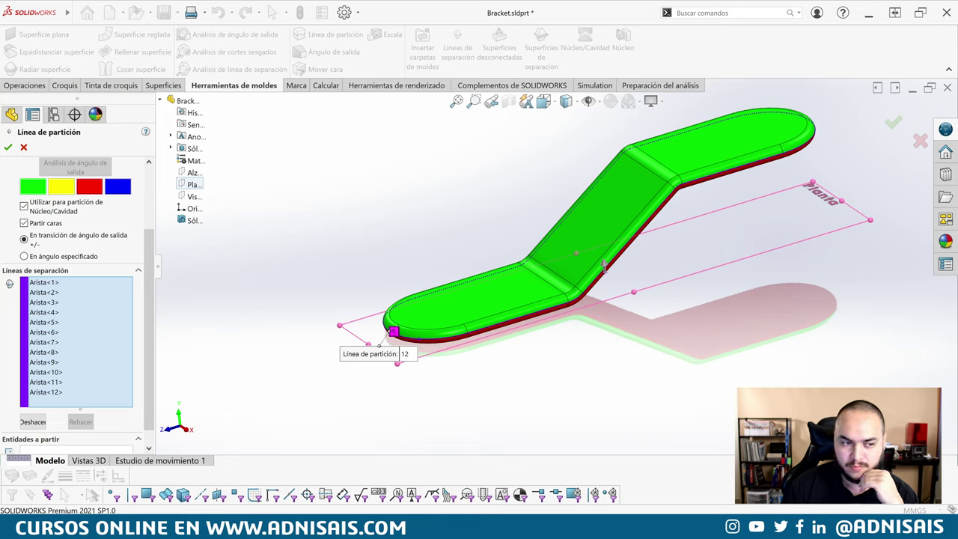
{"action": "left_click", "coordinate": [9, 149]}
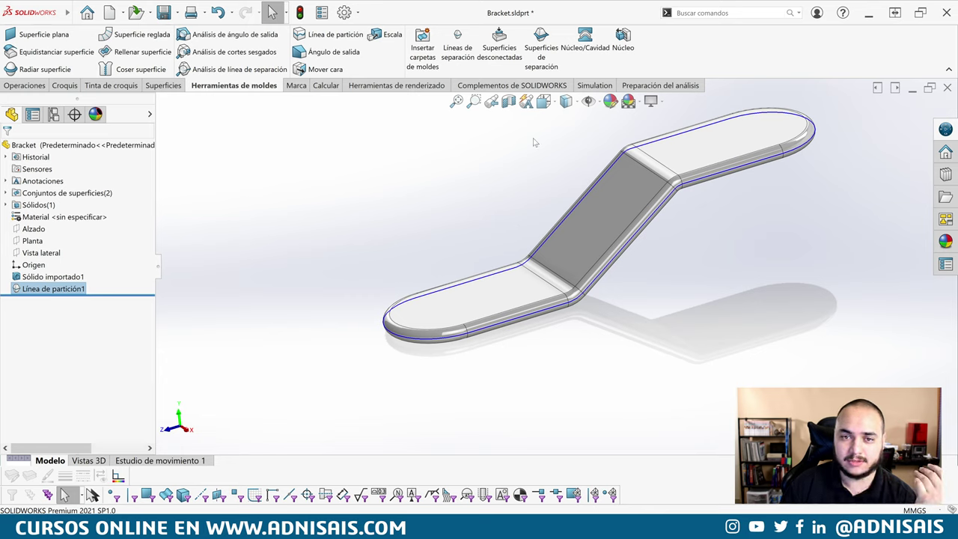
Start a parting surface, then check the exam PDF's C and D values and inch units.
{"action": "left_click", "coordinate": [545, 49]}
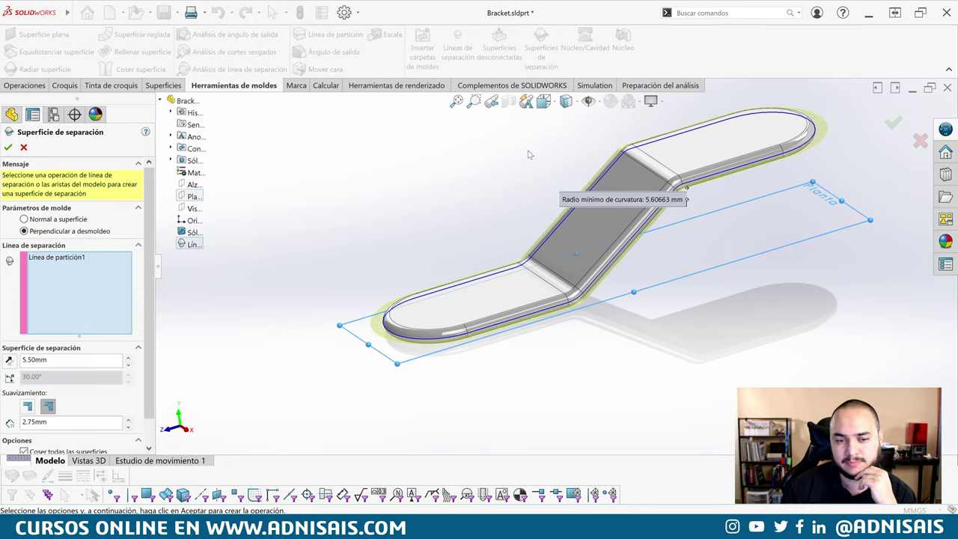
{"action": "middle_click_drag", "start_coordinate": [653, 186], "coordinate": [677, 196]}
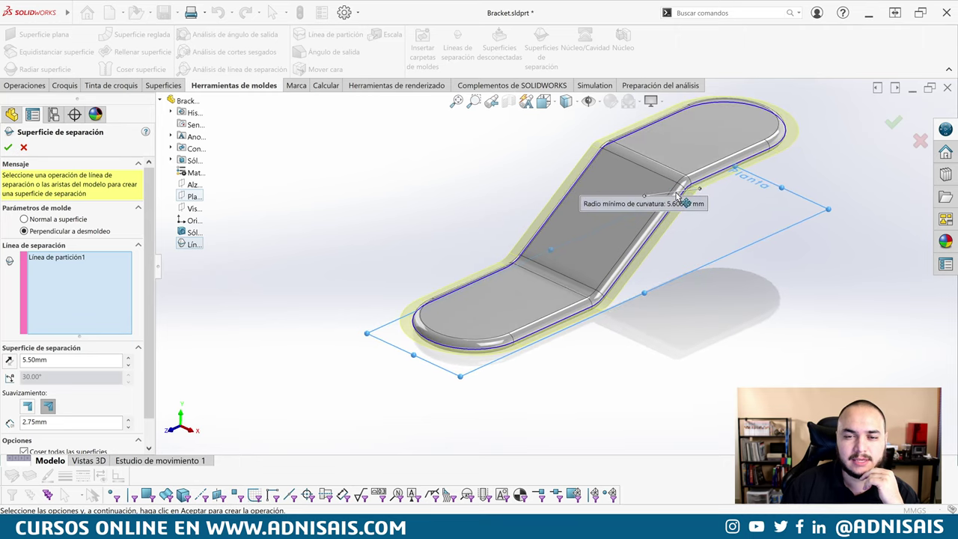
{"action": "key", "text": "alt+Tab"}
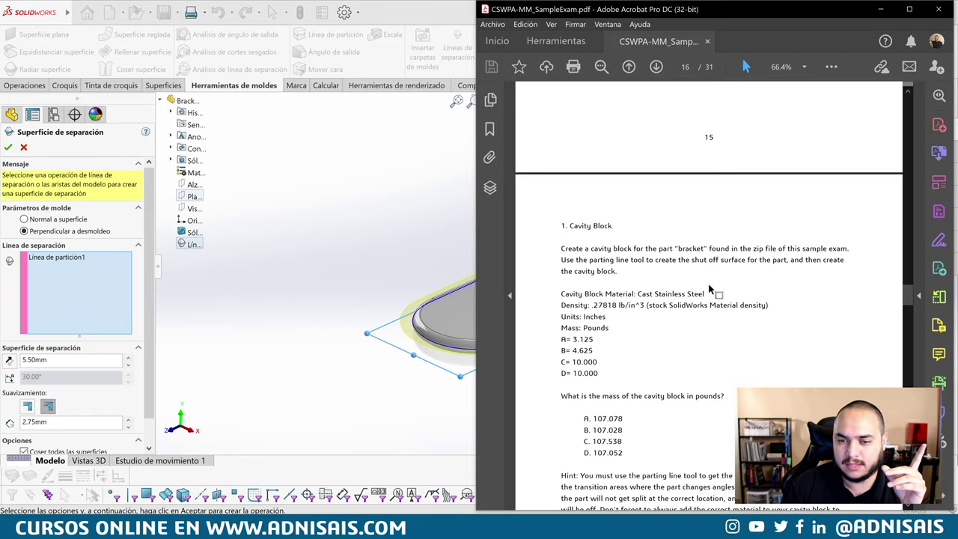
{"action": "scroll", "coordinate": [711, 290], "scroll_direction": "up", "scroll_amount": 2}
{"action": "scroll", "coordinate": [738, 250], "scroll_direction": "up", "scroll_amount": 3}
{"action": "scroll", "coordinate": [746, 241], "scroll_direction": "up", "scroll_amount": 1}
{"action": "scroll", "coordinate": [674, 193], "scroll_direction": "up", "scroll_amount": 2}
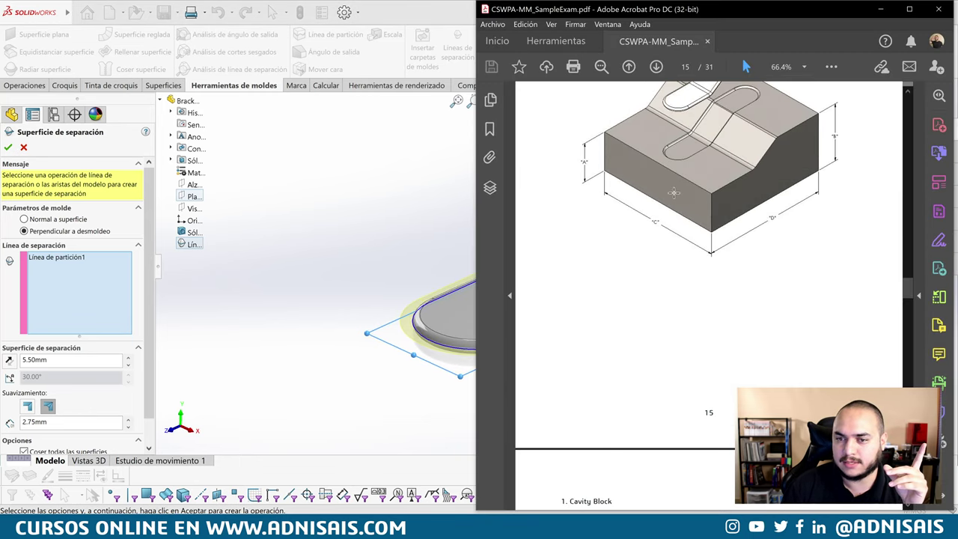
{"action": "scroll", "coordinate": [688, 140], "scroll_direction": "down", "scroll_amount": 2}
{"action": "scroll", "coordinate": [718, 179], "scroll_direction": "down", "scroll_amount": 3}
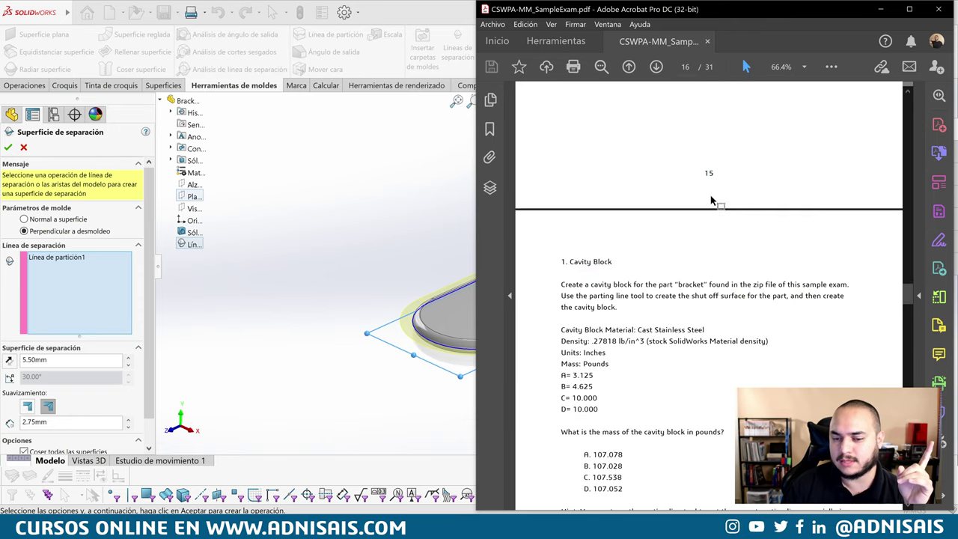
{"action": "left_click_drag", "start_coordinate": [562, 397], "coordinate": [599, 411]}
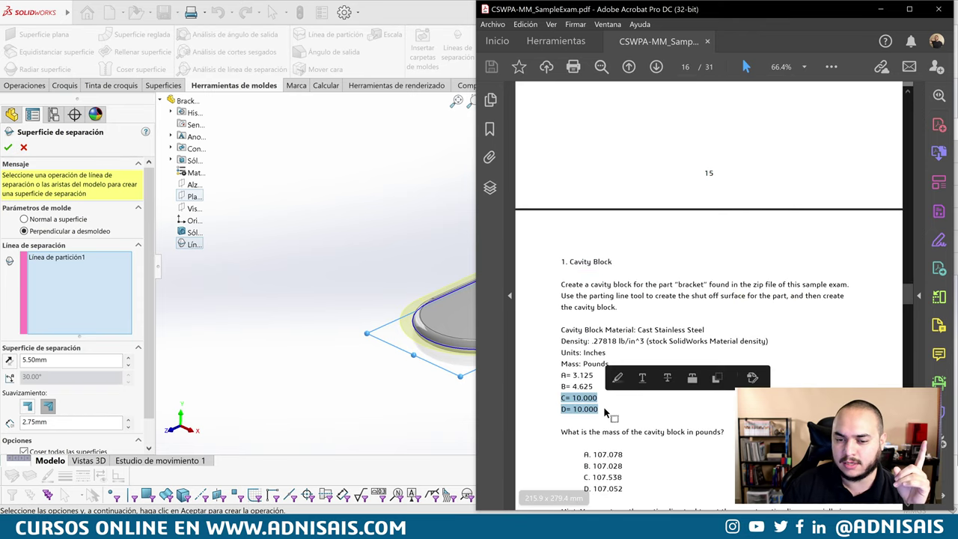
{"action": "double_click", "coordinate": [594, 351]}
{"action": "left_click", "coordinate": [630, 367]}
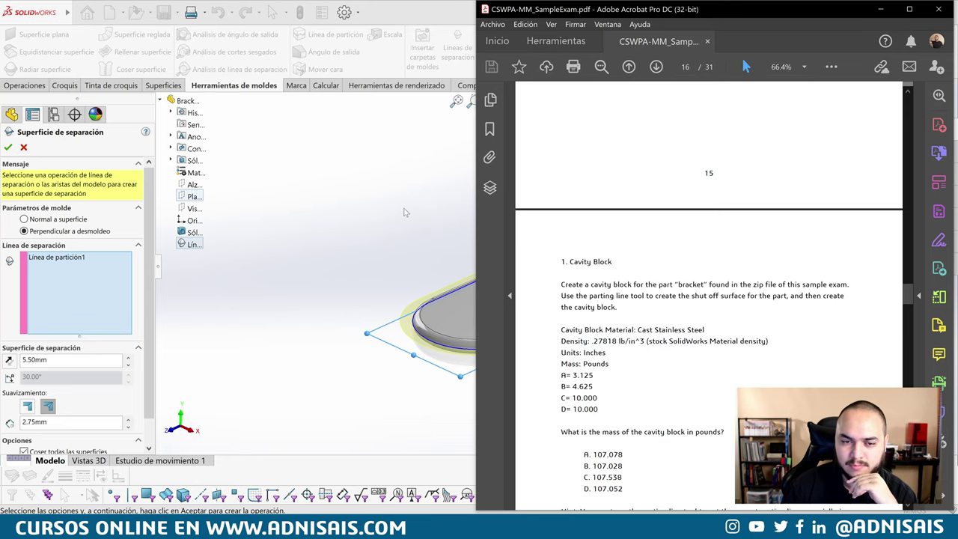
{"action": "left_click", "coordinate": [412, 21]}
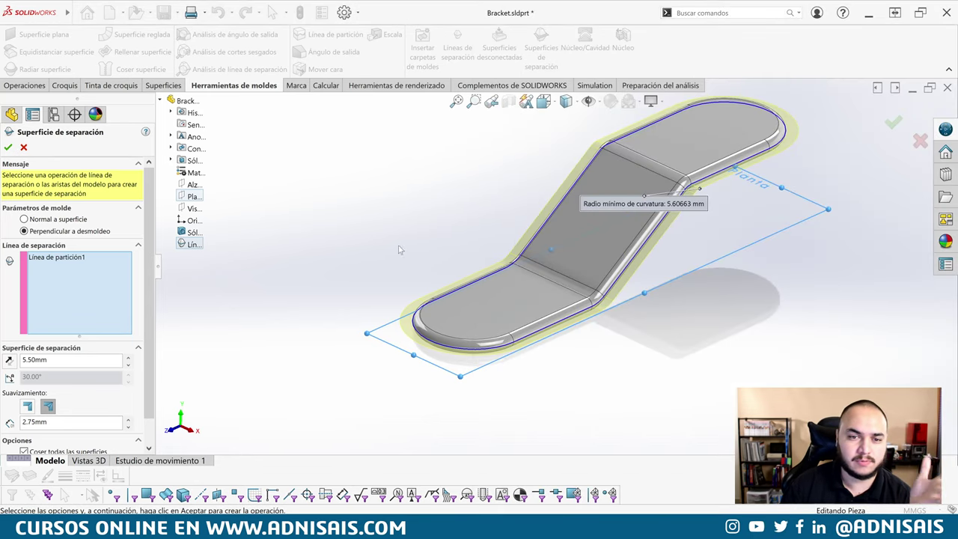
Set the parting surface distance to 127 mm, zoom to fit, and create Parting Surface1.
{"action": "scroll", "coordinate": [118, 284], "scroll_direction": "down", "scroll_amount": 3}
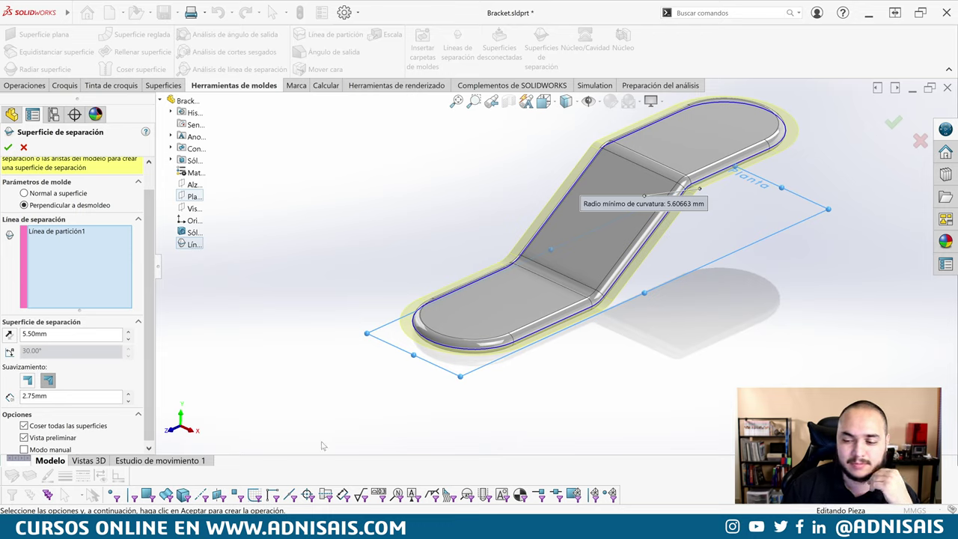
{"action": "double_click", "coordinate": [46, 333]}
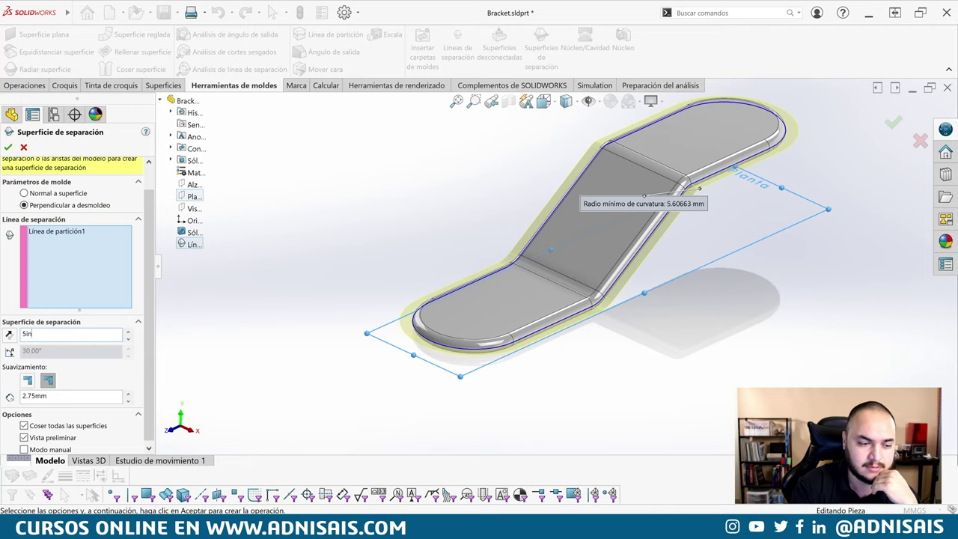
{"action": "key", "text": "Return"}
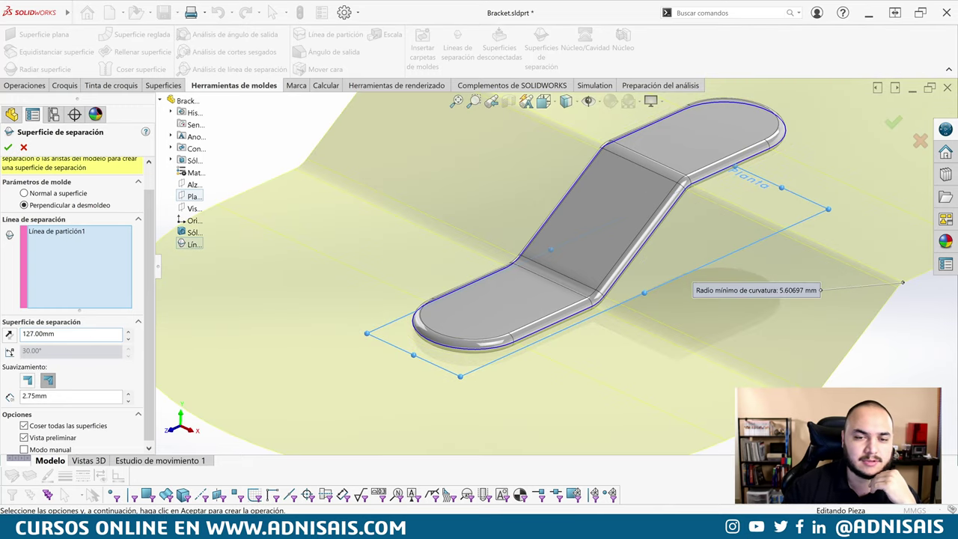
{"action": "key", "text": "f"}
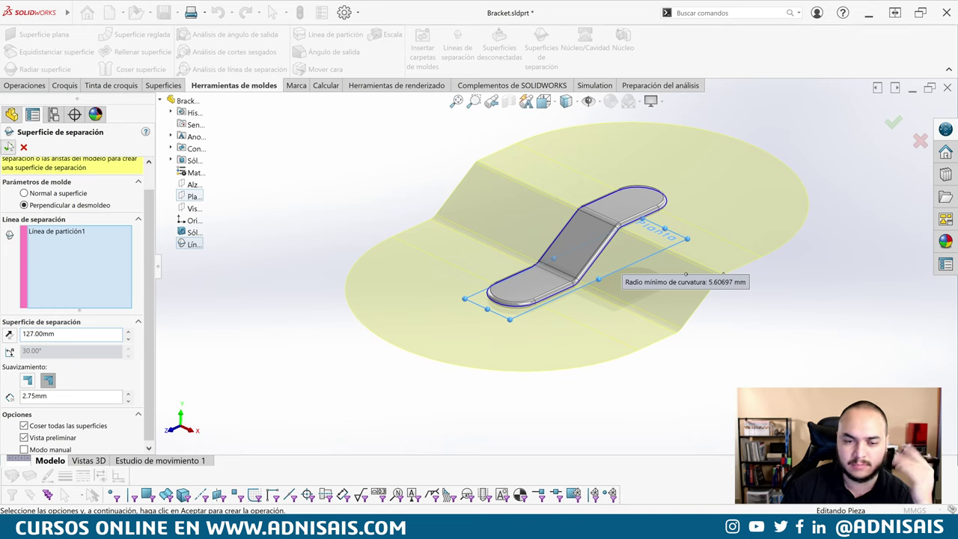
{"action": "key", "text": "Return"}
{"action": "key", "text": "Escape"}
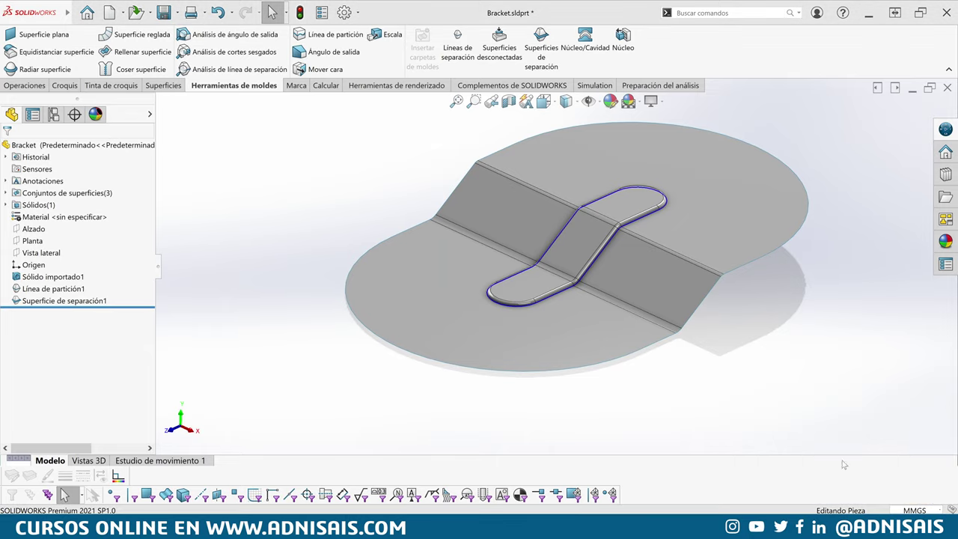
Switch the document units to IPS (inches).
{"action": "left_click", "coordinate": [913, 510]}
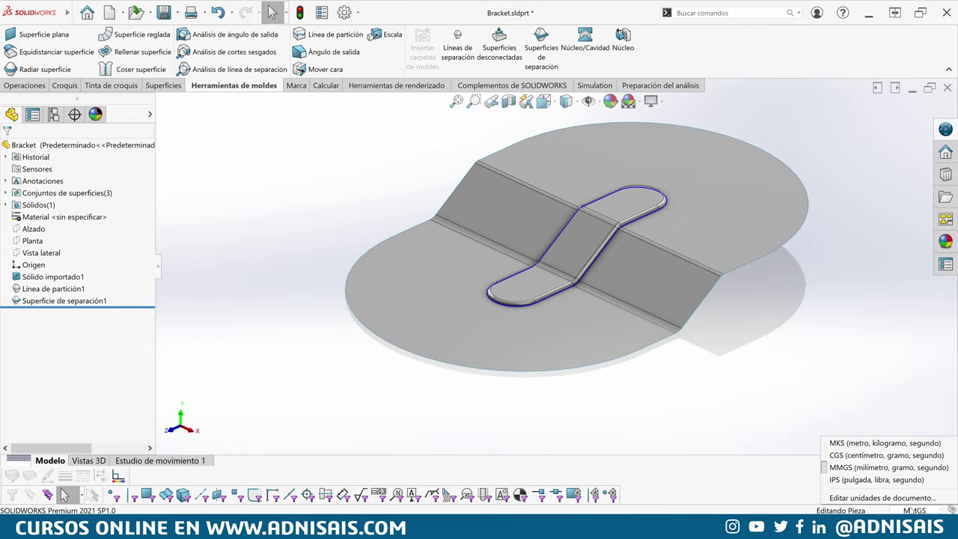
{"action": "left_click", "coordinate": [851, 482]}
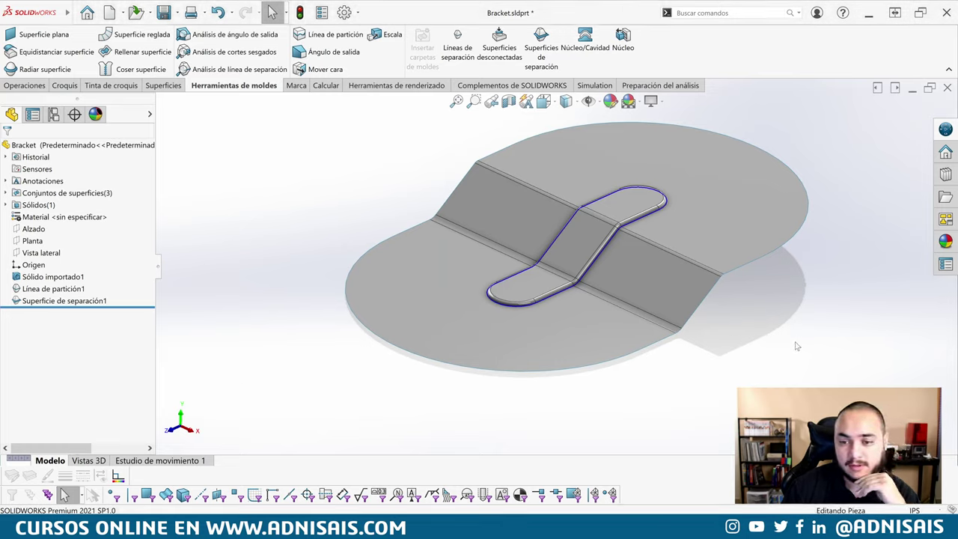
{"action": "scroll", "coordinate": [810, 255], "scroll_direction": "up", "scroll_amount": 2}
{"action": "scroll", "coordinate": [500, 216], "scroll_direction": "down", "scroll_amount": 2}
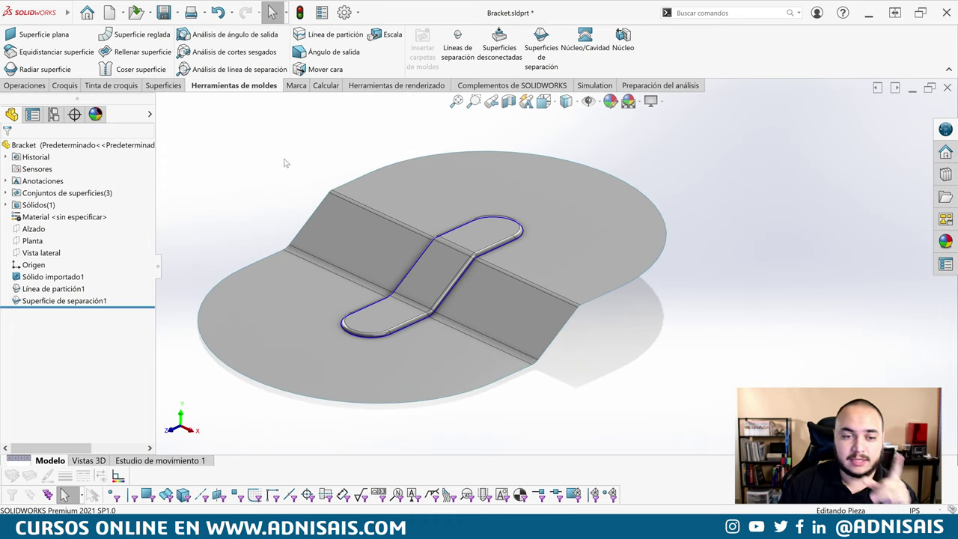
Open a sketch on the parting surface's top face, start a rectangle, and view it normal.
{"action": "left_click", "coordinate": [446, 191]}
{"action": "left_click", "coordinate": [478, 172]}
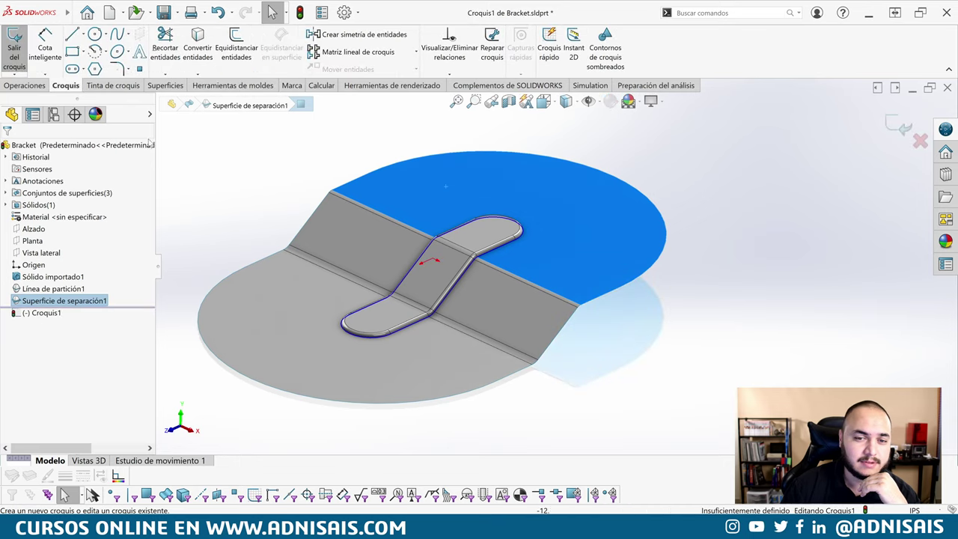
{"action": "left_click", "coordinate": [72, 51]}
{"action": "key", "text": "ctrl+8"}
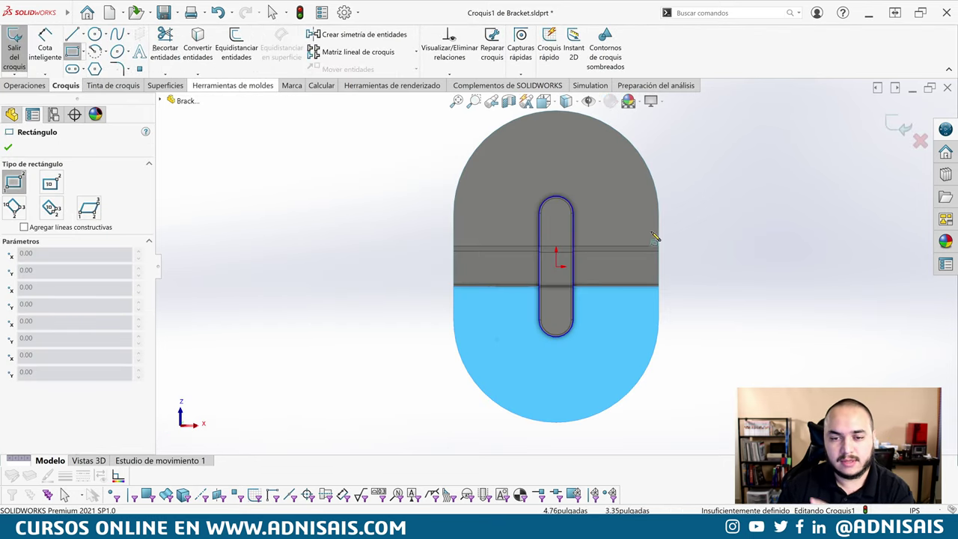
Review the page 15 Question 1 cavity block drawing in the exam PDF, then return to SOLIDWORKS.
{"action": "key", "text": "alt+Tab"}
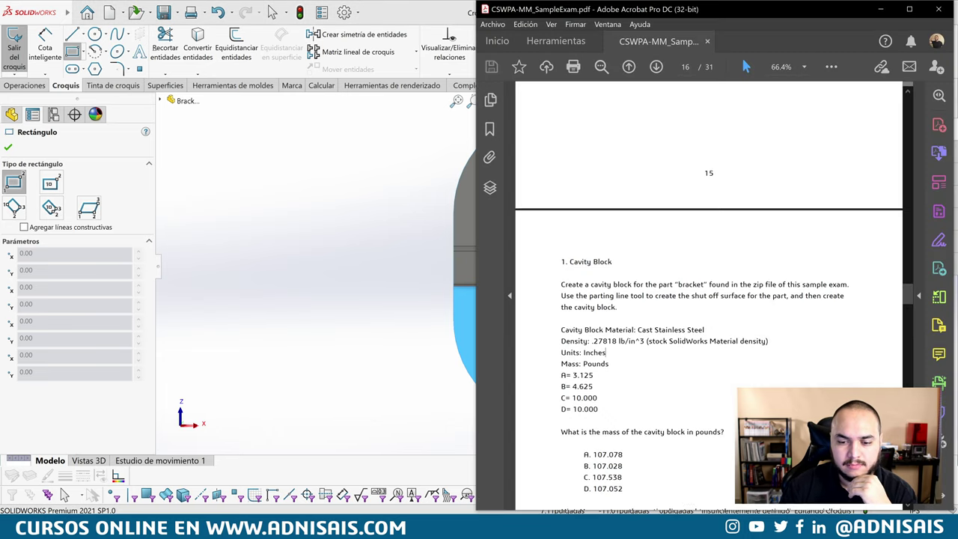
{"action": "scroll", "coordinate": [746, 347], "scroll_direction": "up", "scroll_amount": 3}
{"action": "scroll", "coordinate": [774, 327], "scroll_direction": "up", "scroll_amount": 2}
{"action": "scroll", "coordinate": [781, 326], "scroll_direction": "up", "scroll_amount": 2}
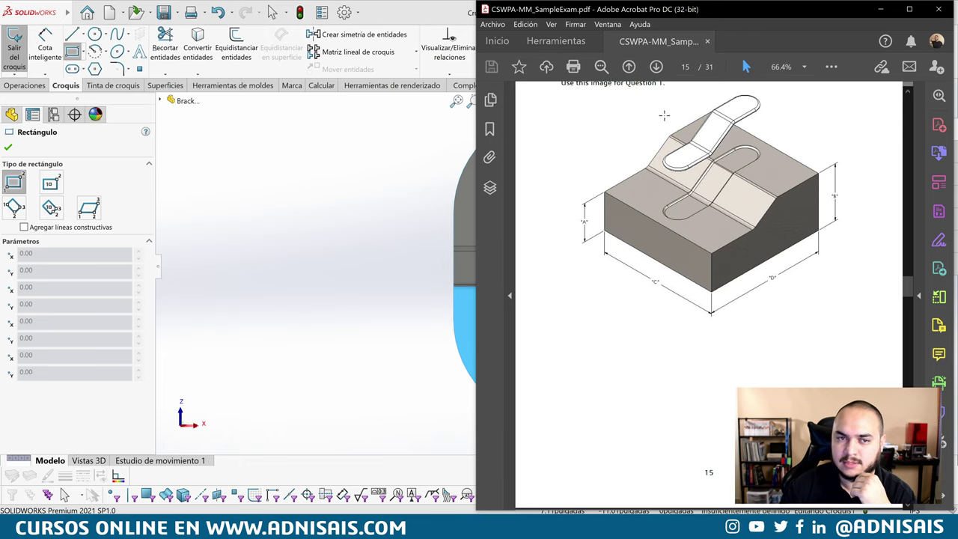
{"action": "left_click", "coordinate": [390, 18]}
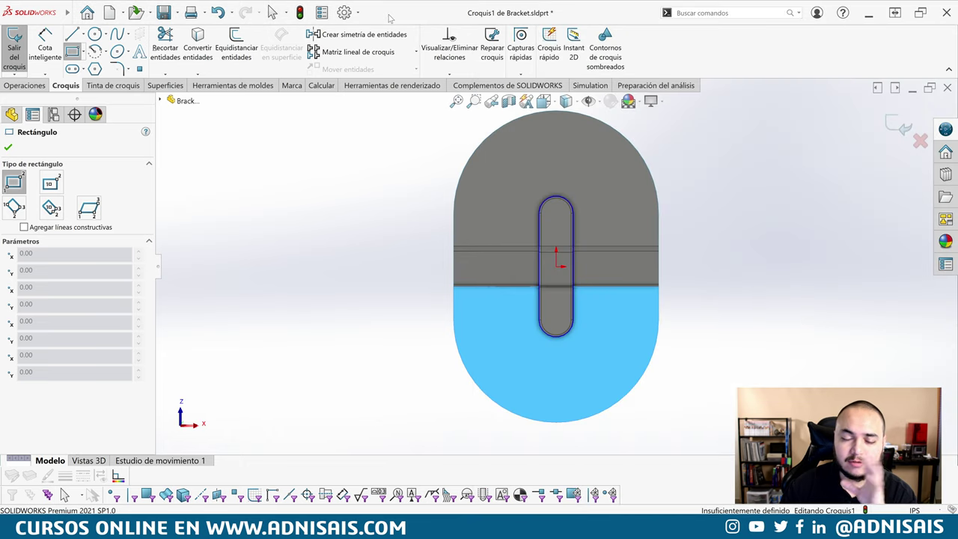
Draw a center rectangle anchored on the origin, enclosing the slot.
{"action": "left_click", "coordinate": [49, 182]}
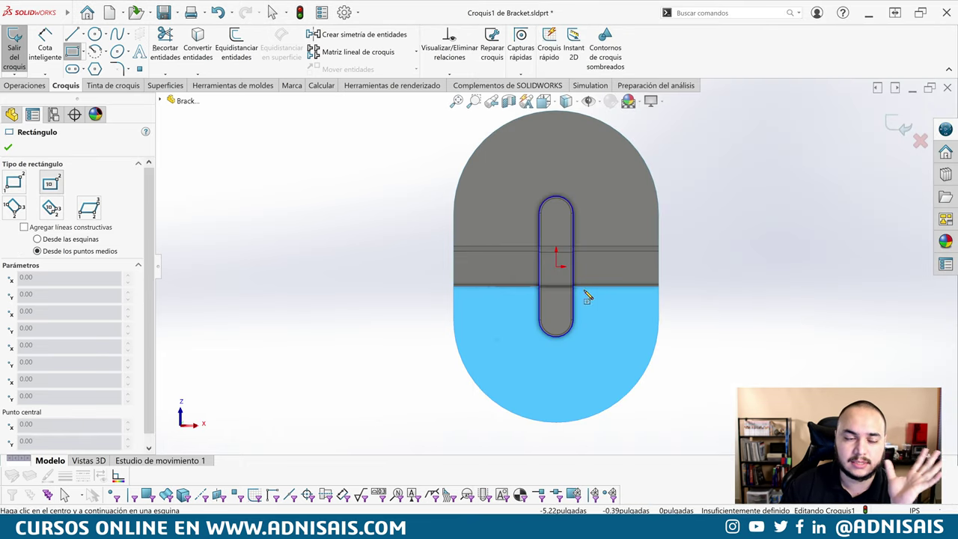
{"action": "left_click", "coordinate": [556, 267]}
{"action": "left_click", "coordinate": [622, 175]}
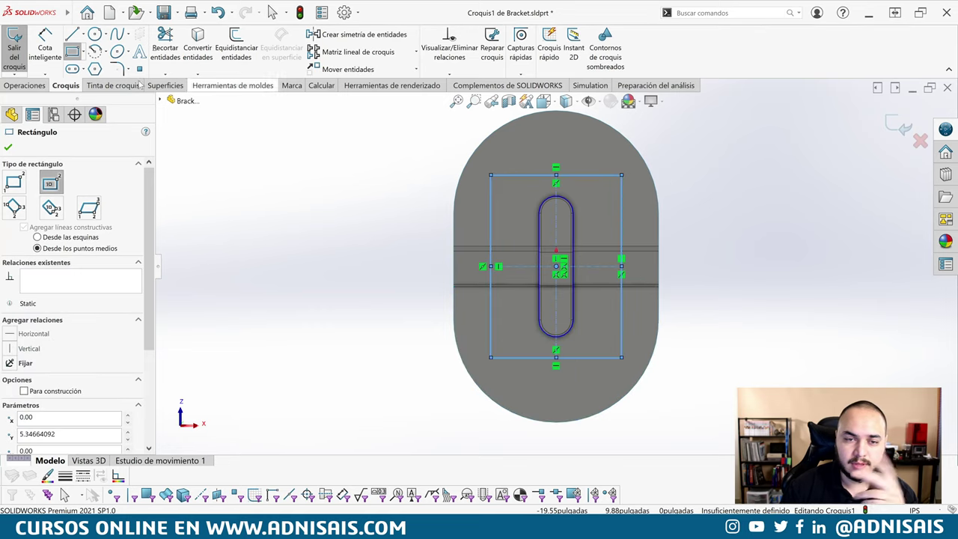
Dimension the rectangle 10 in wide and 10 in tall, then orbit to an oblique view.
{"action": "left_click", "coordinate": [44, 45]}
{"action": "left_click", "coordinate": [591, 175]}
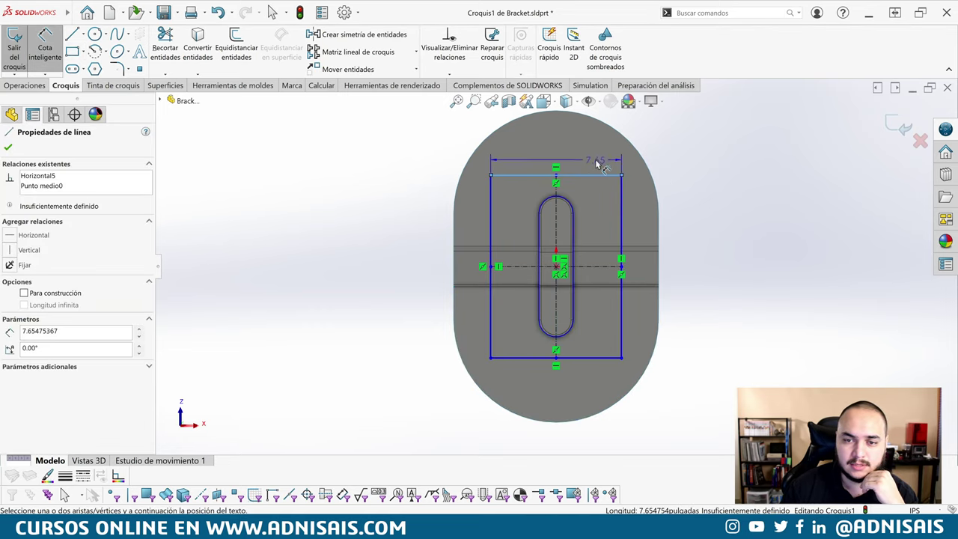
{"action": "left_click", "coordinate": [598, 161]}
{"action": "type", "text": "10"}
{"action": "key", "text": "Return"}
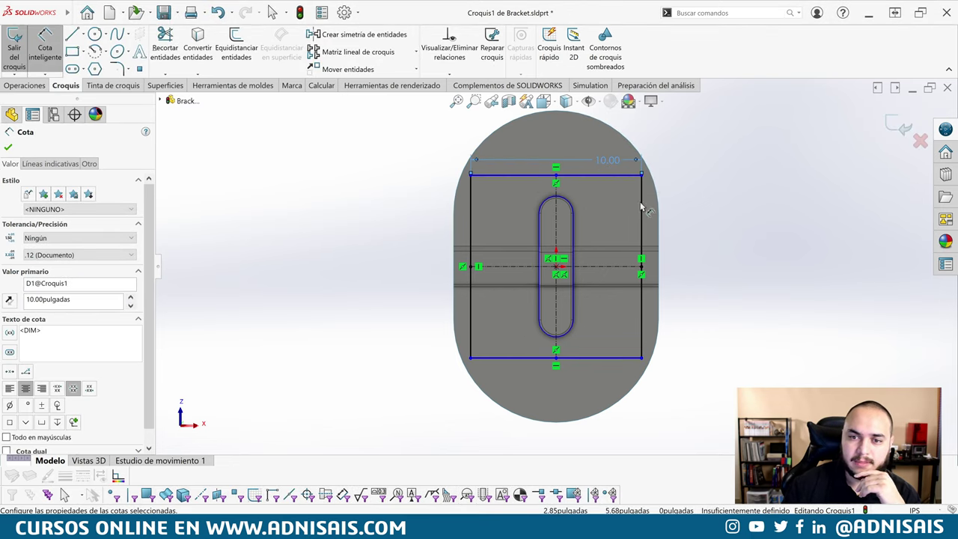
{"action": "left_click", "coordinate": [641, 200]}
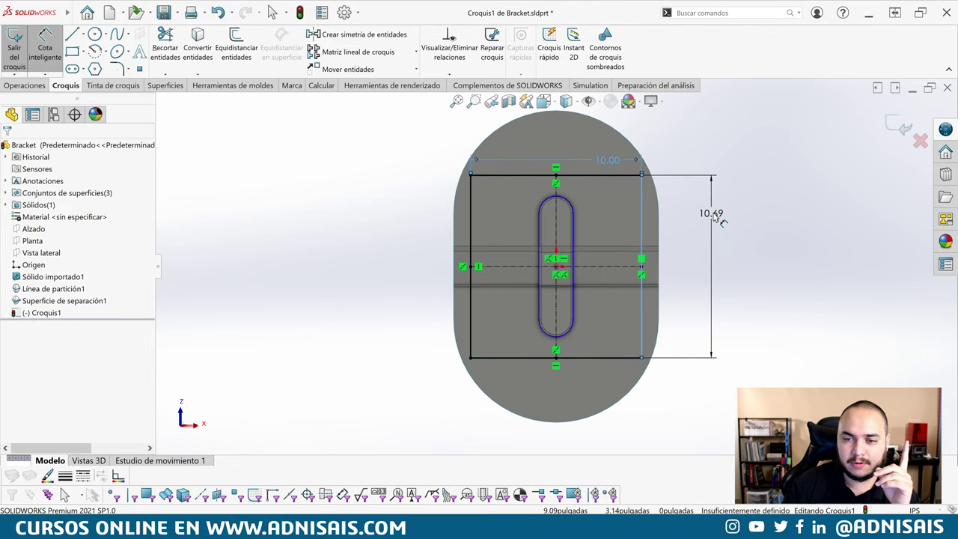
{"action": "left_click", "coordinate": [715, 217]}
{"action": "type", "text": "10.00pulgadas"}
{"action": "key", "text": "Return"}
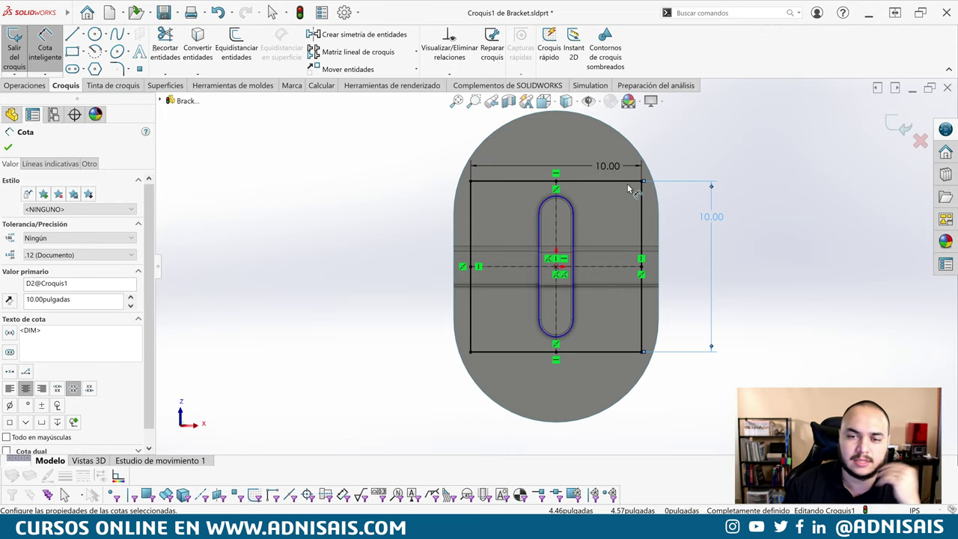
{"action": "left_click", "coordinate": [593, 165]}
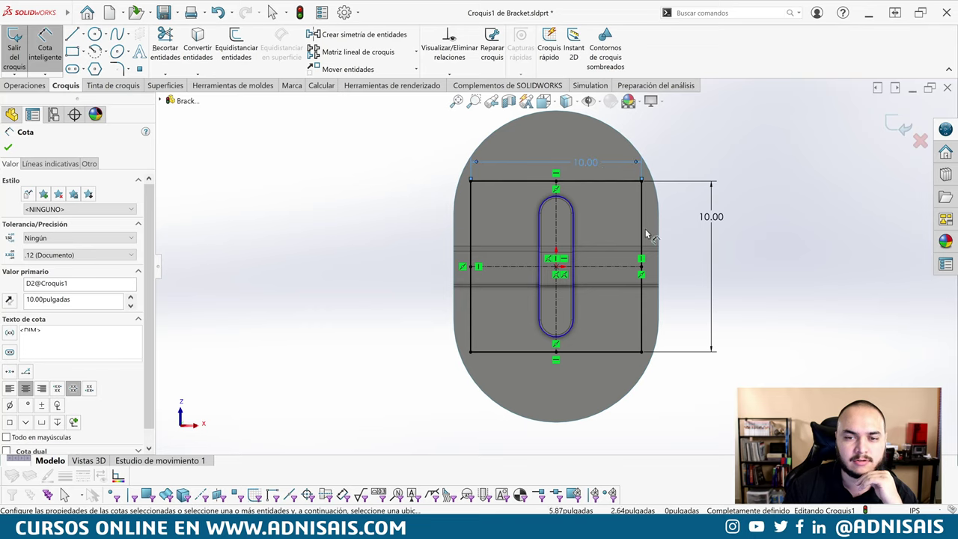
{"action": "key", "text": "Escape"}
{"action": "key", "text": "Escape"}
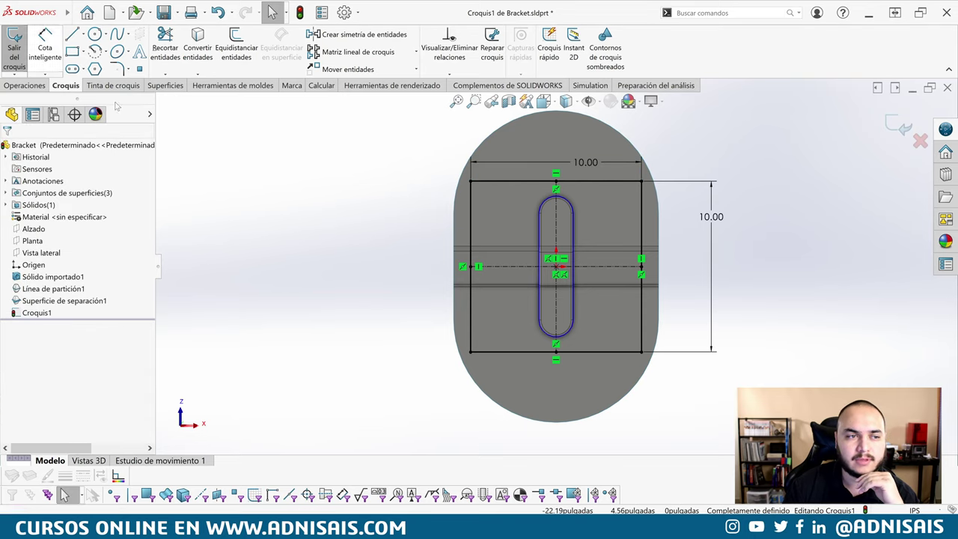
{"action": "mouse_move", "coordinate": [524, 247]}
{"action": "middle_mouse_down"}
{"action": "mouse_move", "coordinate": [506, 88]}
{"action": "mouse_move", "coordinate": [515, 135]}
{"action": "middle_mouse_up"}
{"action": "mouse_move", "coordinate": [653, 200]}
{"action": "middle_mouse_down"}
{"action": "mouse_move", "coordinate": [673, 349]}
{"action": "mouse_move", "coordinate": [603, 338]}
{"action": "mouse_move", "coordinate": [636, 229]}
{"action": "mouse_move", "coordinate": [667, 208]}
{"action": "middle_mouse_up"}
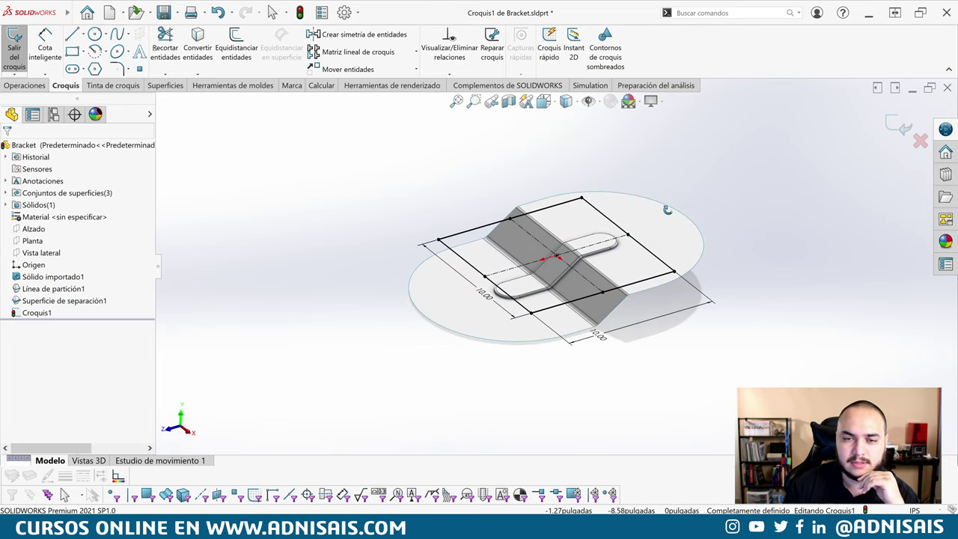
Exit the rectangle sketch, preview Core/Cavity with 4.625 in block depths, and bring up the exam PDF.
{"action": "left_click", "coordinate": [36, 88]}
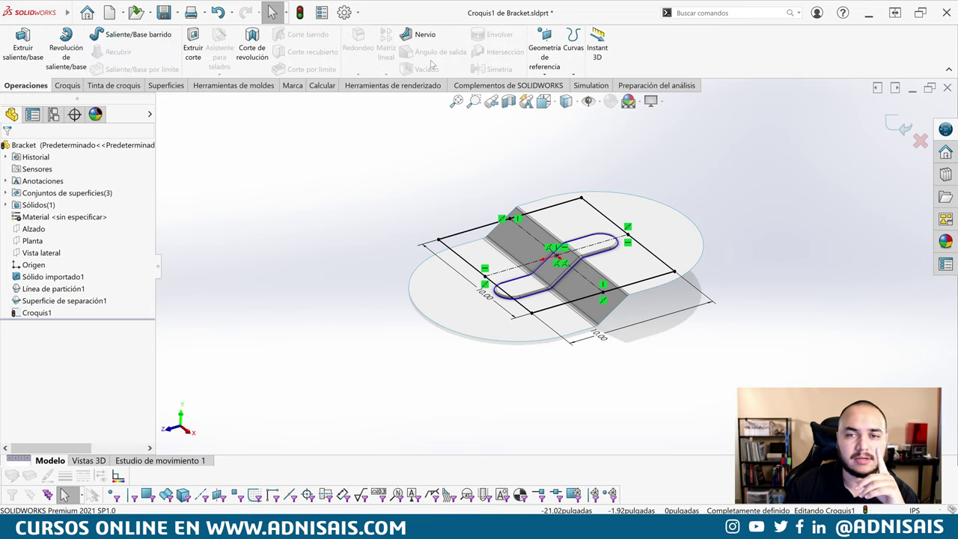
{"action": "left_click", "coordinate": [227, 86]}
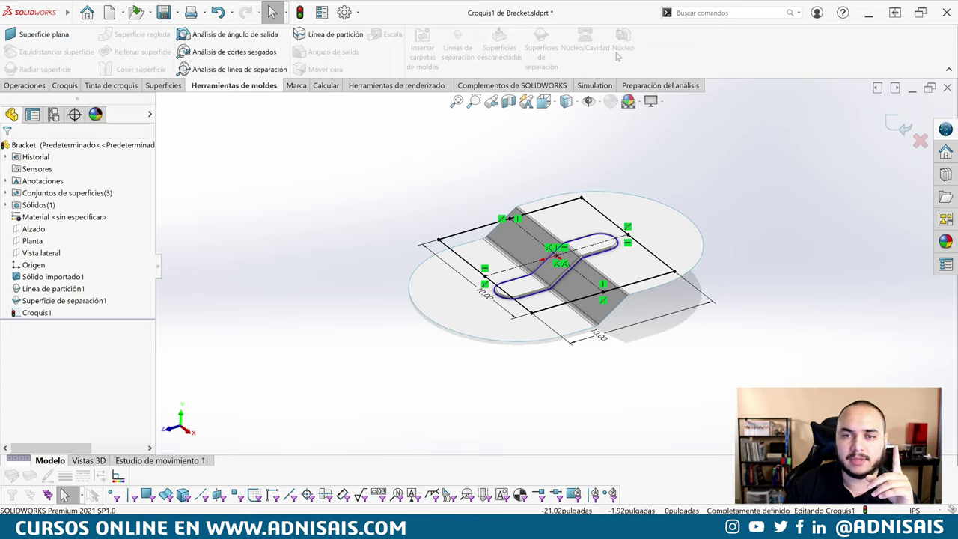
{"action": "left_click", "coordinate": [898, 124]}
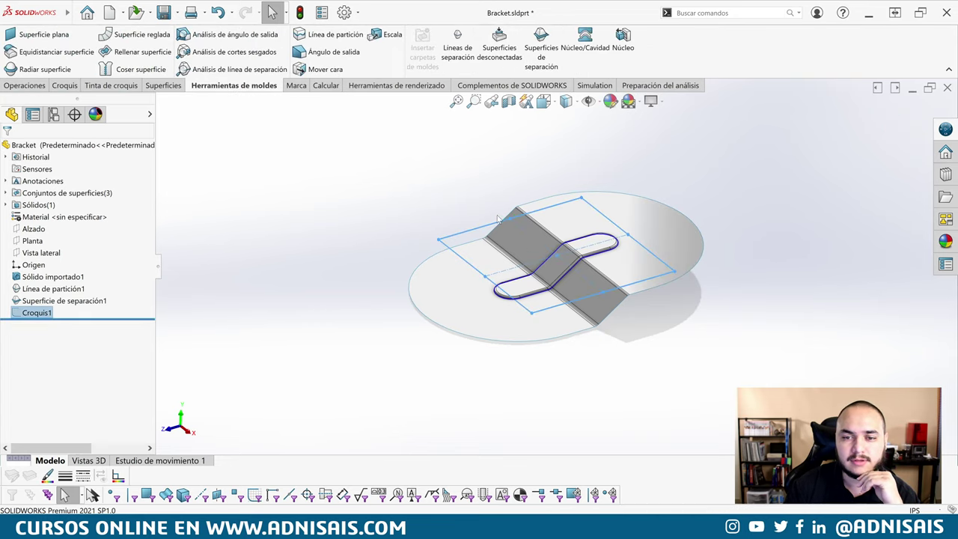
{"action": "left_click", "coordinate": [599, 49]}
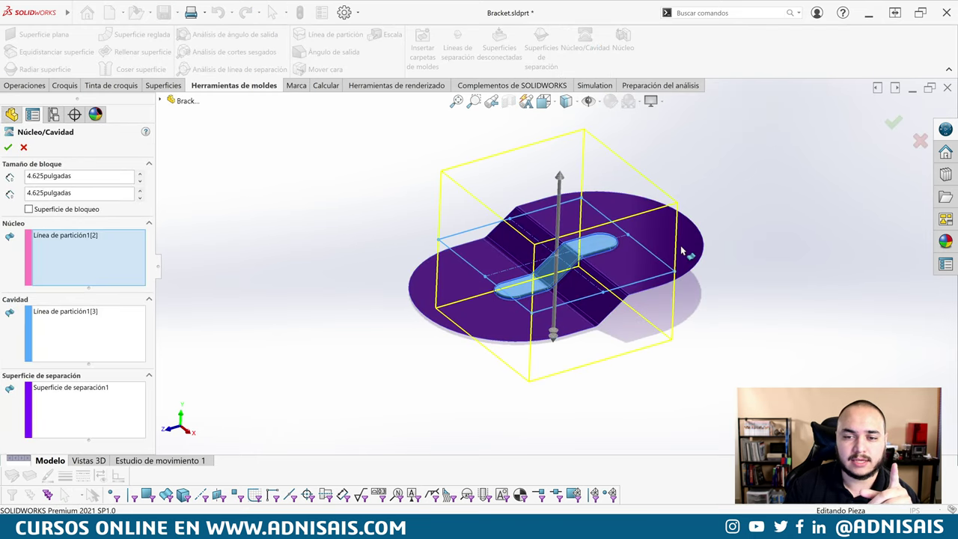
{"action": "mouse_move", "coordinate": [681, 251]}
{"action": "middle_mouse_down"}
{"action": "mouse_move", "coordinate": [663, 182]}
{"action": "mouse_move", "coordinate": [673, 222]}
{"action": "middle_mouse_up"}
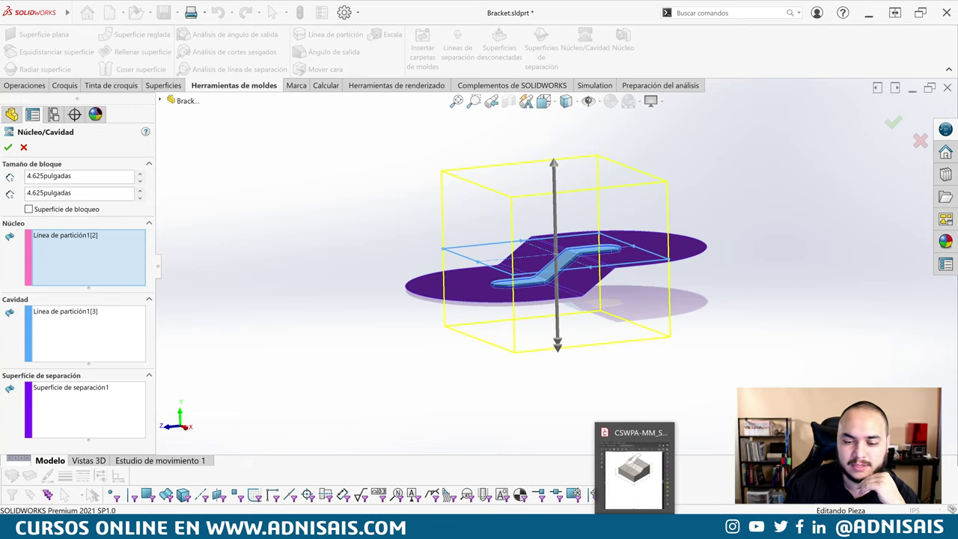
{"action": "left_click", "coordinate": [634, 468]}
{"action": "scroll", "coordinate": [815, 193], "scroll_direction": "down", "scroll_amount": 2}
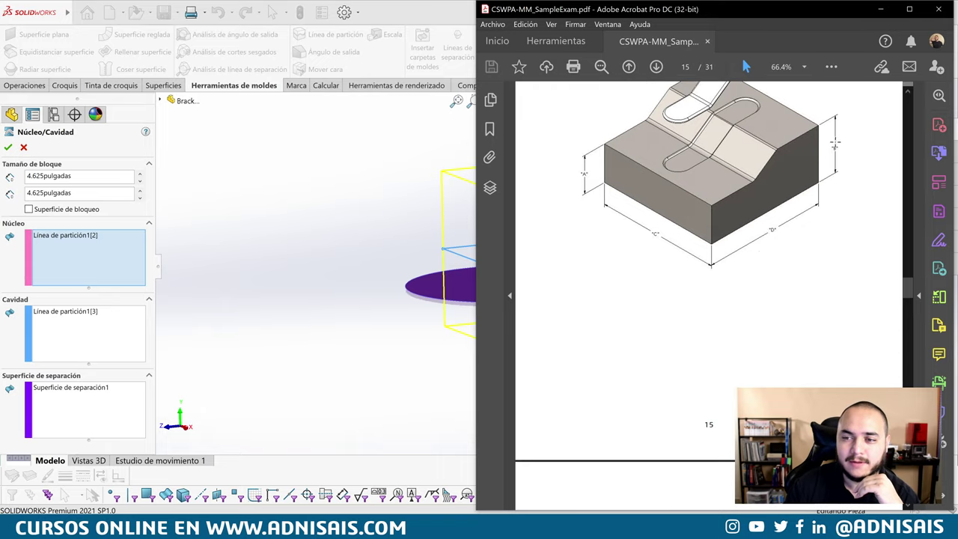
Find page 16's Cavity Block question, highlight its B and C values, and switch back to SOLIDWORKS.
{"action": "left_click_drag", "start_coordinate": [840, 152], "coordinate": [845, 160]}
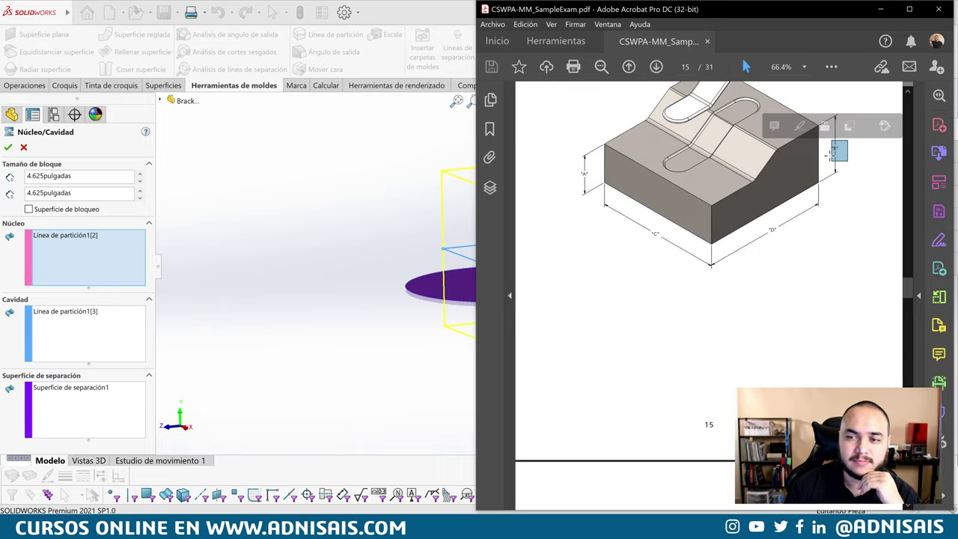
{"action": "scroll", "coordinate": [761, 144], "scroll_direction": "up", "scroll_amount": 1}
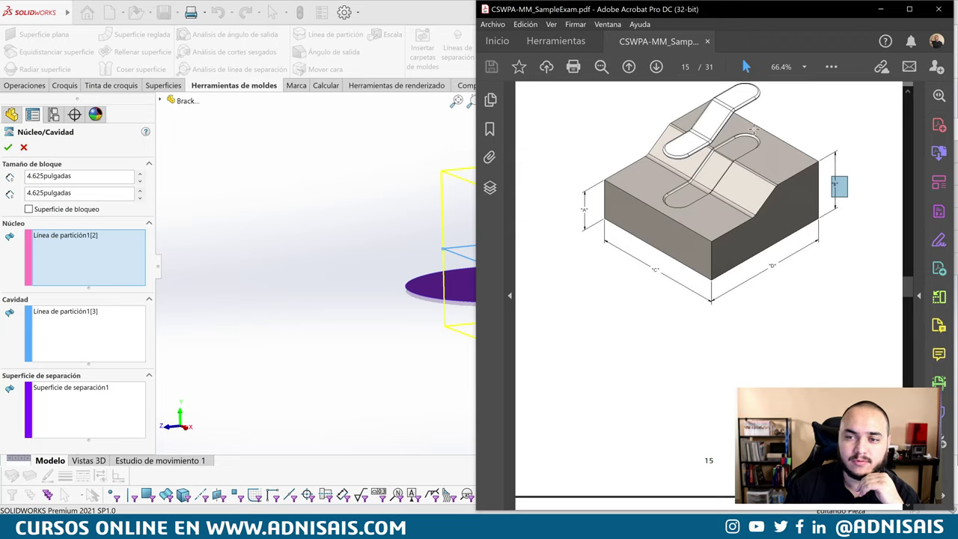
{"action": "mouse_move", "coordinate": [764, 144]}
{"action": "left_mouse_down"}
{"action": "mouse_move", "coordinate": [752, 137]}
{"action": "mouse_move", "coordinate": [785, 154]}
{"action": "left_mouse_up"}
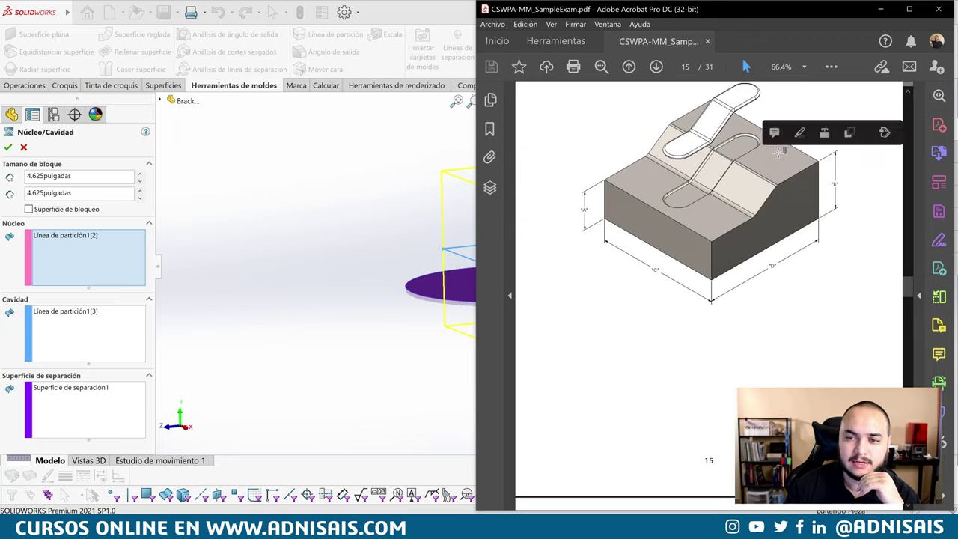
{"action": "scroll", "coordinate": [776, 175], "scroll_direction": "down", "scroll_amount": 1}
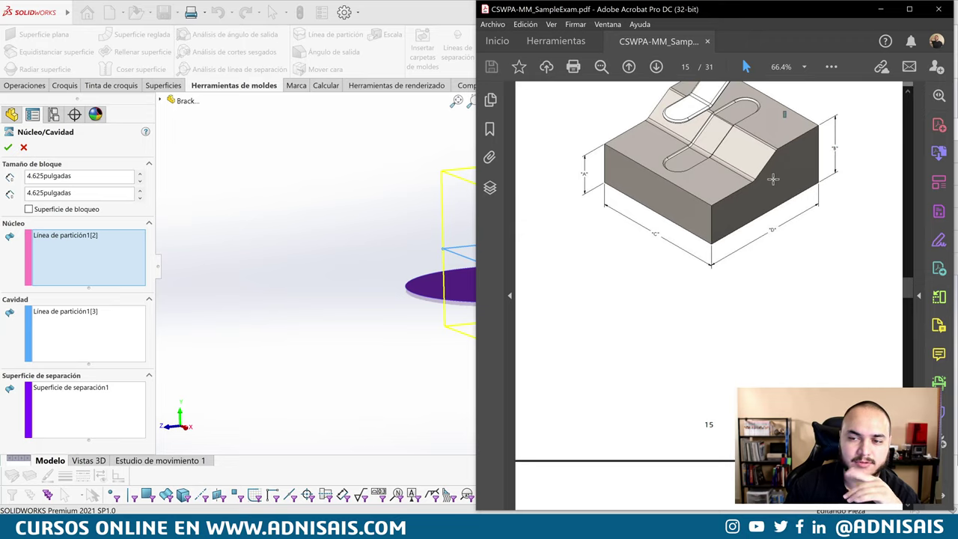
{"action": "scroll", "coordinate": [786, 158], "scroll_direction": "down", "scroll_amount": 1}
{"action": "scroll", "coordinate": [766, 229], "scroll_direction": "down", "scroll_amount": 3}
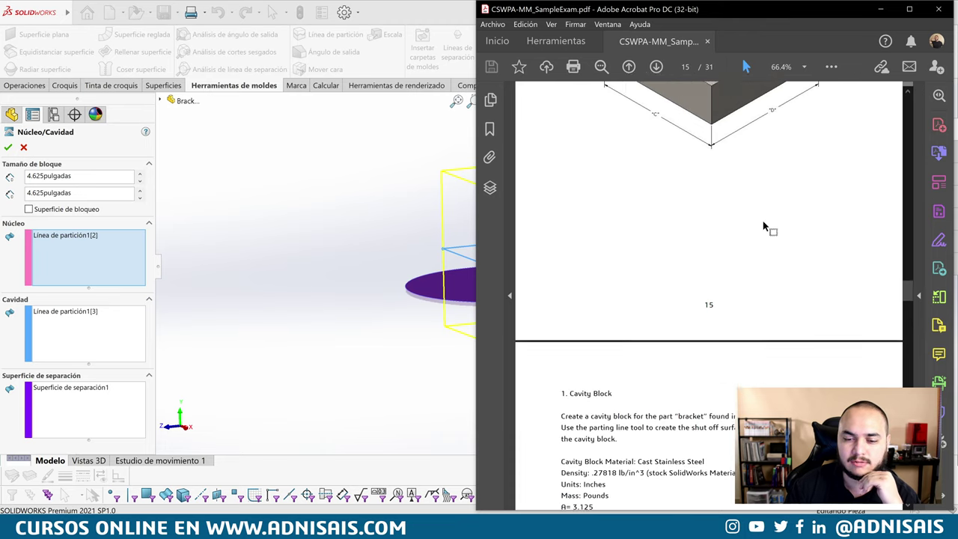
{"action": "scroll", "coordinate": [768, 229], "scroll_direction": "down", "scroll_amount": 2}
{"action": "scroll", "coordinate": [755, 251], "scroll_direction": "down", "scroll_amount": 1}
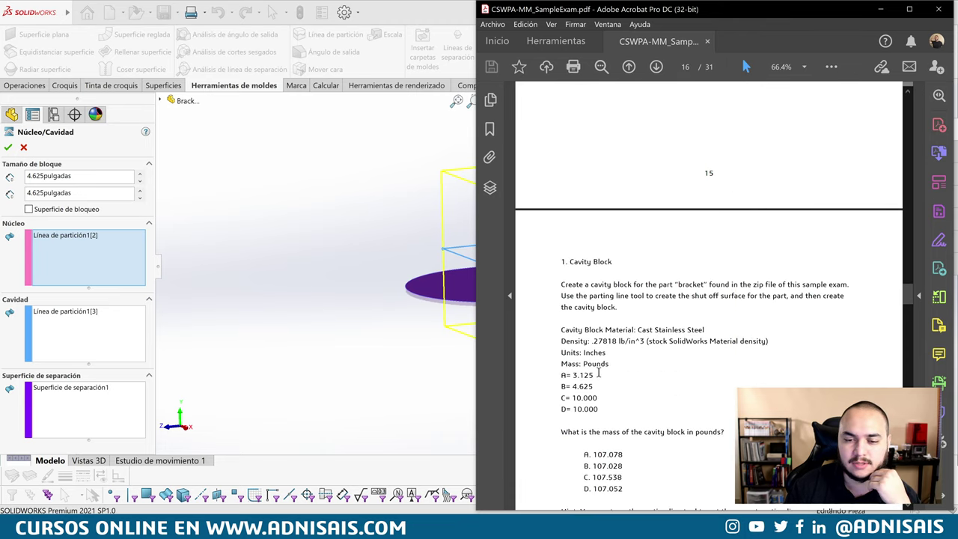
{"action": "left_click_drag", "start_coordinate": [571, 386], "coordinate": [598, 395]}
{"action": "key", "text": "alt+Tab"}
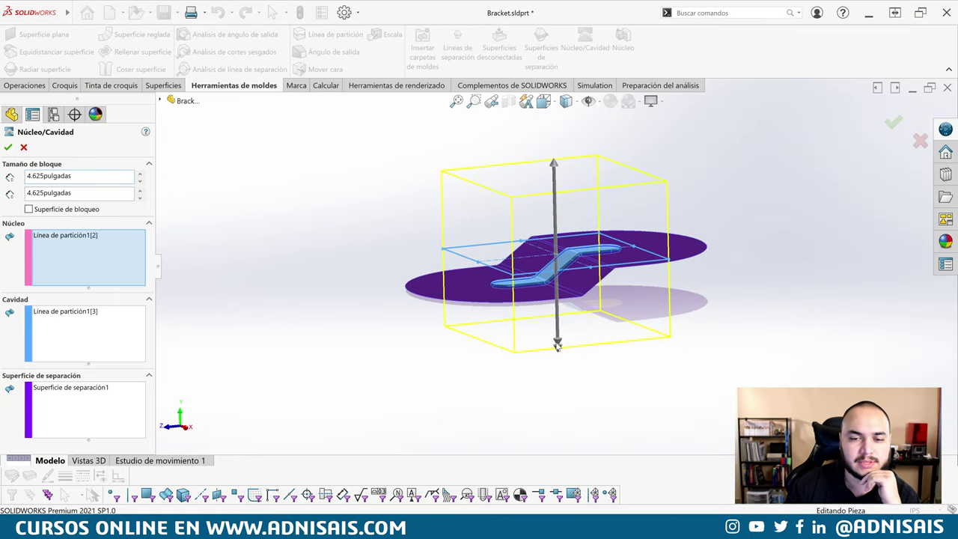
Shorten the mold block's first depth from 4.625 to 3.615 in and accept Core/Cavity.
{"action": "mouse_move", "coordinate": [569, 393]}
{"action": "middle_mouse_down"}
{"action": "mouse_move", "coordinate": [630, 240]}
{"action": "mouse_move", "coordinate": [653, 258]}
{"action": "middle_mouse_up"}
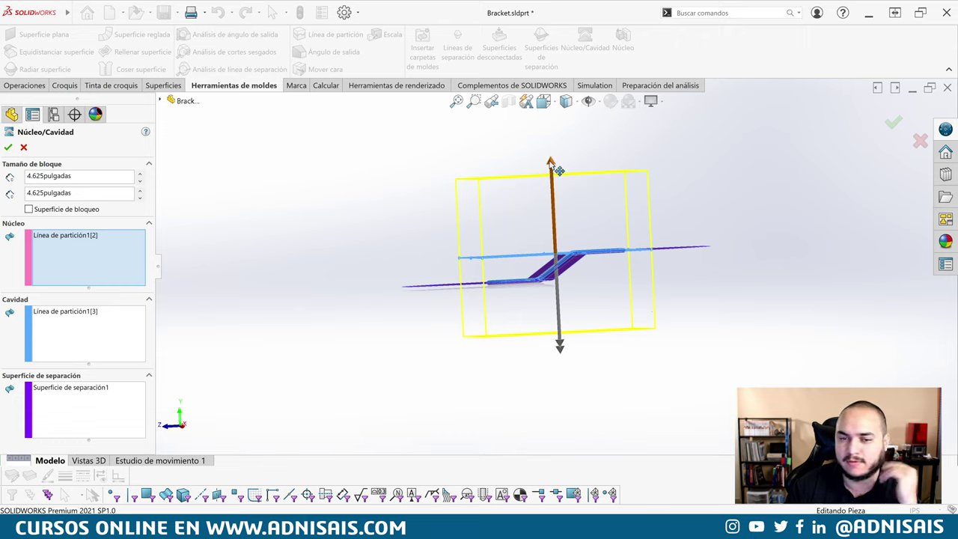
{"action": "left_click_drag", "start_coordinate": [551, 164], "coordinate": [566, 203]}
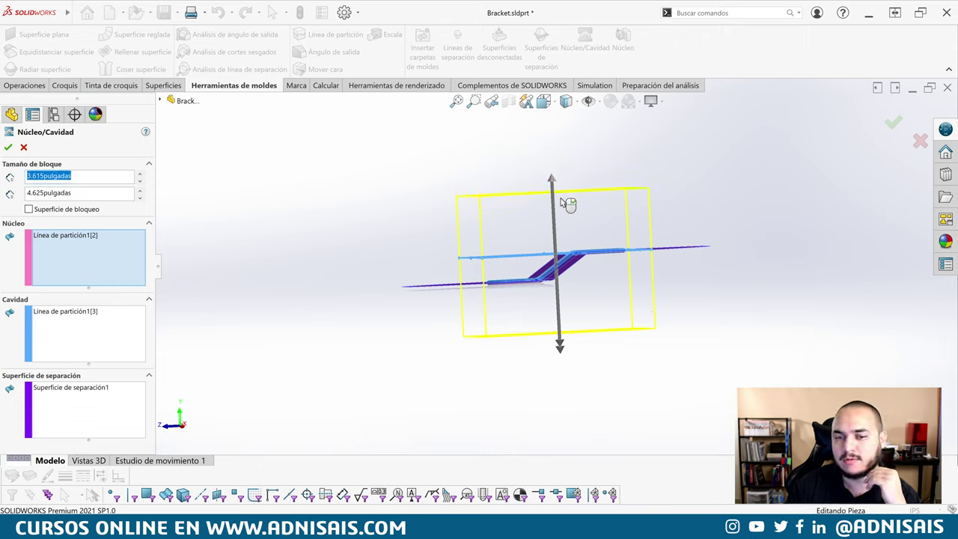
{"action": "mouse_move", "coordinate": [566, 203]}
{"action": "middle_mouse_down"}
{"action": "mouse_move", "coordinate": [614, 262]}
{"action": "mouse_move", "coordinate": [669, 279]}
{"action": "middle_mouse_up"}
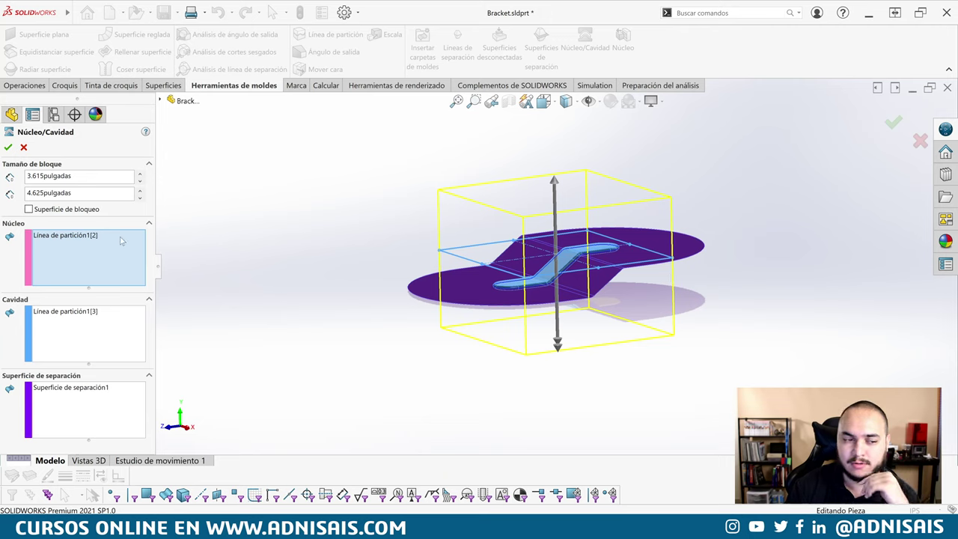
{"action": "left_click", "coordinate": [8, 148]}
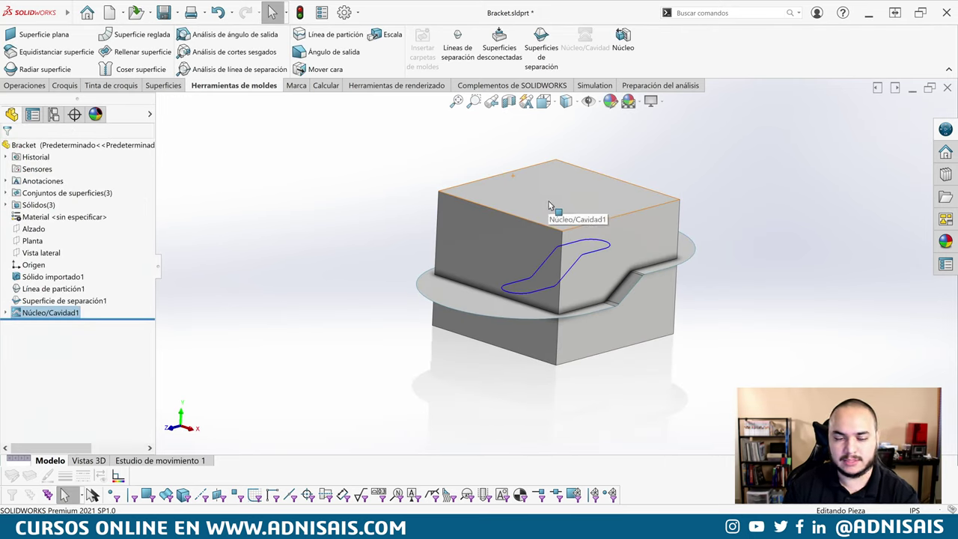
Toggle the core and cavity bodies with Tab and Shift+Tab to inspect each one.
{"action": "key", "text": "Tab"}
{"action": "key", "text": "Tab"}
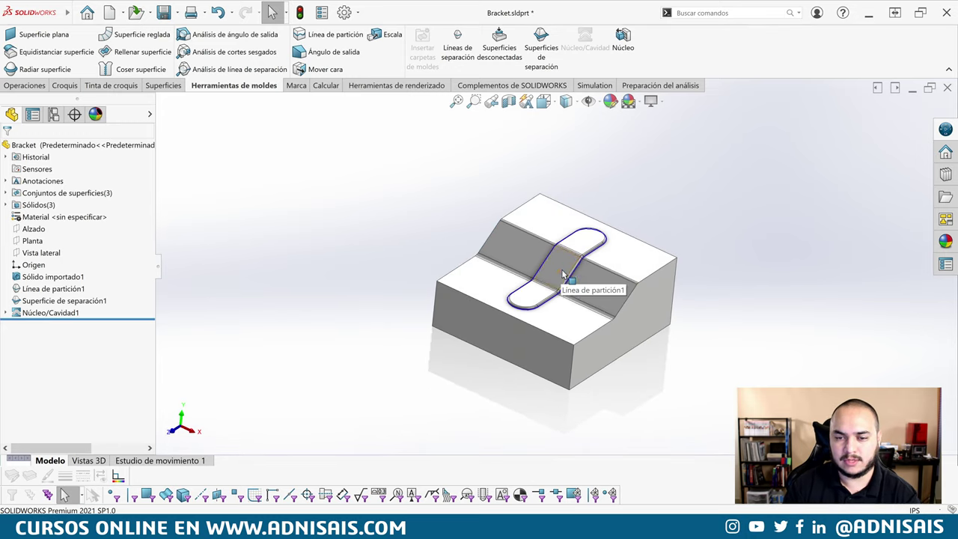
{"action": "scroll", "coordinate": [560, 274], "scroll_direction": "down", "scroll_amount": 2}
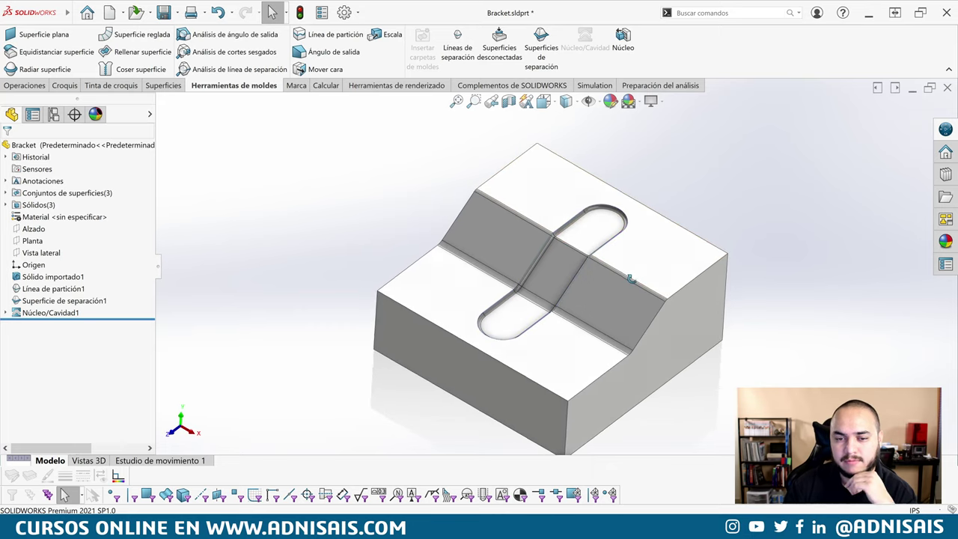
{"action": "middle_click_drag", "start_coordinate": [593, 255], "coordinate": [606, 271]}
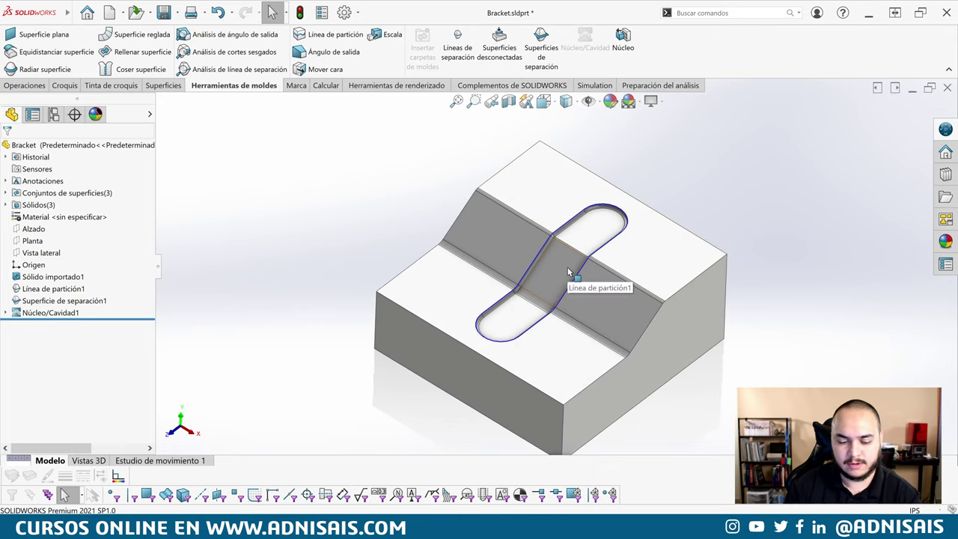
{"action": "key", "text": "Tab"}
{"action": "key", "text": "shift+Tab"}
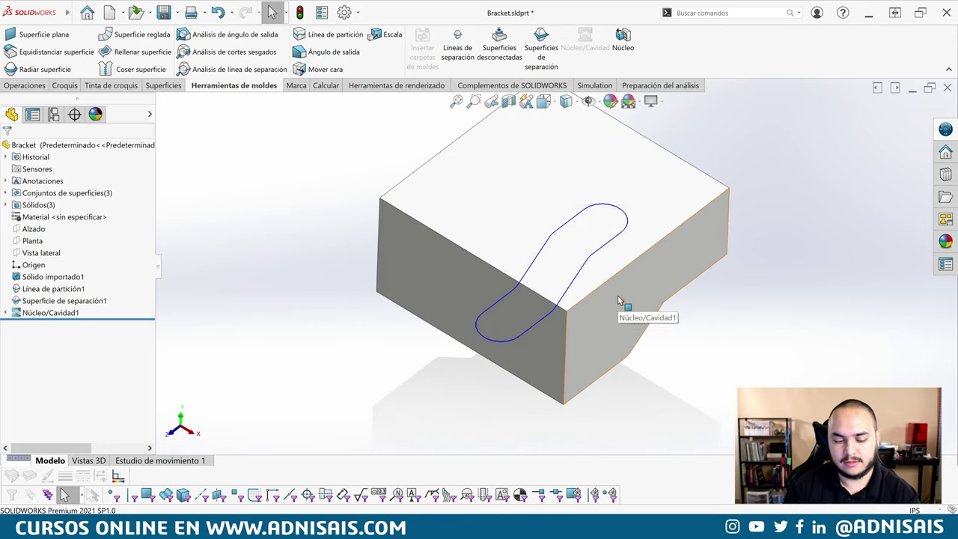
{"action": "key", "text": "Tab"}
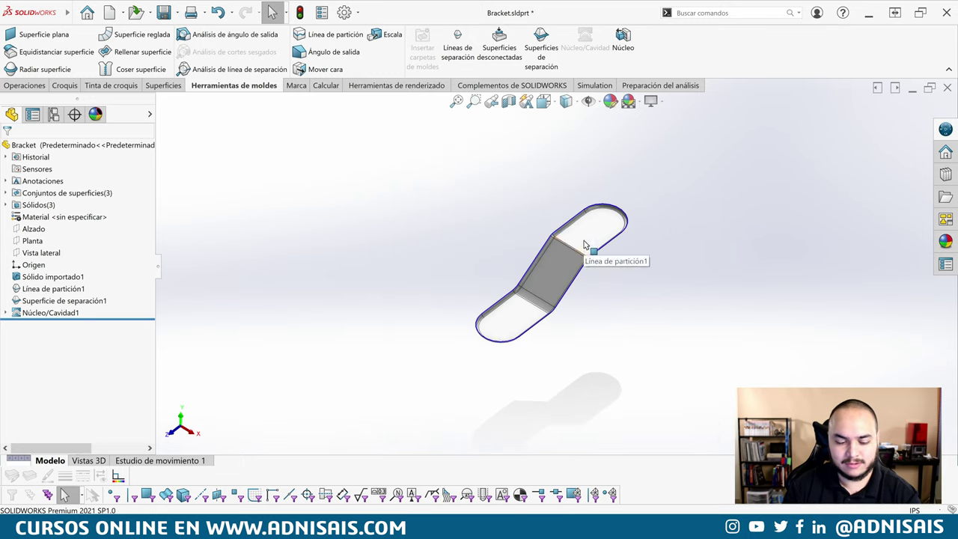
{"action": "key", "text": "Tab"}
{"action": "key", "text": "shift+Tab"}
{"action": "key", "text": "Tab"}
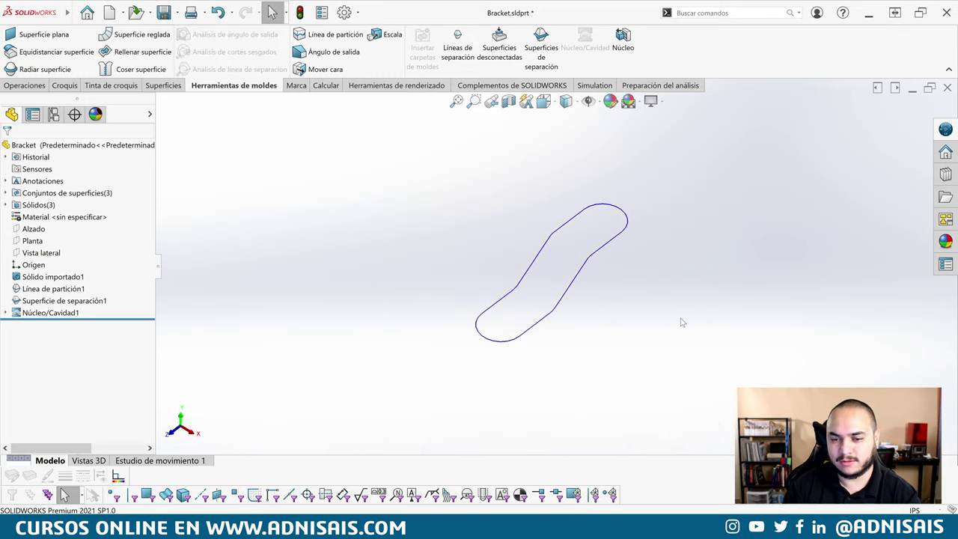
{"action": "key", "text": "shift+Tab"}
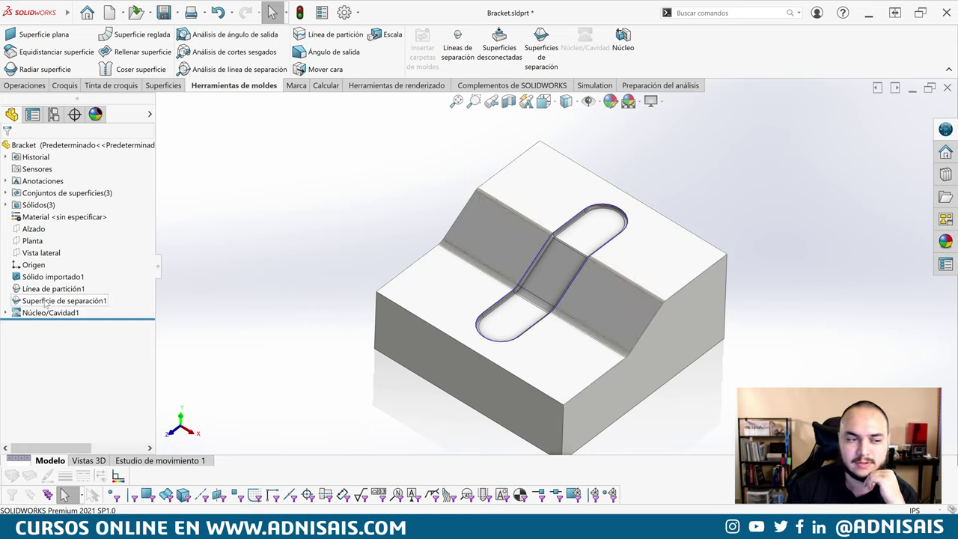
Hide Parting Line1 in the FeatureManager and refit the view on the mold block.
{"action": "left_click", "coordinate": [37, 289]}
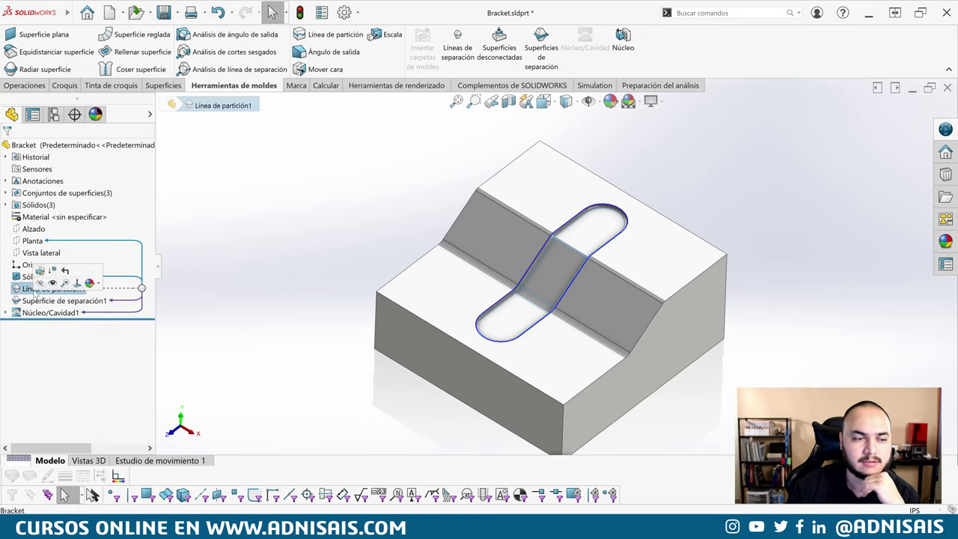
{"action": "left_click", "coordinate": [274, 230]}
{"action": "left_click", "coordinate": [46, 290]}
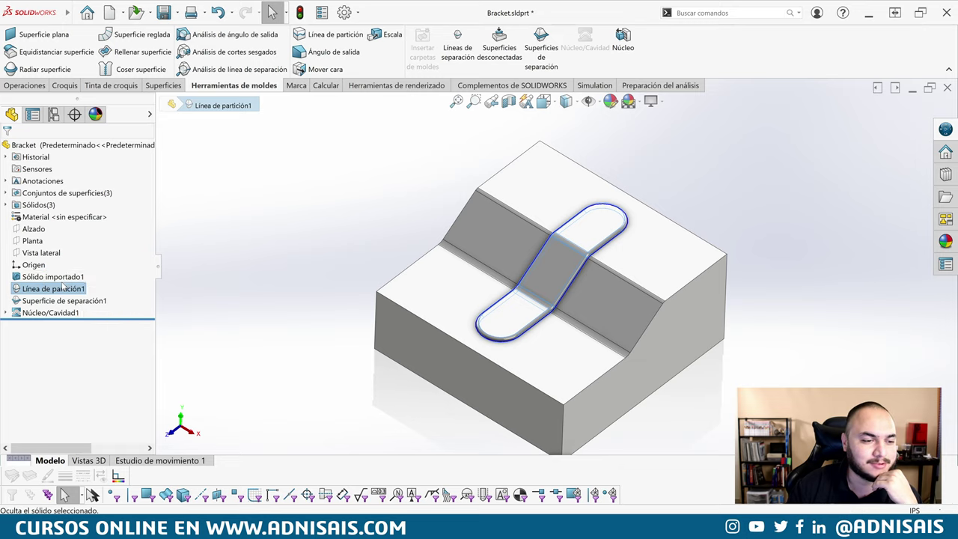
{"action": "left_click", "coordinate": [61, 282]}
{"action": "left_click", "coordinate": [52, 288]}
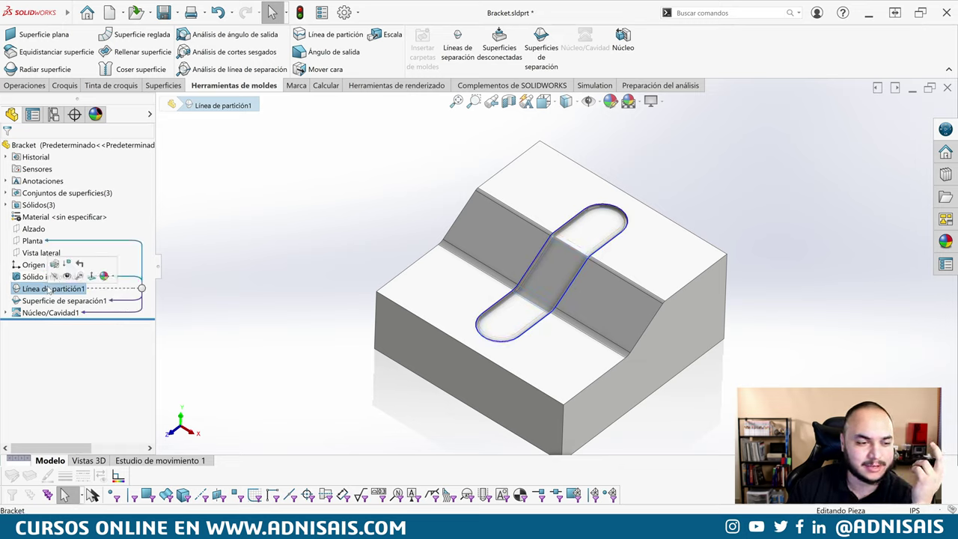
{"action": "left_click", "coordinate": [61, 275]}
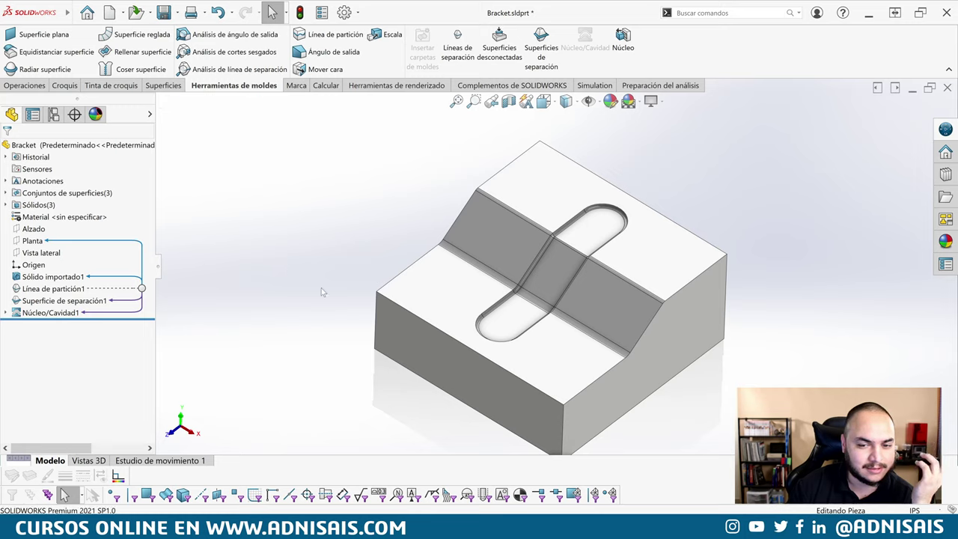
{"action": "mouse_move", "coordinate": [648, 274]}
{"action": "middle_mouse_down"}
{"action": "mouse_move", "coordinate": [648, 230]}
{"action": "mouse_move", "coordinate": [643, 284]}
{"action": "middle_mouse_up"}
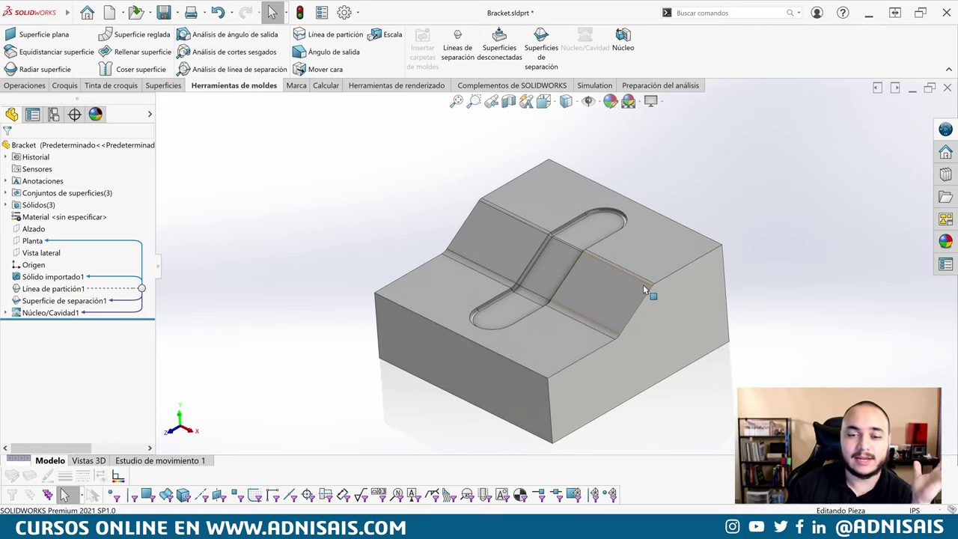
{"action": "key", "text": "f"}
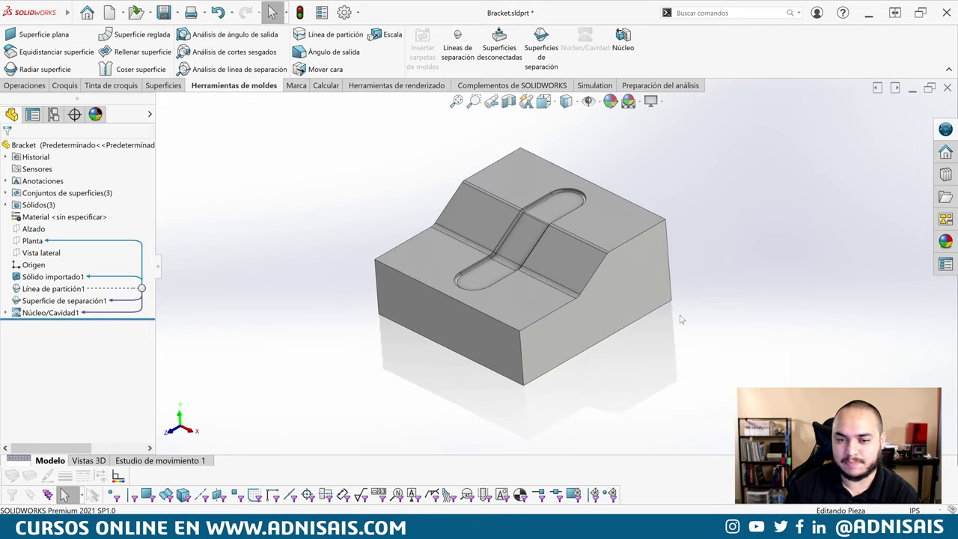
Open Editar material and choose Acero inoxidable fundido from the steel list.
{"action": "right_click", "coordinate": [44, 217]}
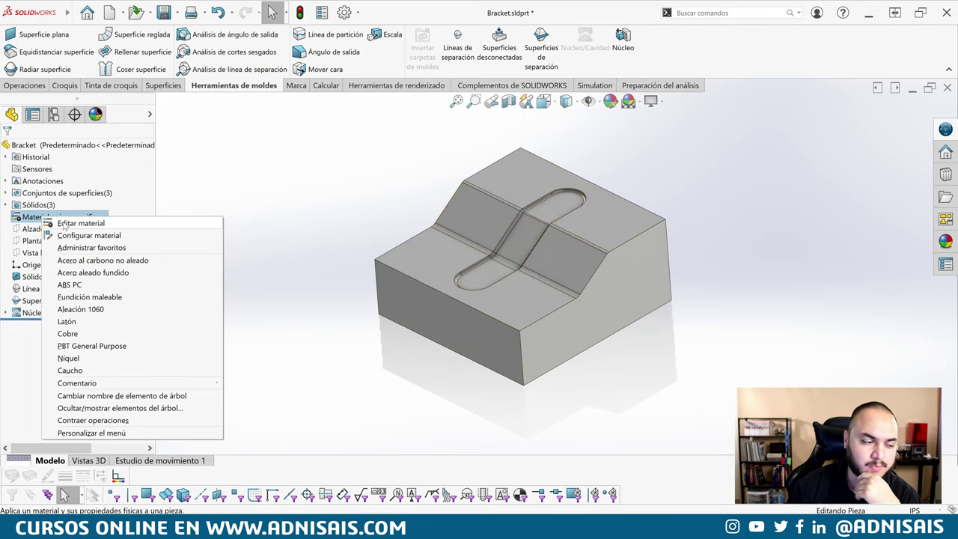
{"action": "left_click", "coordinate": [64, 223]}
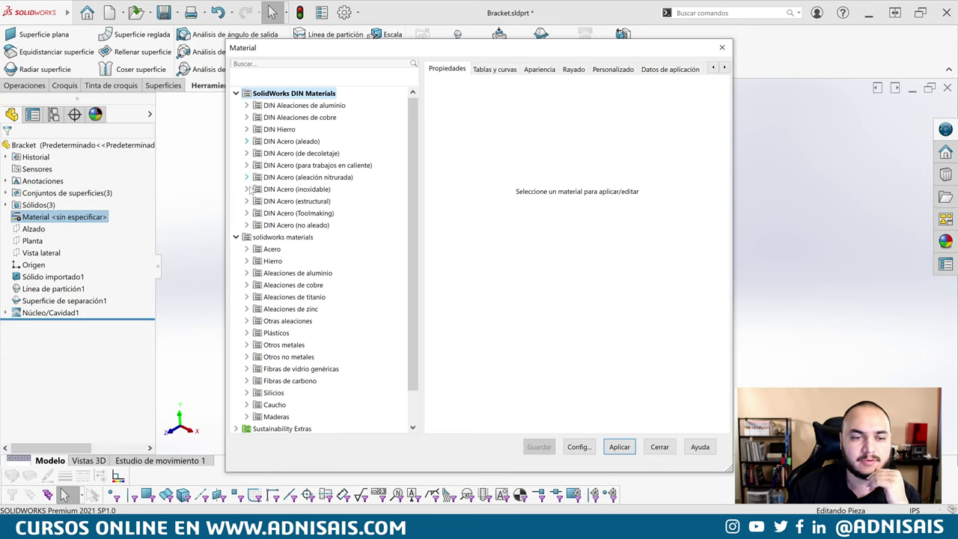
{"action": "left_click", "coordinate": [247, 249]}
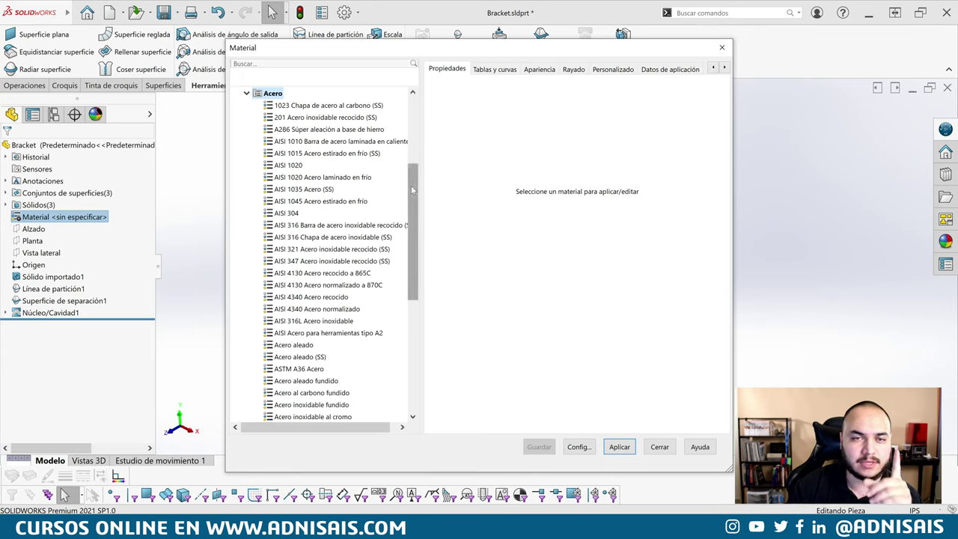
{"action": "left_click_drag", "start_coordinate": [412, 190], "coordinate": [412, 214]}
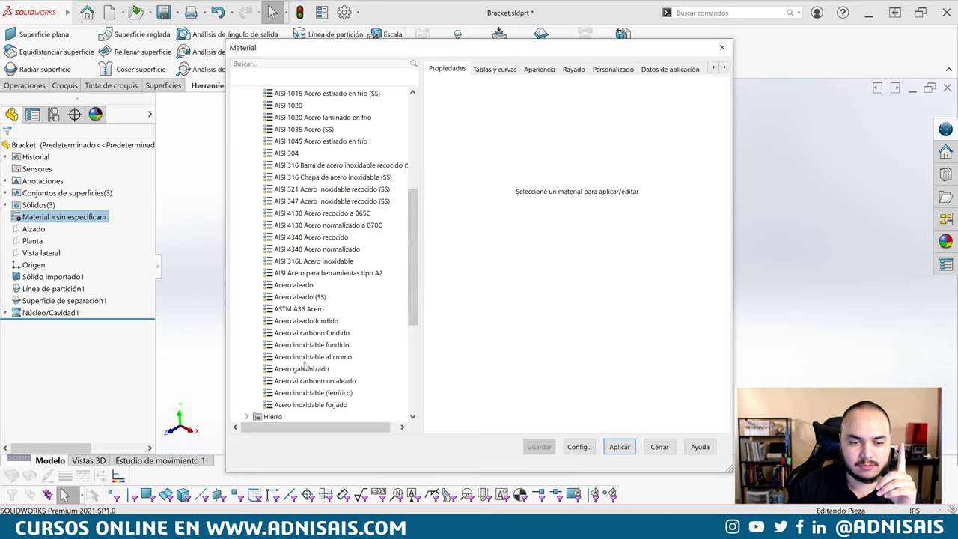
{"action": "left_click", "coordinate": [316, 345]}
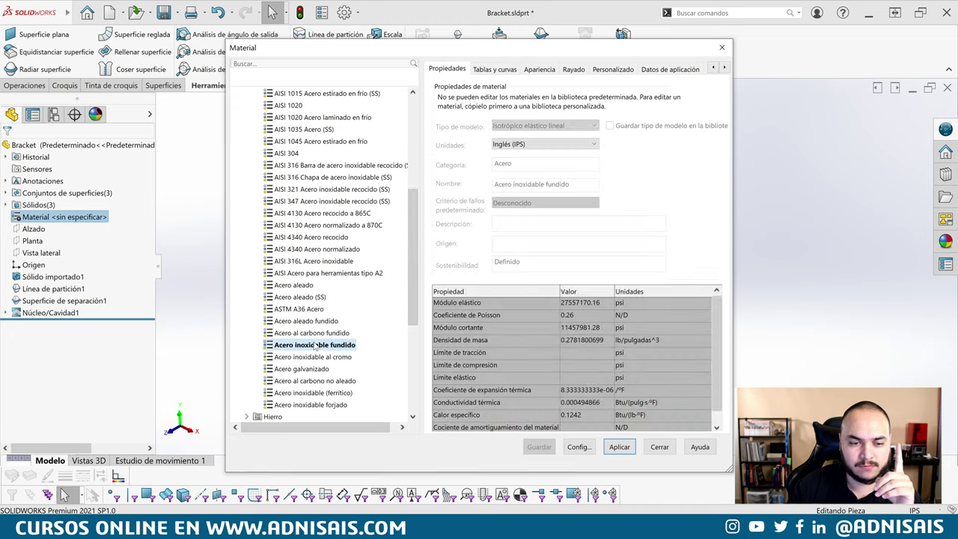
Show properties in Inglés (IPS) units and compare density against the exam's .27818 lb/in^3.
{"action": "left_click", "coordinate": [545, 147]}
{"action": "left_click", "coordinate": [546, 148]}
{"action": "left_click", "coordinate": [533, 146]}
{"action": "left_click", "coordinate": [531, 154]}
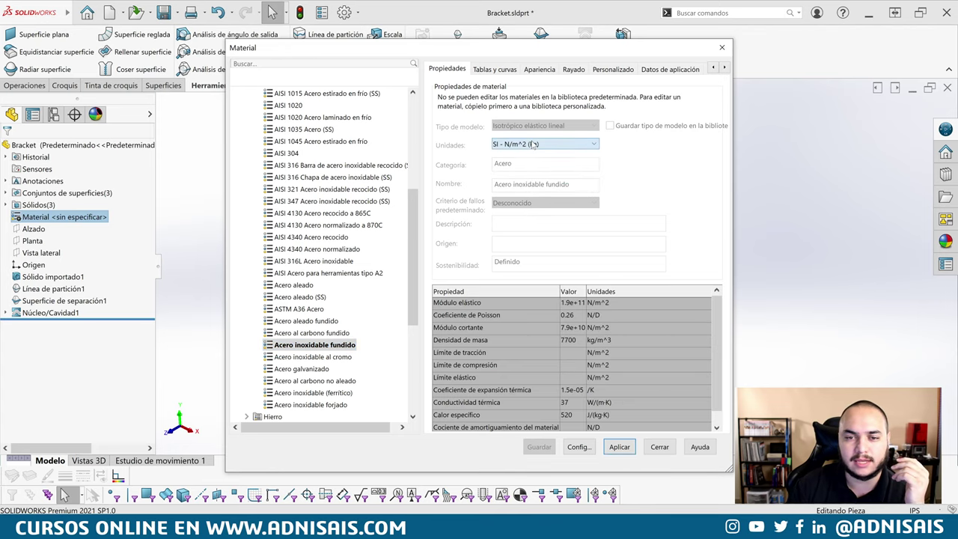
{"action": "left_click", "coordinate": [528, 144]}
{"action": "left_click", "coordinate": [521, 163]}
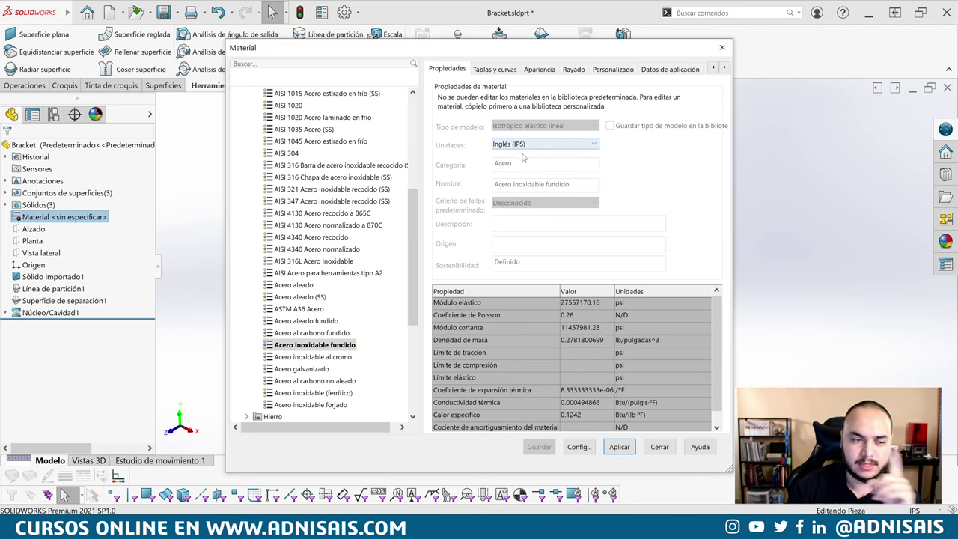
{"action": "key", "text": "alt+Tab"}
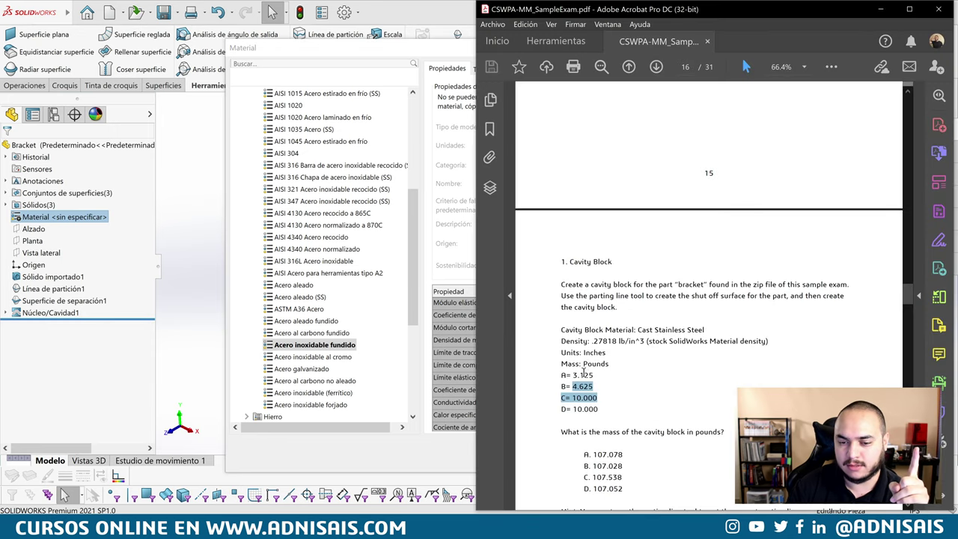
{"action": "left_click_drag", "start_coordinate": [592, 341], "coordinate": [641, 341]}
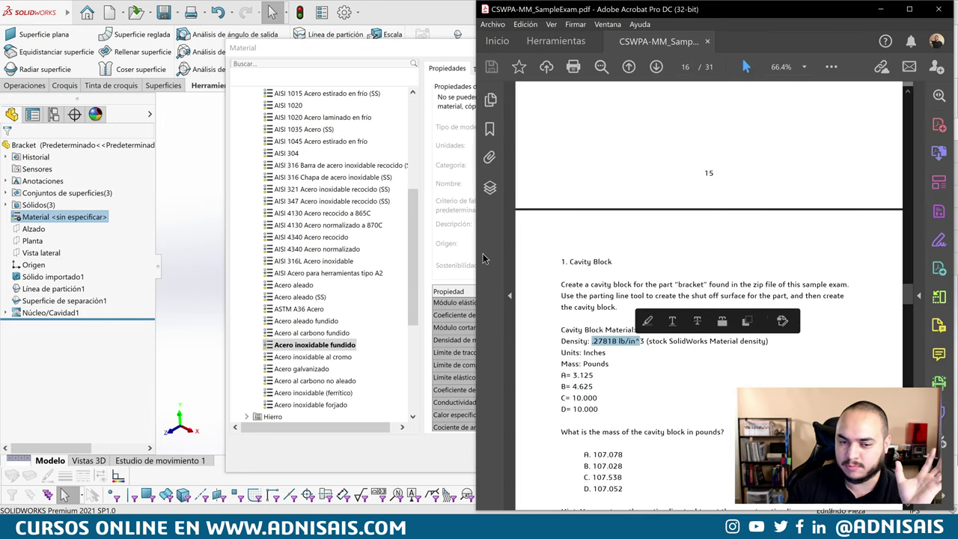
{"action": "left_click", "coordinate": [456, 238]}
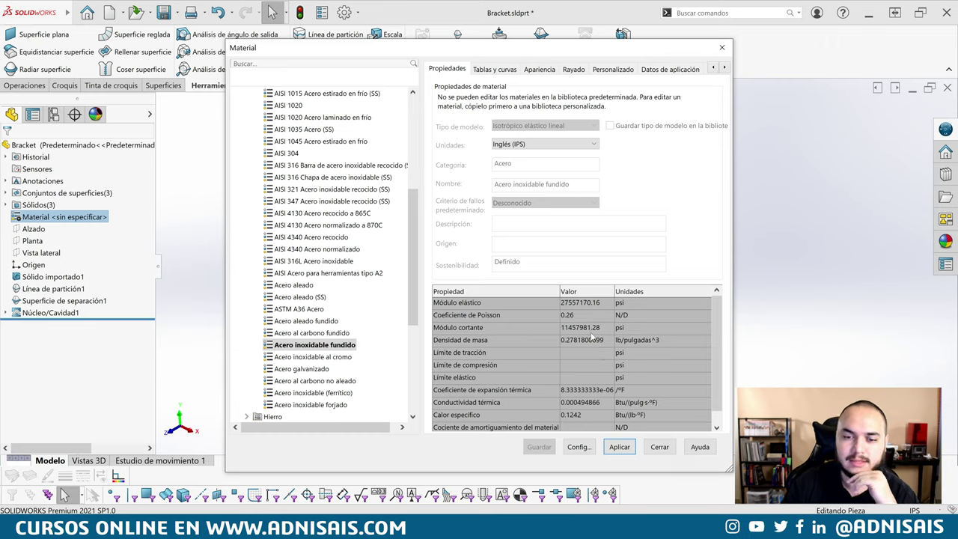
{"action": "key", "text": "alt+Tab"}
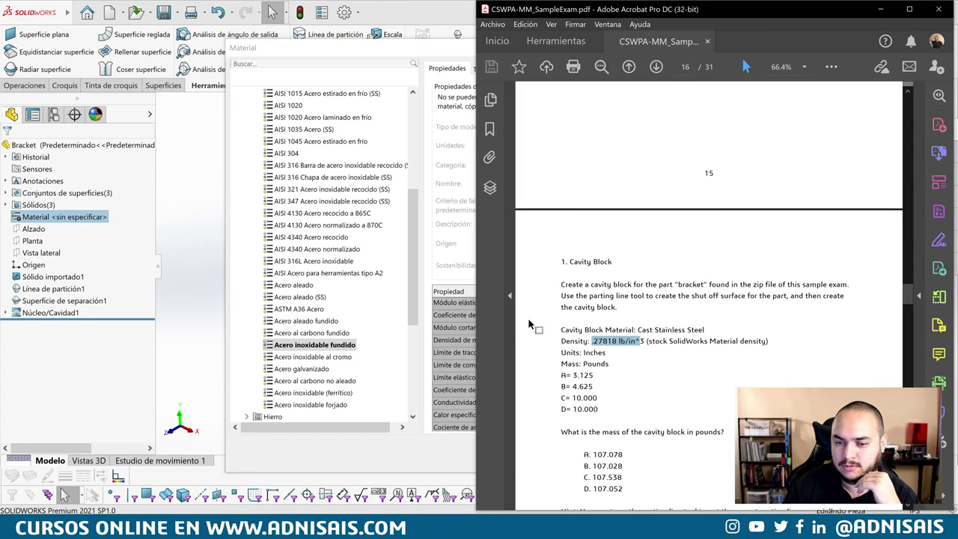
{"action": "key", "text": "alt+Tab"}
Apply the cast stainless steel material, close the editor, and reorient the part.
{"action": "left_click", "coordinate": [619, 447]}
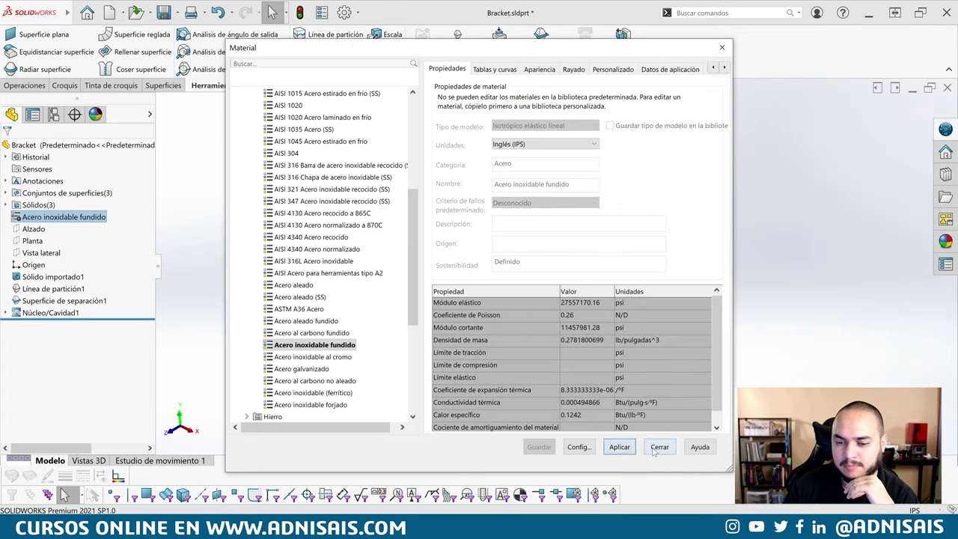
{"action": "left_click", "coordinate": [659, 447]}
{"action": "mouse_move", "coordinate": [438, 185]}
{"action": "middle_mouse_down"}
{"action": "mouse_move", "coordinate": [582, 251]}
{"action": "mouse_move", "coordinate": [539, 374]}
{"action": "middle_mouse_up"}
Measure the cavity block's right and front vertical edges: 4.625 in and 3.125 in.
{"action": "scroll", "coordinate": [546, 351], "scroll_direction": "down", "scroll_amount": 5}
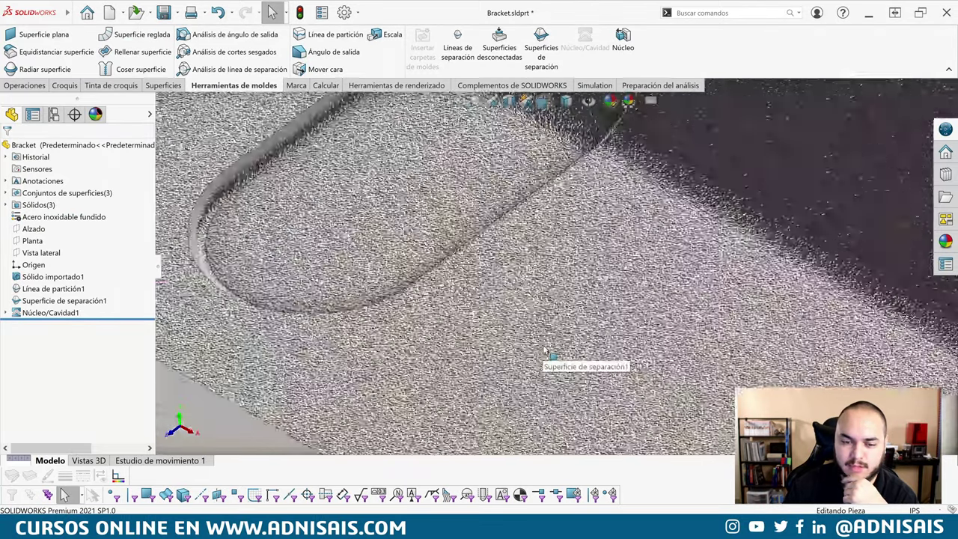
{"action": "scroll", "coordinate": [545, 337], "scroll_direction": "down", "scroll_amount": 3}
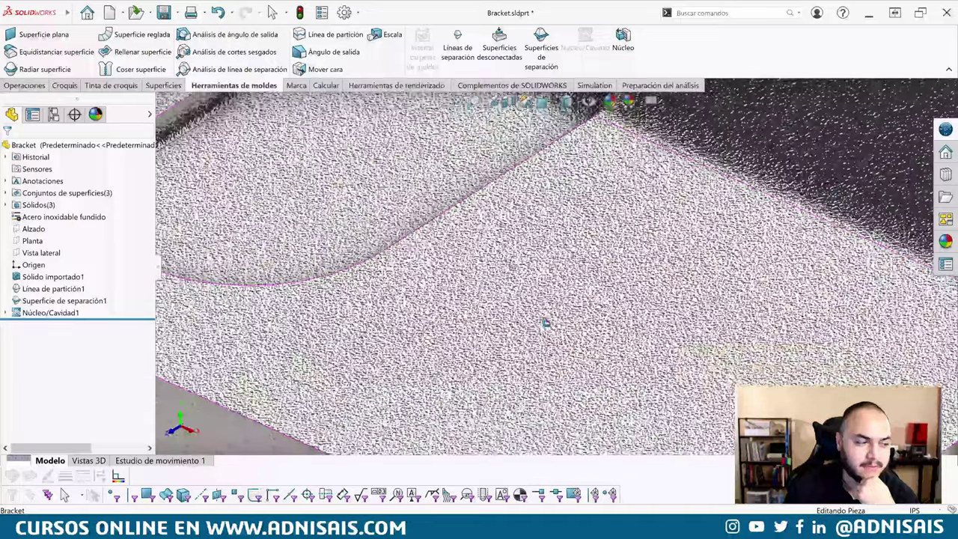
{"action": "scroll", "coordinate": [545, 323], "scroll_direction": "up", "scroll_amount": 5}
{"action": "scroll", "coordinate": [674, 179], "scroll_direction": "up", "scroll_amount": 4}
{"action": "scroll", "coordinate": [507, 309], "scroll_direction": "down", "scroll_amount": 2}
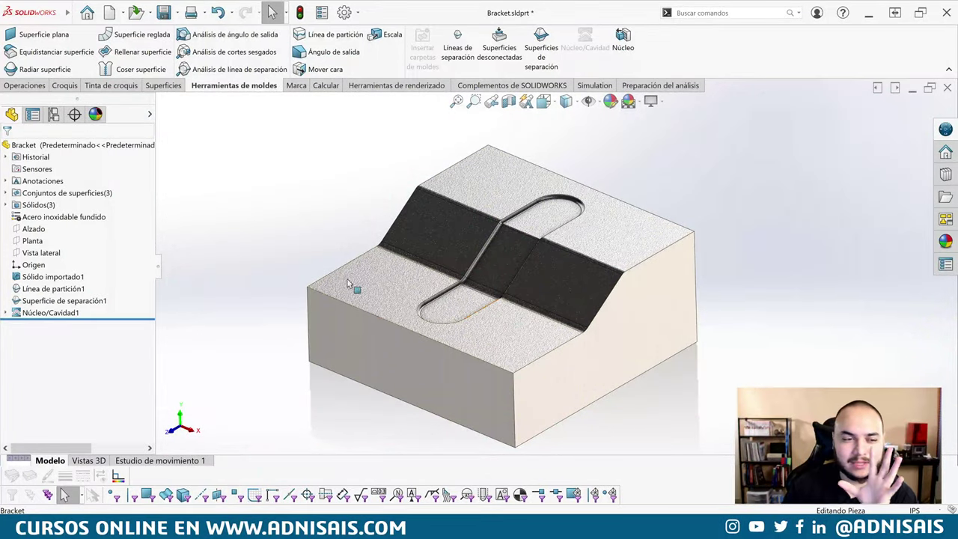
{"action": "left_click", "coordinate": [325, 85]}
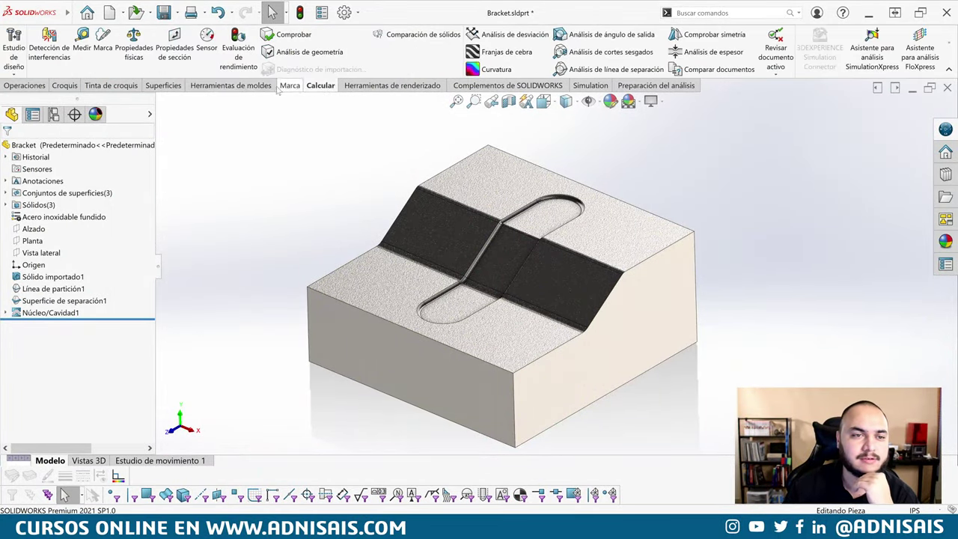
{"action": "left_click", "coordinate": [696, 263]}
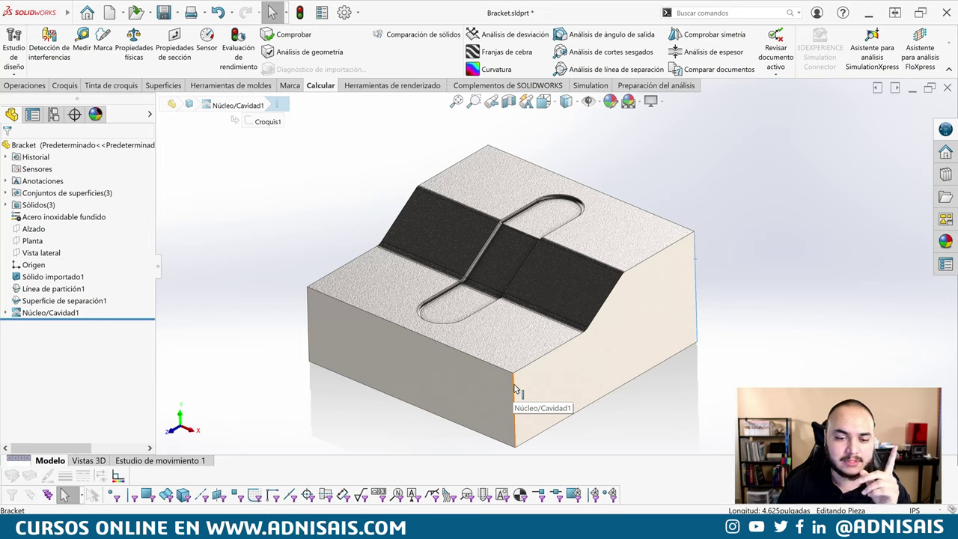
{"action": "left_click", "coordinate": [515, 387]}
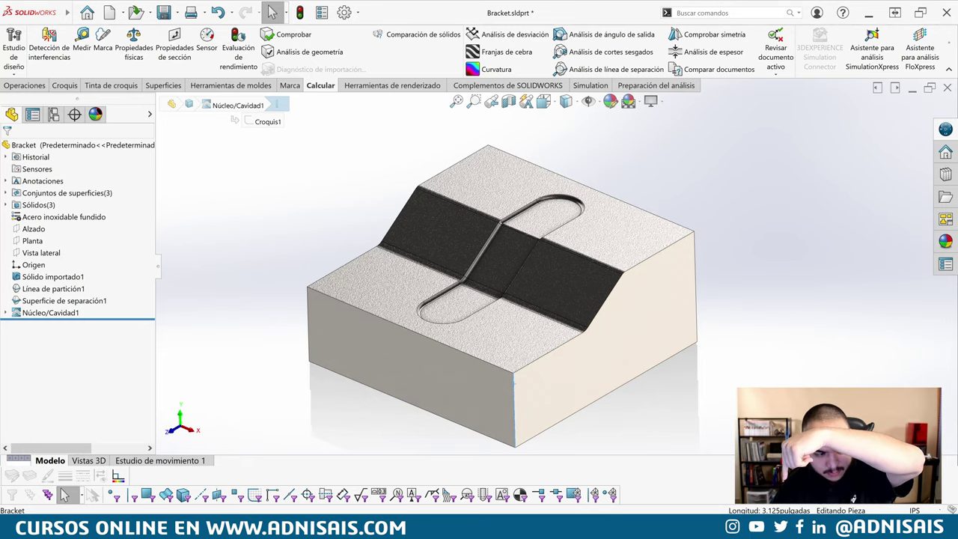
{"action": "key", "text": "alt+Tab"}
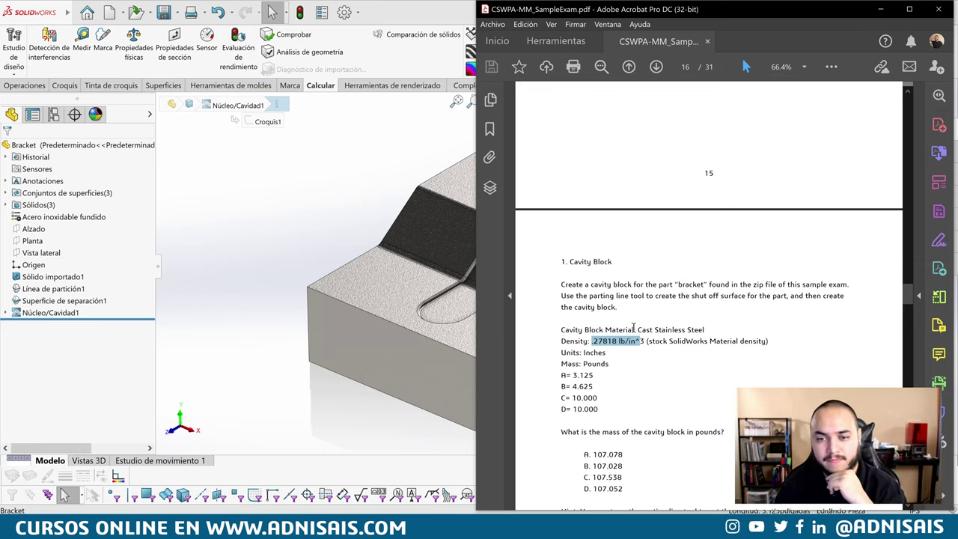
{"action": "scroll", "coordinate": [641, 314], "scroll_direction": "up", "scroll_amount": 2}
{"action": "scroll", "coordinate": [640, 309], "scroll_direction": "up", "scroll_amount": 2}
{"action": "scroll", "coordinate": [640, 309], "scroll_direction": "up", "scroll_amount": 2}
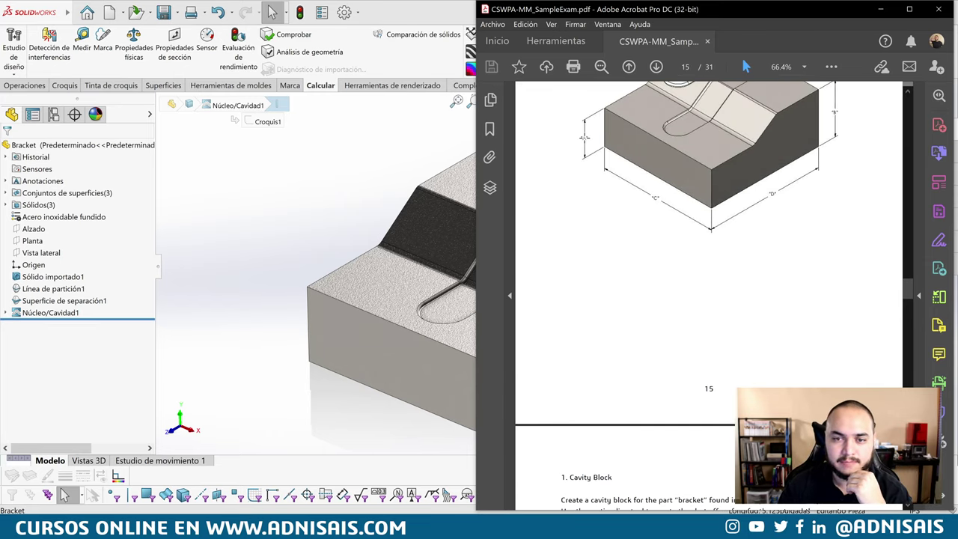
{"action": "scroll", "coordinate": [599, 194], "scroll_direction": "down", "scroll_amount": 2}
{"action": "scroll", "coordinate": [599, 300], "scroll_direction": "down", "scroll_amount": 3}
{"action": "scroll", "coordinate": [576, 374], "scroll_direction": "down", "scroll_amount": 1}
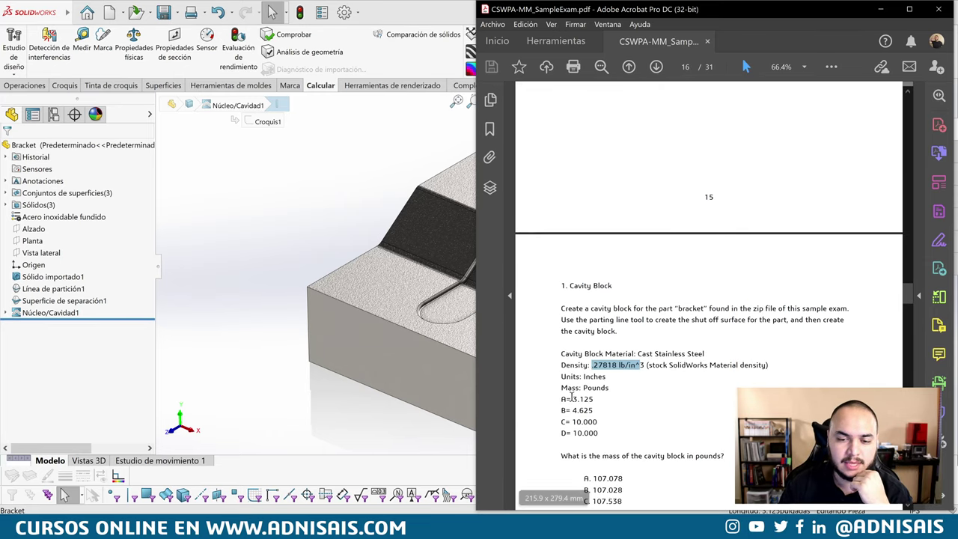
{"action": "left_click_drag", "start_coordinate": [571, 398], "coordinate": [597, 399]}
{"action": "left_click", "coordinate": [611, 404]}
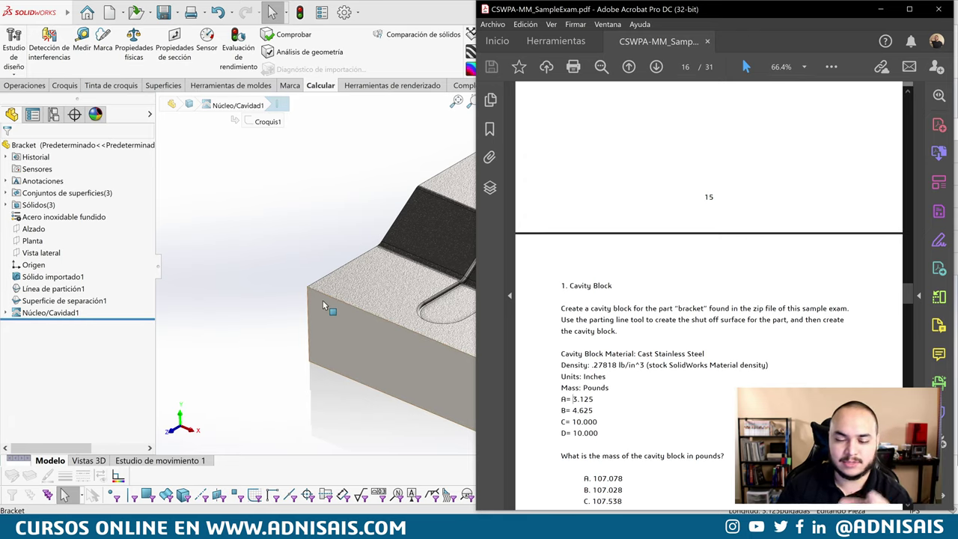
{"action": "left_click", "coordinate": [302, 222]}
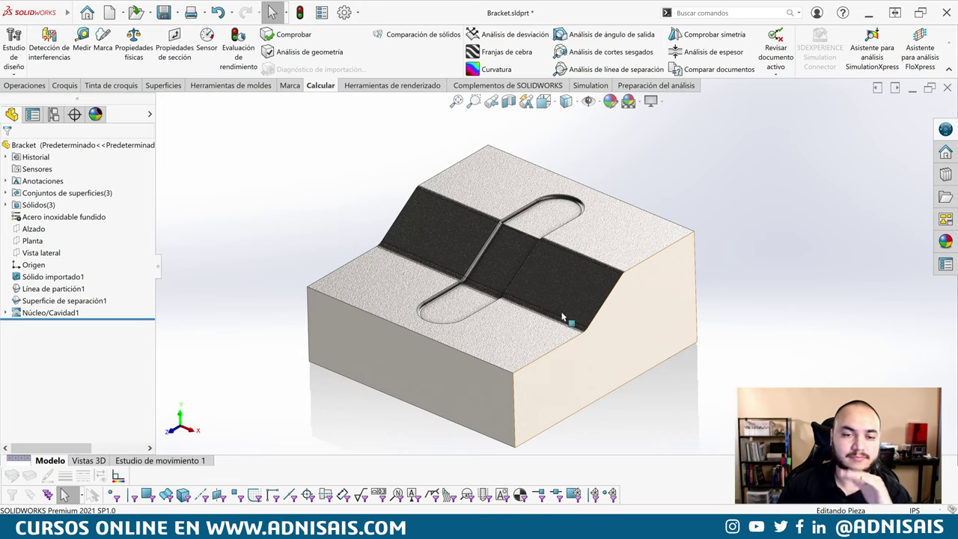
Compute mass properties for the Núcleo/Cavidad1 body alone (107.08 lb, 384.92 in³) and bring up the display options.
{"action": "left_click", "coordinate": [134, 54]}
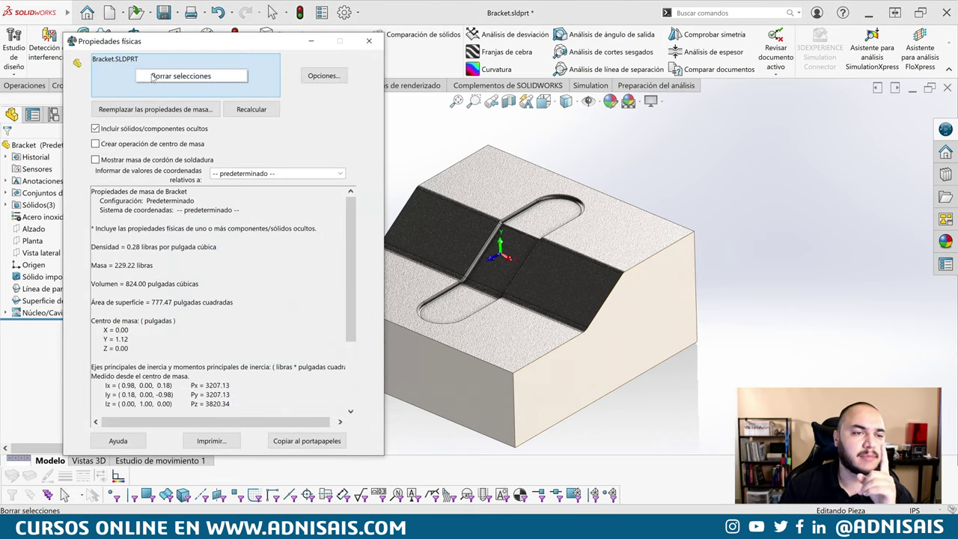
{"action": "left_click", "coordinate": [152, 77]}
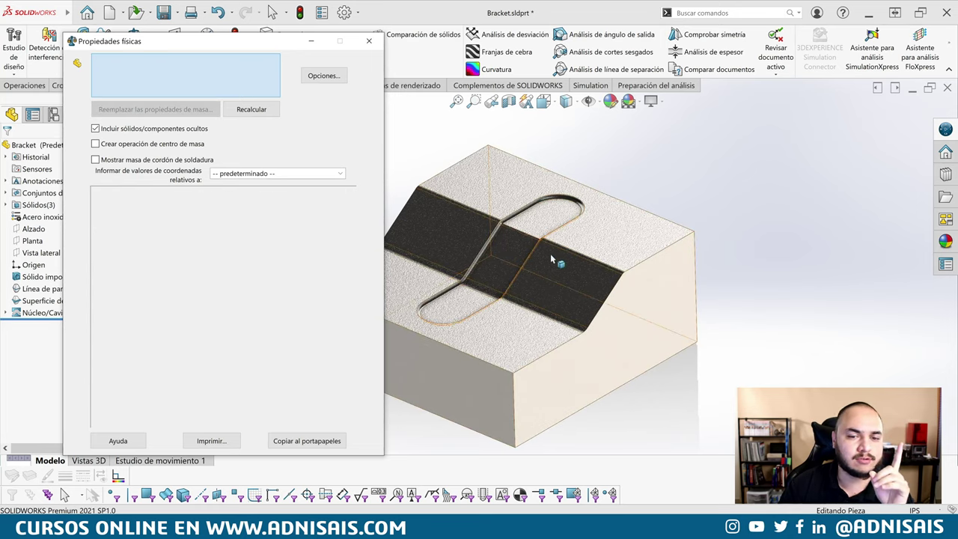
{"action": "left_click", "coordinate": [524, 254]}
{"action": "left_click", "coordinate": [252, 109]}
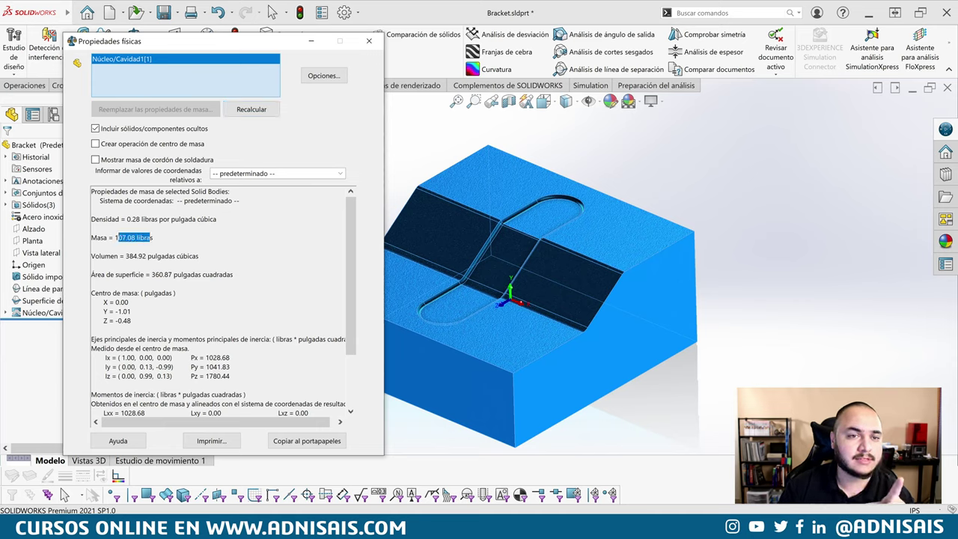
{"action": "left_click", "coordinate": [91, 247]}
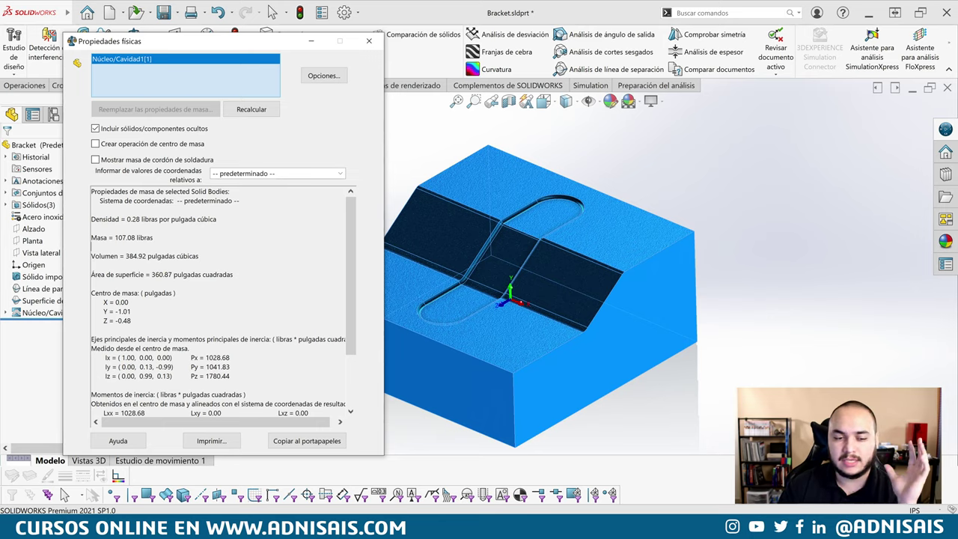
{"action": "left_click", "coordinate": [324, 75]}
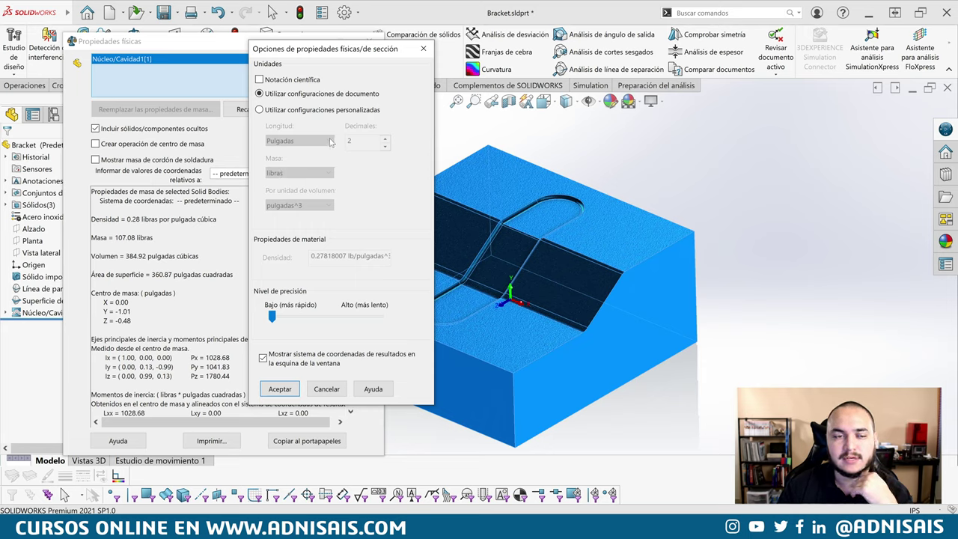
Use custom mass-property settings in inches with 4 decimals, giving 107.0779 lb.
{"action": "left_click", "coordinate": [283, 112]}
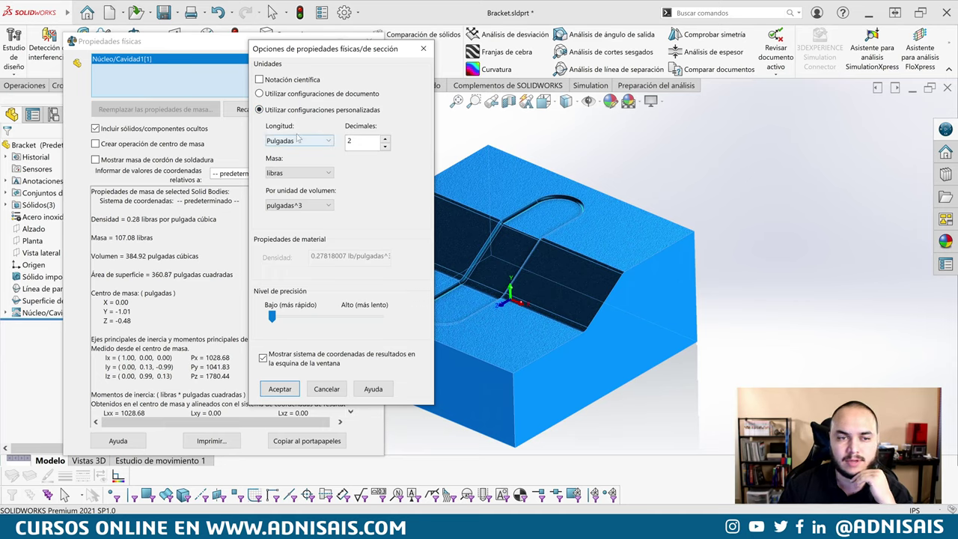
{"action": "left_click", "coordinate": [301, 140]}
{"action": "left_click", "coordinate": [292, 160]}
{"action": "left_click", "coordinate": [298, 140]}
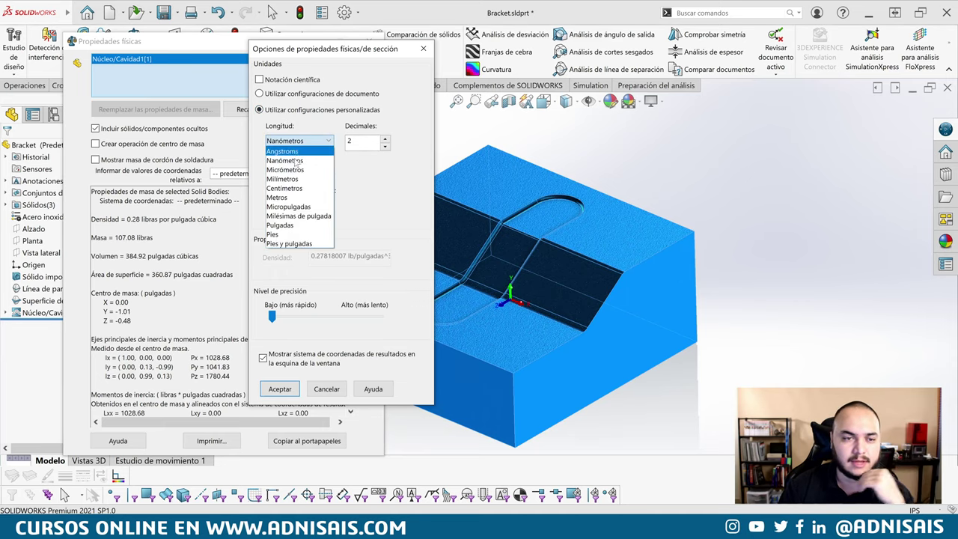
{"action": "left_click", "coordinate": [283, 225]}
{"action": "type", "text": "4"}
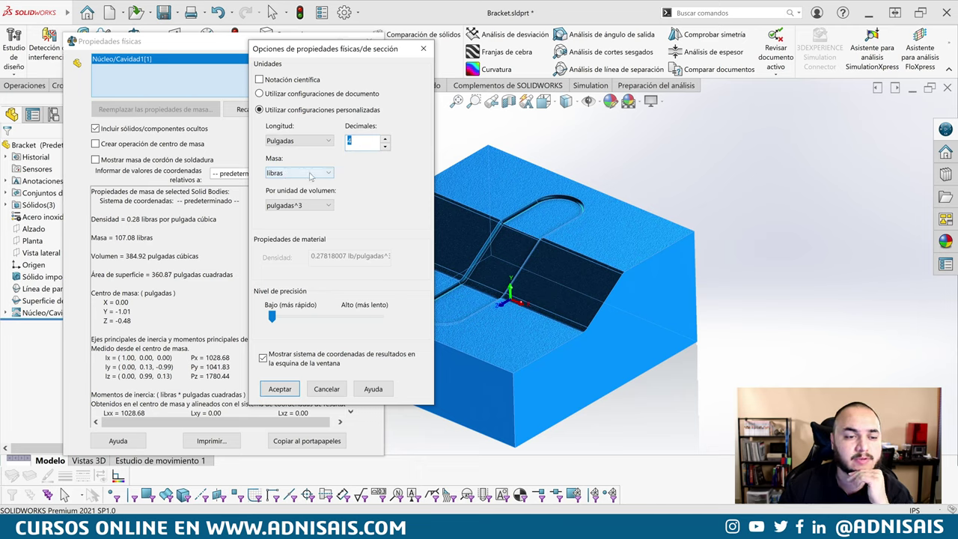
{"action": "left_click", "coordinate": [280, 390]}
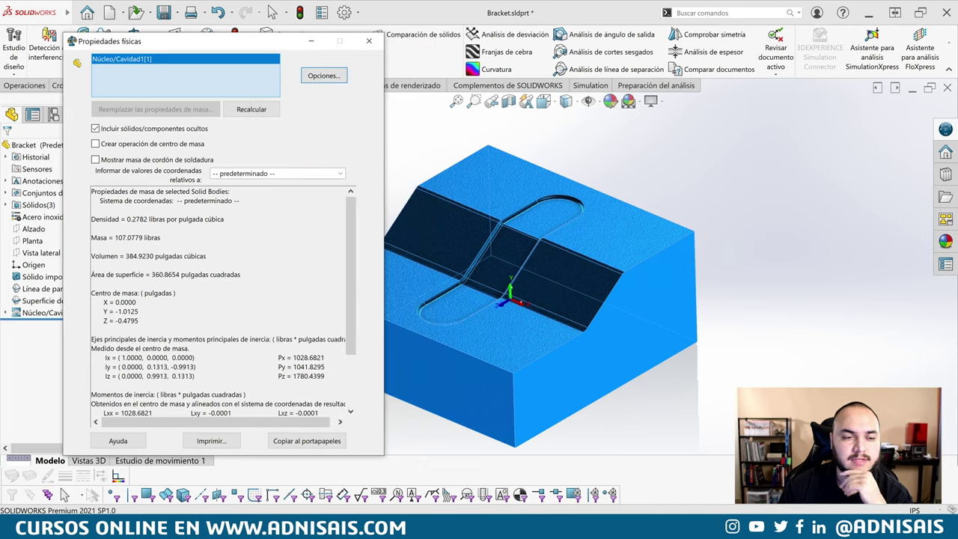
Select the 107.0779 mass value and view the exam's Cavity Block answer choices.
{"action": "left_click_drag", "start_coordinate": [126, 237], "coordinate": [161, 238]}
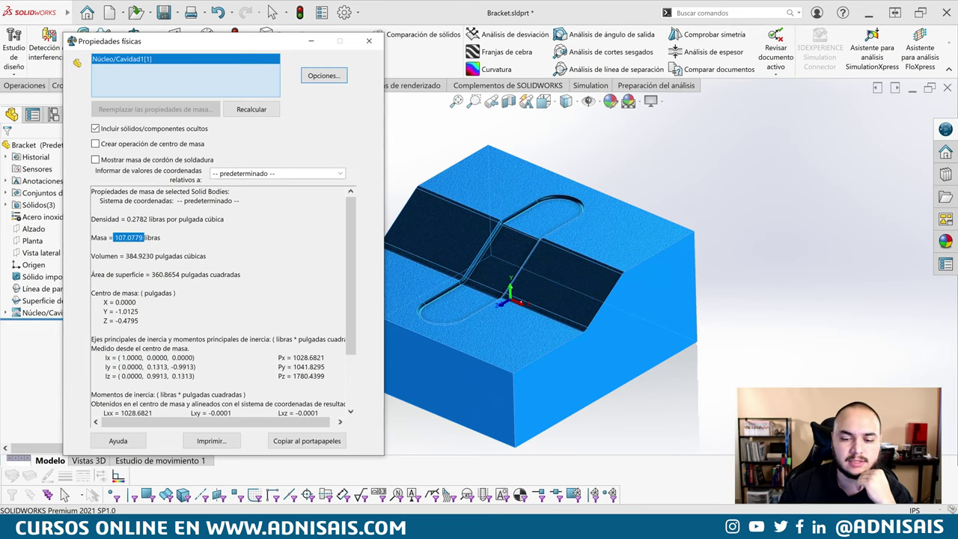
{"action": "key", "text": "alt+Tab"}
{"action": "scroll", "coordinate": [597, 310], "scroll_direction": "down", "scroll_amount": 3}
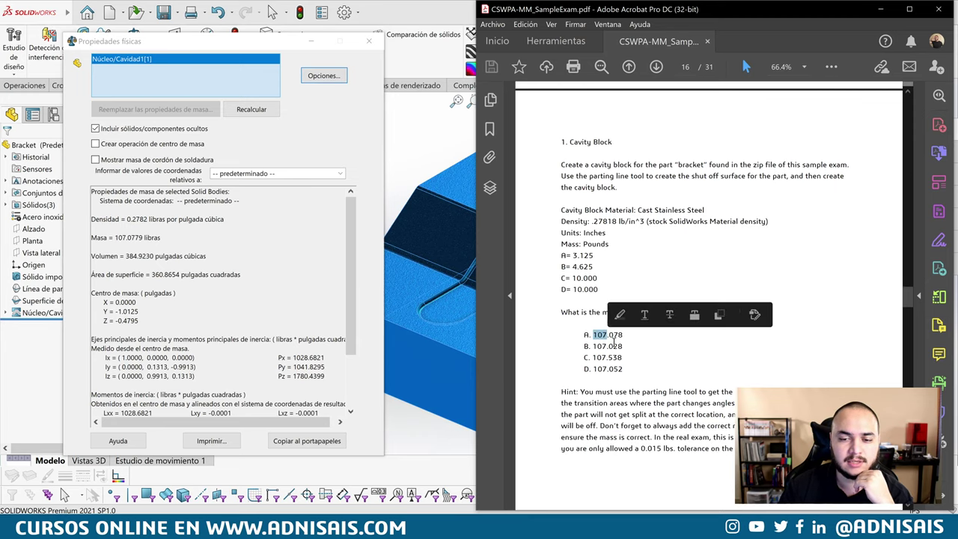
Compare the 107.0779 lb mass with the Cavity Block question, matching answer A. 107.078.
{"action": "left_click", "coordinate": [616, 339]}
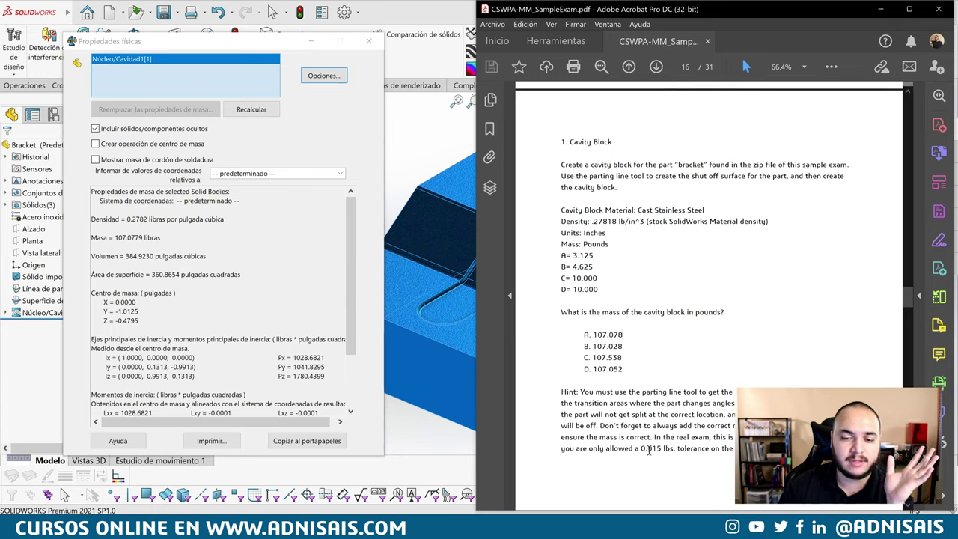
{"action": "left_click_drag", "start_coordinate": [561, 142], "coordinate": [624, 335]}
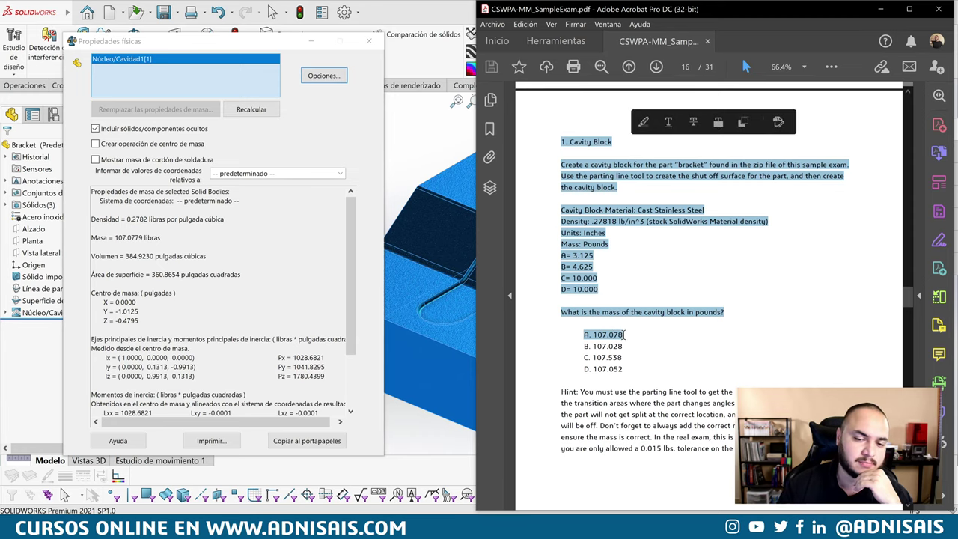
{"action": "left_click", "coordinate": [614, 335]}
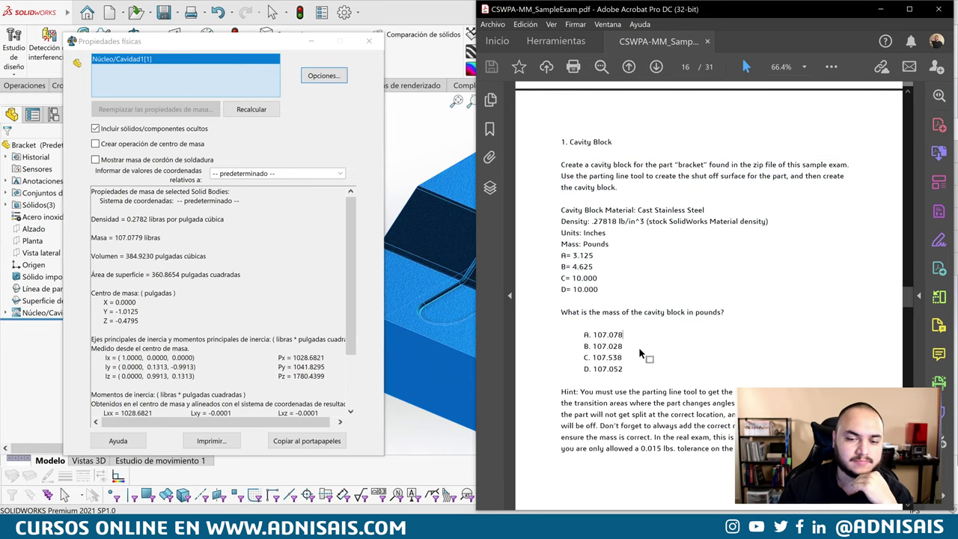
{"action": "double_click", "coordinate": [127, 237]}
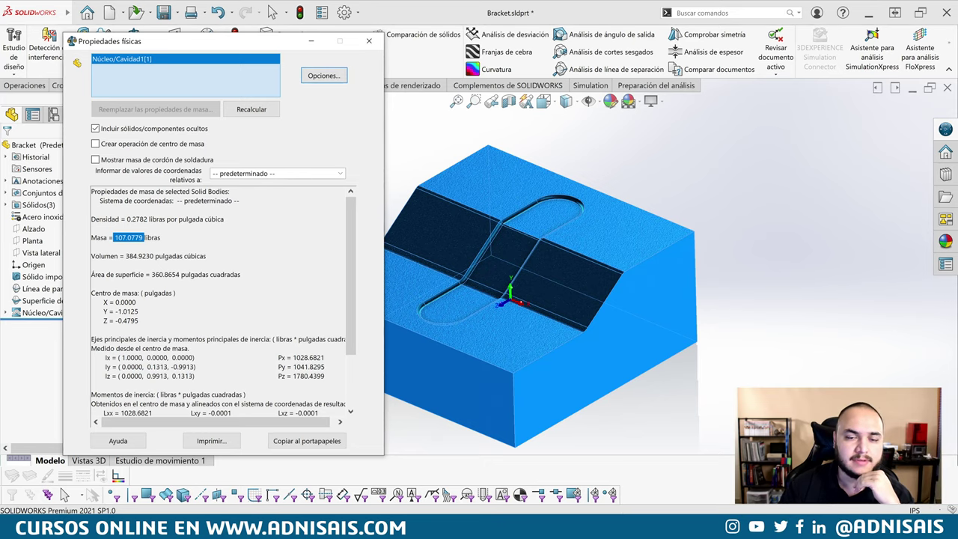
{"action": "key", "text": "alt+Tab"}
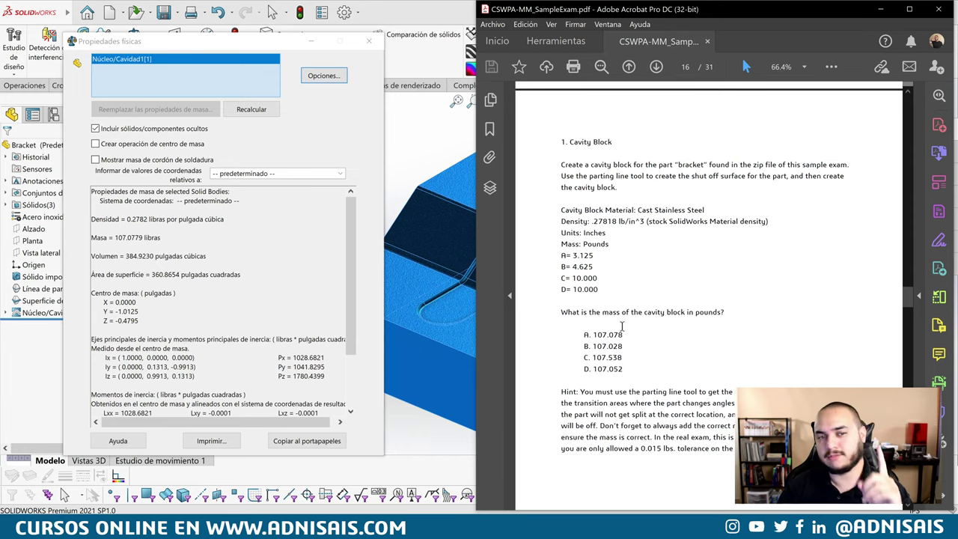
Close the mass properties results in SOLIDWORKS and return to the exam PDF.
{"action": "left_click", "coordinate": [369, 41]}
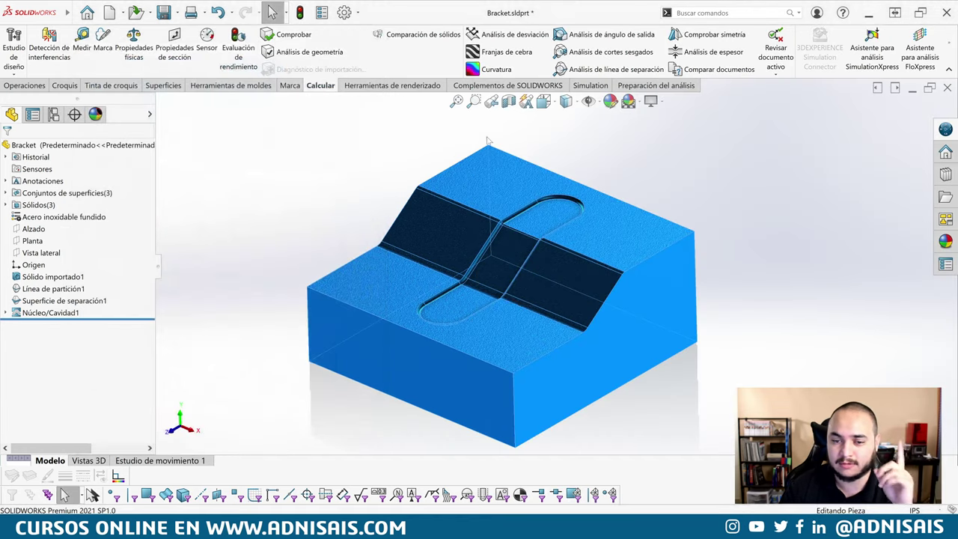
{"action": "key", "text": "alt+Tab"}
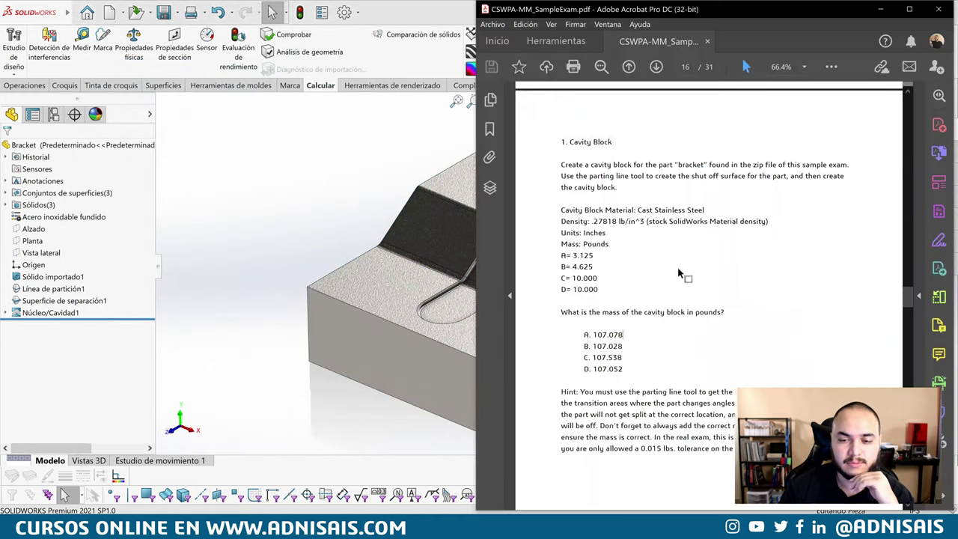
{"action": "scroll", "coordinate": [685, 276], "scroll_direction": "down", "scroll_amount": 3}
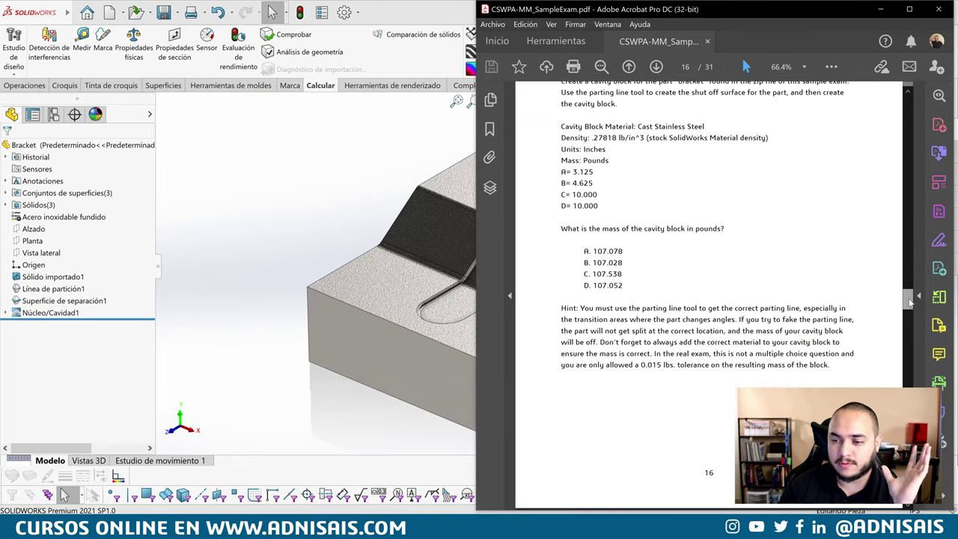
Scroll to page 26 and trust the exam PDF just this once for 3D content.
{"action": "left_click_drag", "start_coordinate": [919, 299], "coordinate": [919, 381]}
{"action": "scroll", "coordinate": [709, 300], "scroll_direction": "down", "scroll_amount": 10}
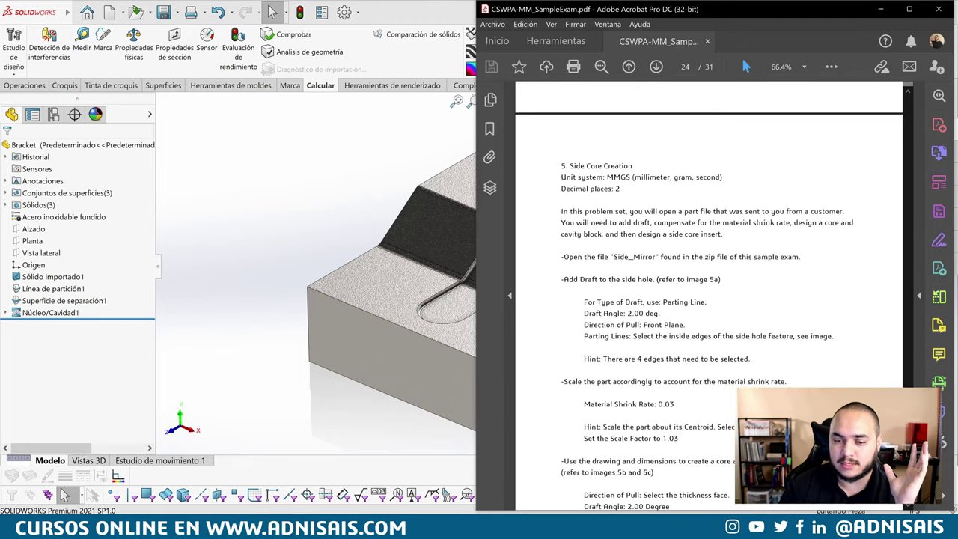
{"action": "scroll", "coordinate": [710, 300], "scroll_direction": "down", "scroll_amount": 10}
{"action": "scroll", "coordinate": [710, 300], "scroll_direction": "down", "scroll_amount": 5}
{"action": "scroll", "coordinate": [710, 299], "scroll_direction": "down", "scroll_amount": 2, "text": "ctrl"}
{"action": "scroll", "coordinate": [591, 256], "scroll_direction": "down", "scroll_amount": 8}
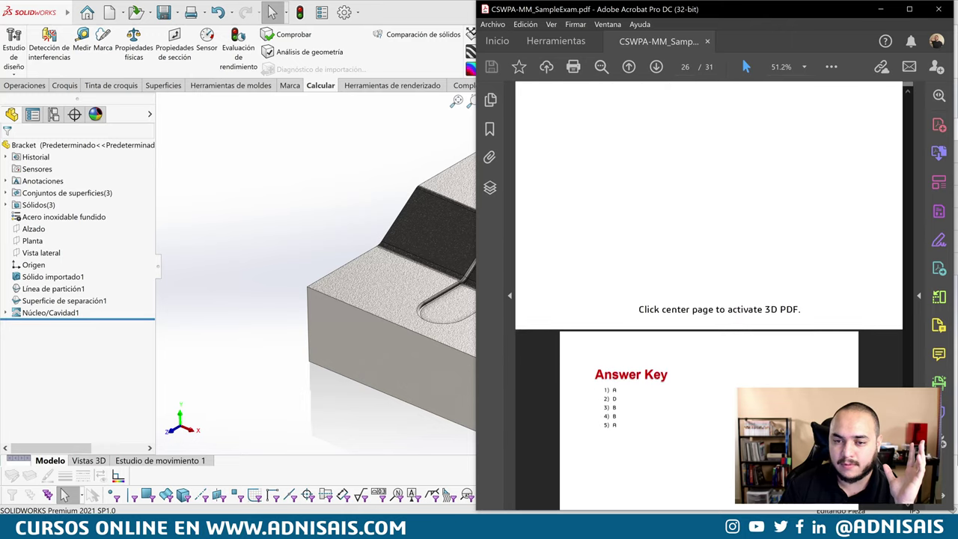
{"action": "scroll", "coordinate": [591, 256], "scroll_direction": "down", "scroll_amount": 2}
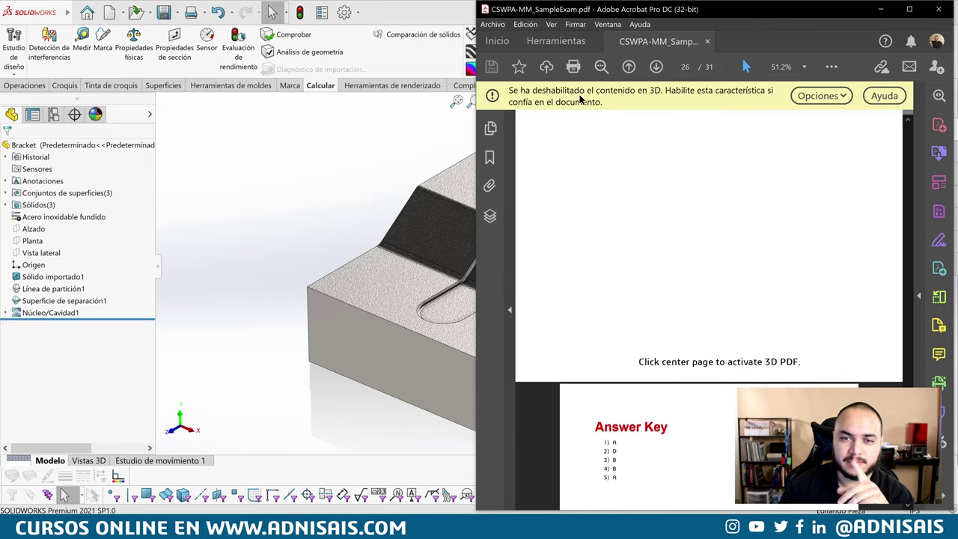
{"action": "left_click", "coordinate": [830, 100]}
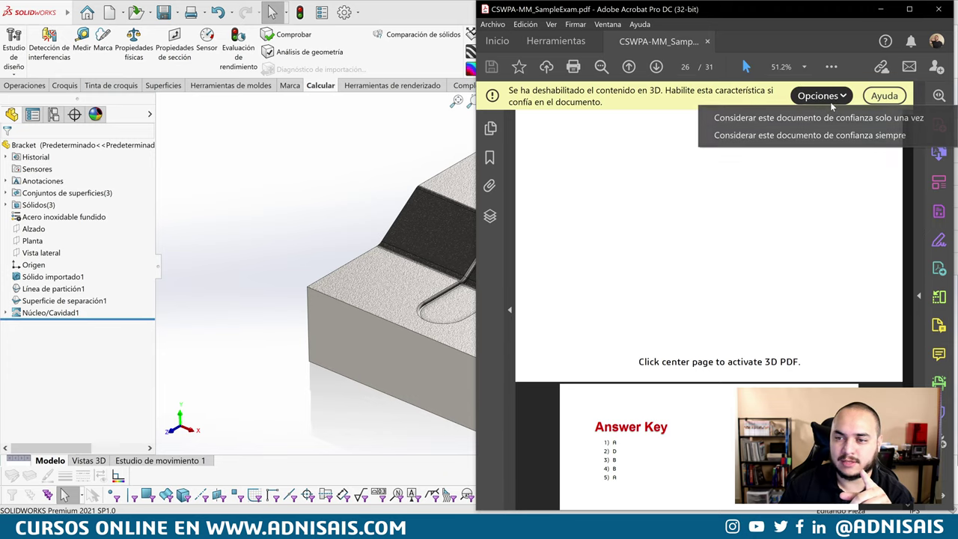
{"action": "left_click", "coordinate": [796, 118]}
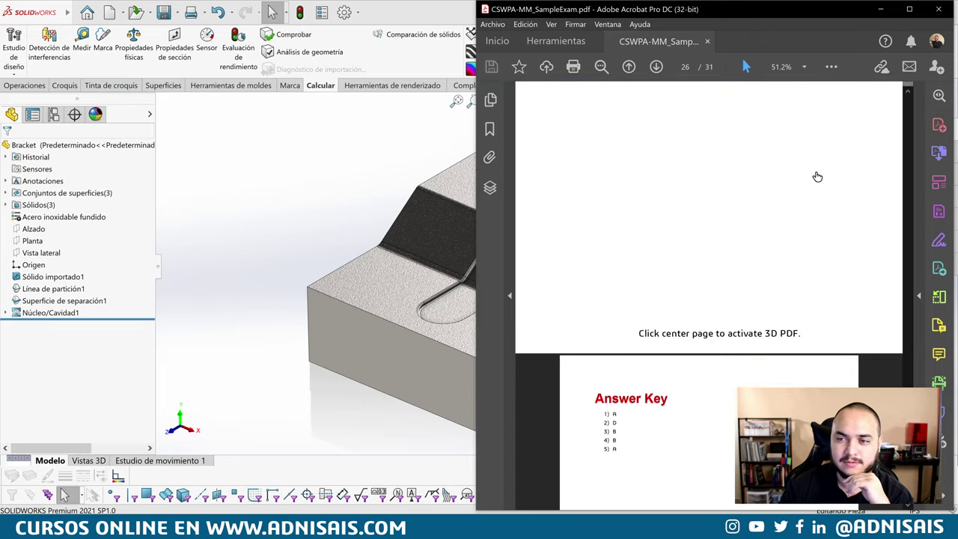
Activate and rotate the 3D mold model, then return to page 17's Question 2.
{"action": "scroll", "coordinate": [743, 373], "scroll_direction": "up", "scroll_amount": 1}
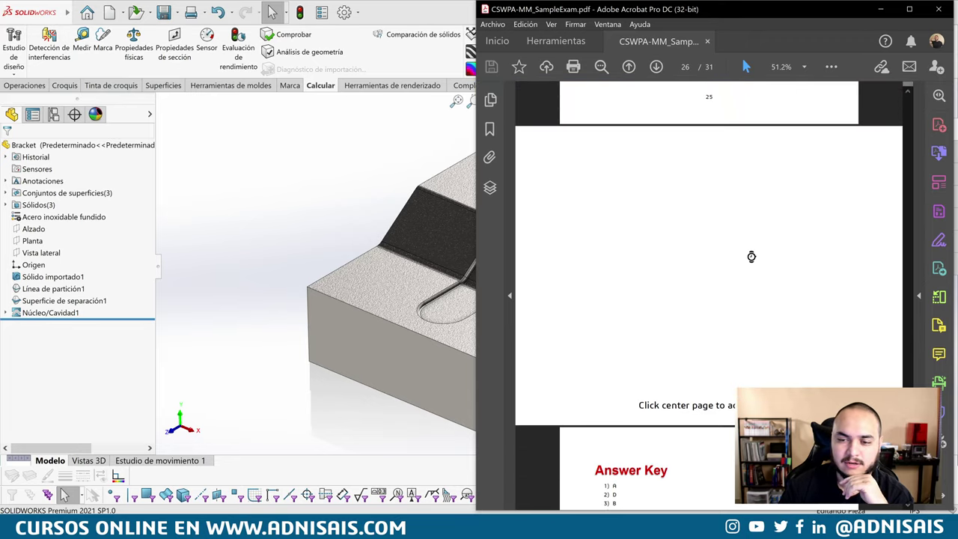
{"action": "left_click", "coordinate": [719, 266]}
{"action": "mouse_move", "coordinate": [733, 275]}
{"action": "left_mouse_down"}
{"action": "mouse_move", "coordinate": [743, 275]}
{"action": "mouse_move", "coordinate": [720, 297]}
{"action": "mouse_move", "coordinate": [830, 187]}
{"action": "mouse_move", "coordinate": [726, 299]}
{"action": "mouse_move", "coordinate": [707, 259]}
{"action": "mouse_move", "coordinate": [744, 226]}
{"action": "mouse_move", "coordinate": [711, 270]}
{"action": "mouse_move", "coordinate": [716, 320]}
{"action": "left_mouse_up"}
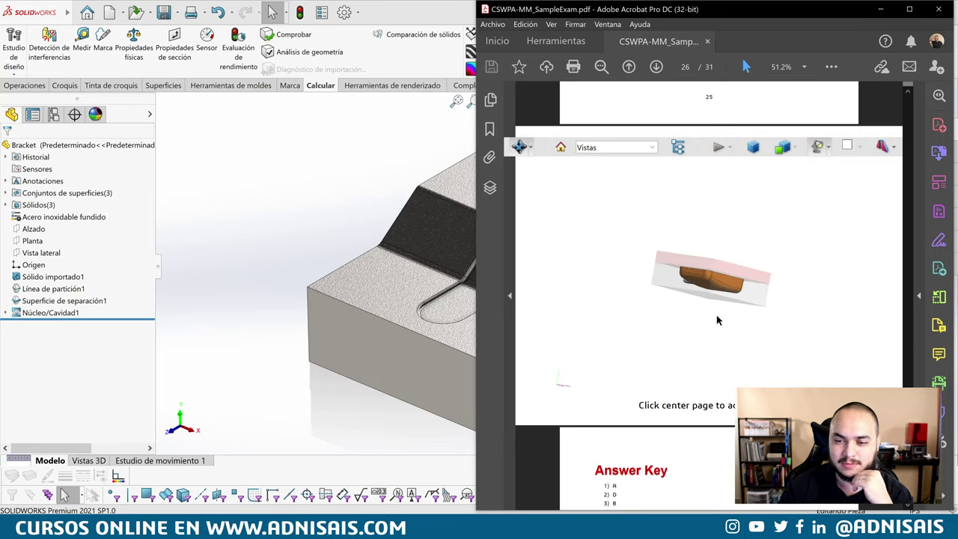
{"action": "left_click_drag", "start_coordinate": [728, 273], "coordinate": [809, 358]}
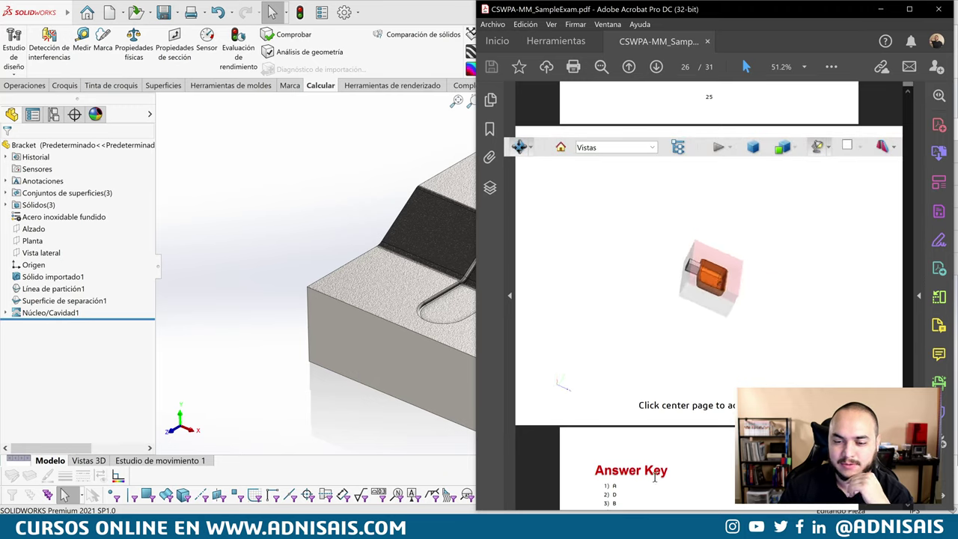
{"action": "scroll", "coordinate": [809, 358], "scroll_direction": "down", "scroll_amount": 1}
{"action": "scroll", "coordinate": [648, 399], "scroll_direction": "down", "scroll_amount": 2}
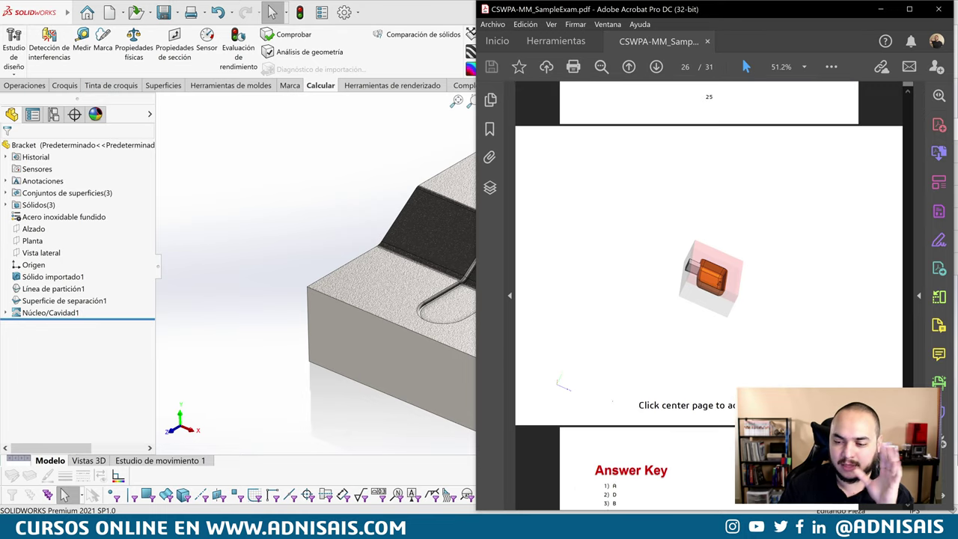
{"action": "left_click_drag", "start_coordinate": [908, 432], "coordinate": [922, 329]}
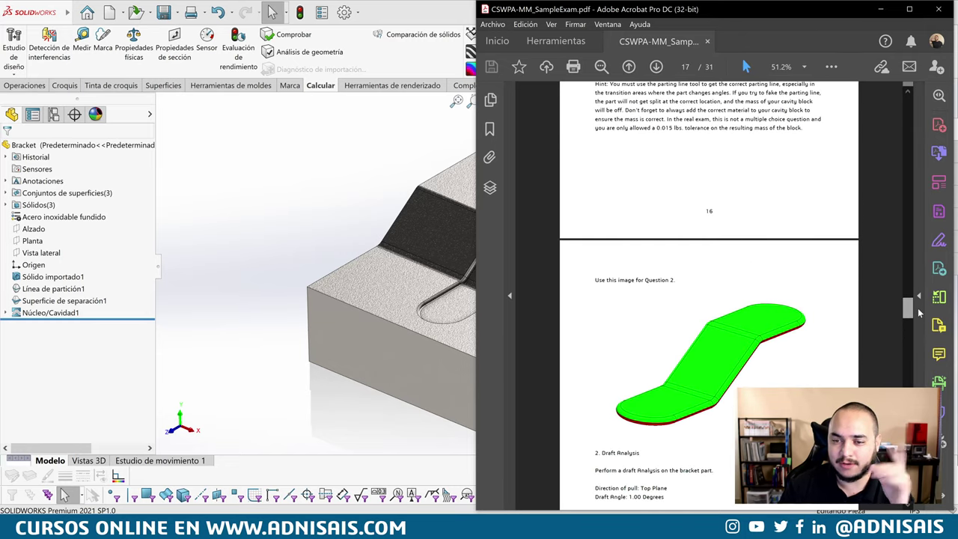
Highlight Question 2's Draft Analysis, Top Plane pull and 1.00 Degrees settings, then return to SOLIDWORKS.
{"action": "mouse_move", "coordinate": [921, 329]}
{"action": "left_mouse_down"}
{"action": "mouse_move", "coordinate": [922, 310]}
{"action": "mouse_move", "coordinate": [925, 321]}
{"action": "left_mouse_up"}
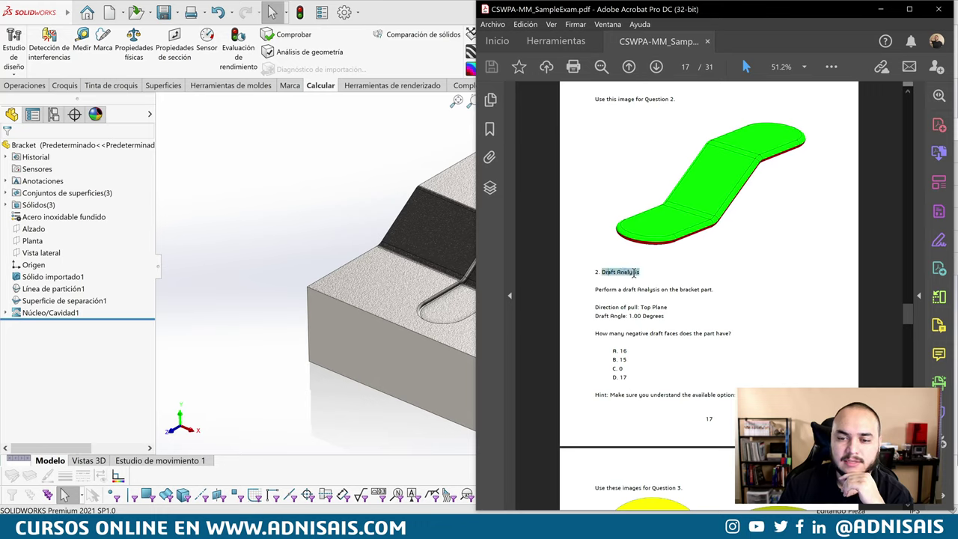
{"action": "left_click", "coordinate": [613, 288]}
{"action": "left_click_drag", "start_coordinate": [623, 289], "coordinate": [660, 291]}
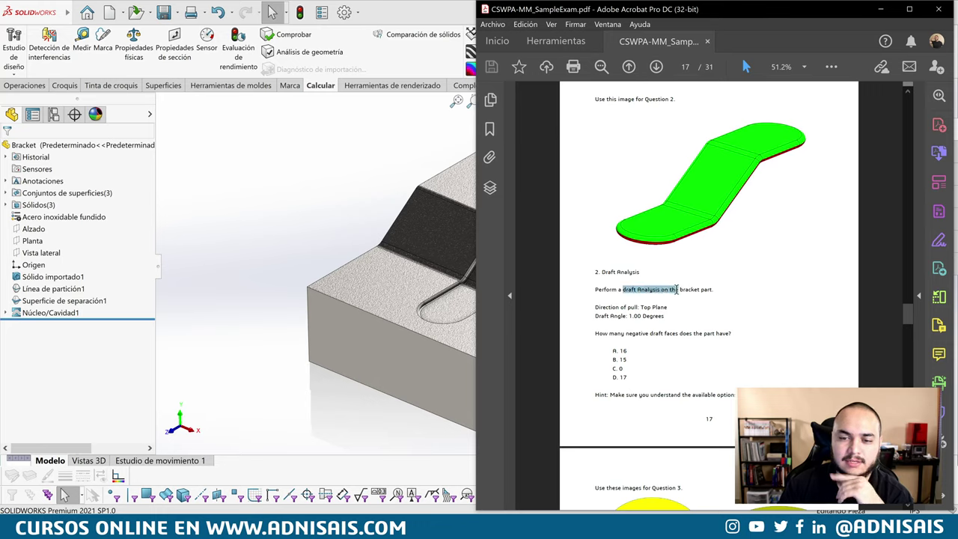
{"action": "left_click", "coordinate": [637, 306]}
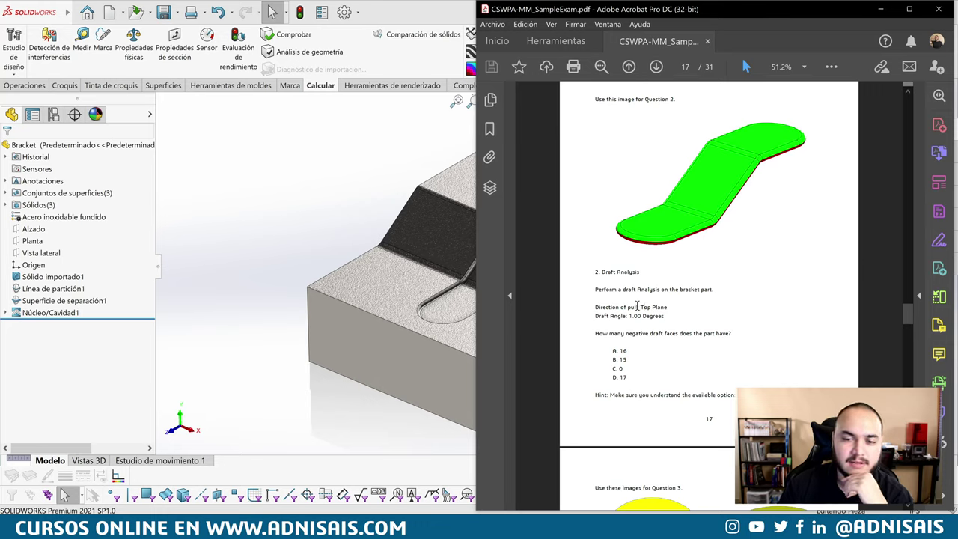
{"action": "left_click_drag", "start_coordinate": [662, 306], "coordinate": [663, 308]}
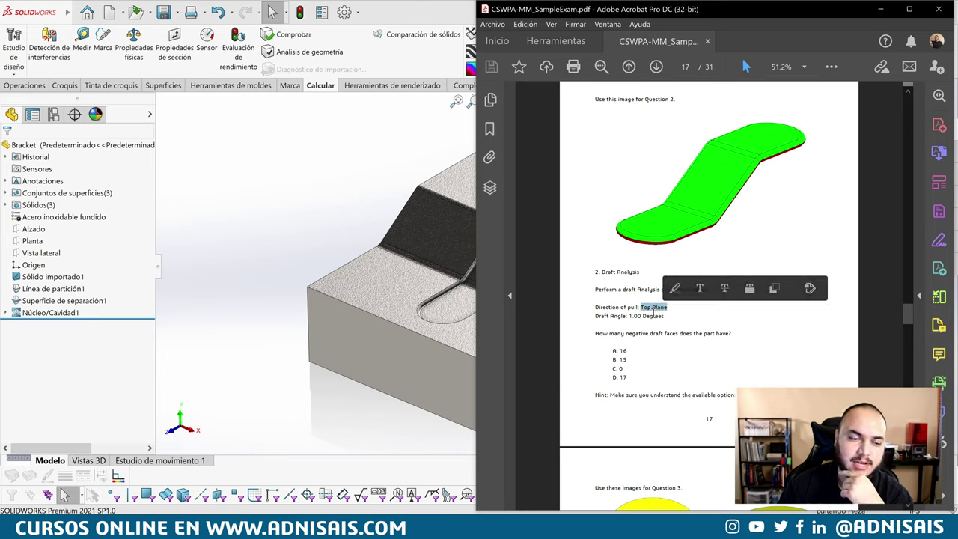
{"action": "left_click_drag", "start_coordinate": [609, 315], "coordinate": [657, 318]}
{"action": "left_click", "coordinate": [648, 332]}
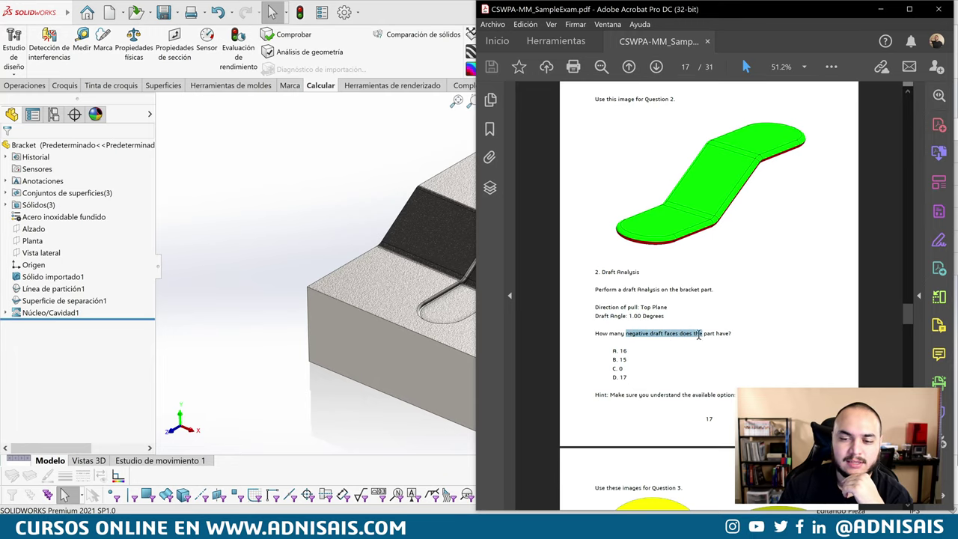
{"action": "left_click_drag", "start_coordinate": [698, 336], "coordinate": [714, 335]}
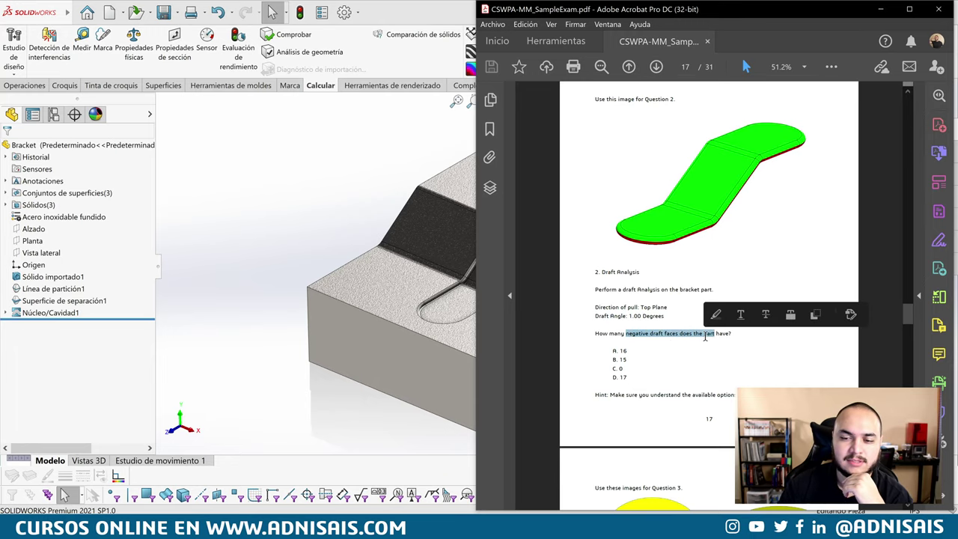
{"action": "left_click", "coordinate": [352, 174]}
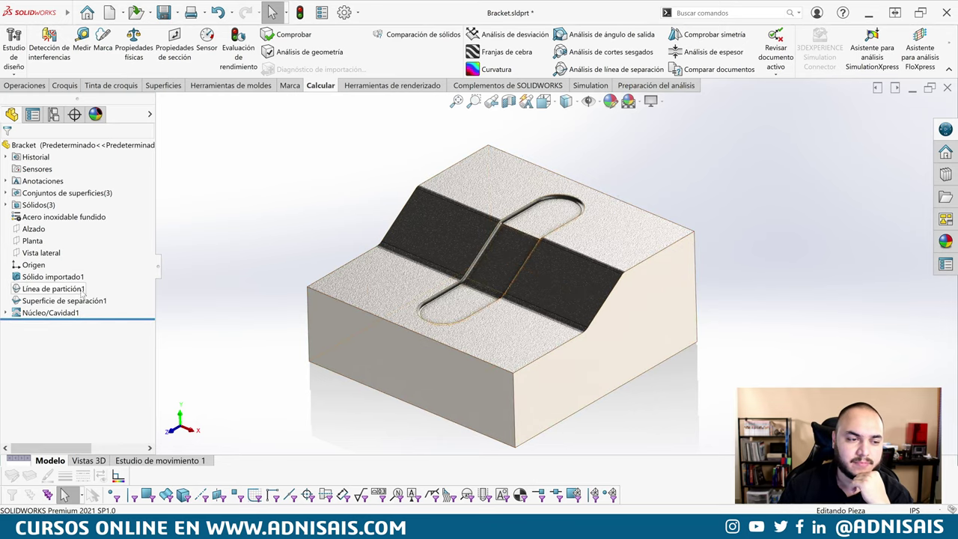
Hide the Núcleo/Cavidad1[1] mold body so only the bracket shows.
{"action": "left_click", "coordinate": [6, 204]}
{"action": "left_click", "coordinate": [63, 228]}
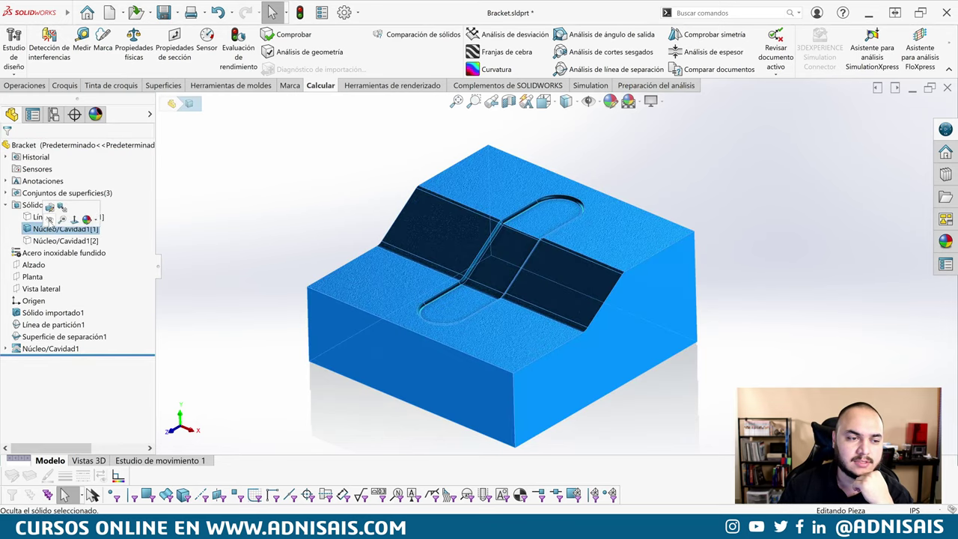
{"action": "left_click", "coordinate": [48, 218]}
{"action": "left_click", "coordinate": [60, 216]}
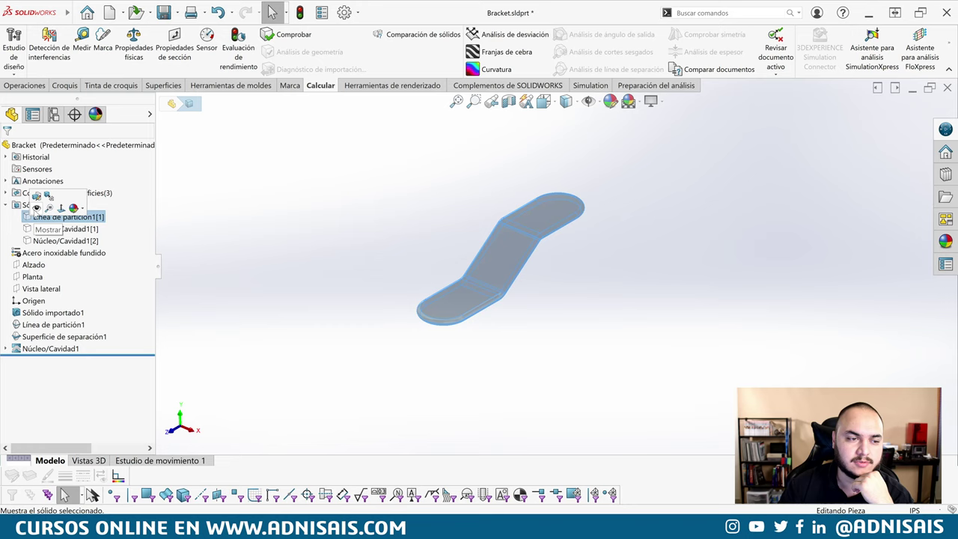
{"action": "left_click", "coordinate": [276, 207]}
{"action": "middle_click_drag", "start_coordinate": [516, 180], "coordinate": [558, 247]}
Run a draft analysis on the bracket with Planta as pull direction and 1.00° angle.
{"action": "left_click", "coordinate": [26, 86]}
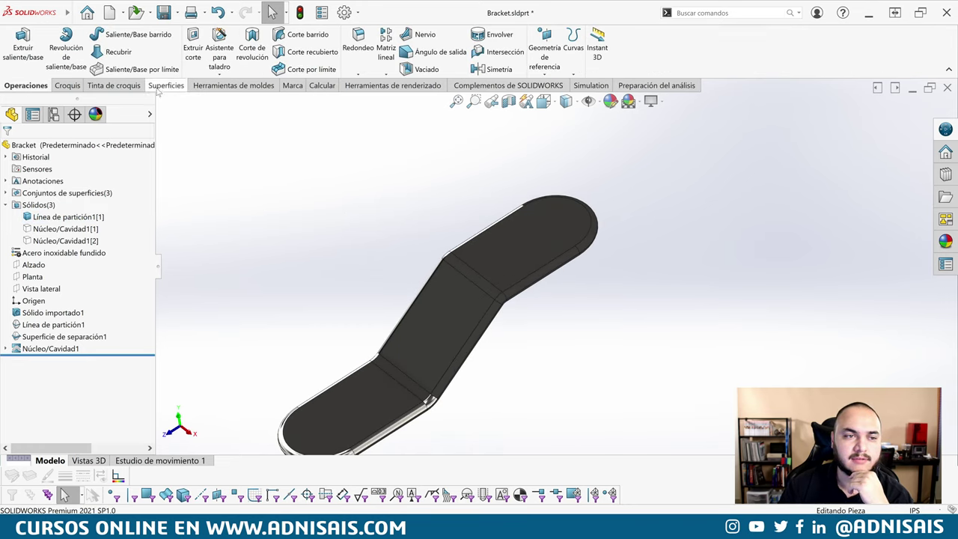
{"action": "left_click", "coordinate": [225, 87]}
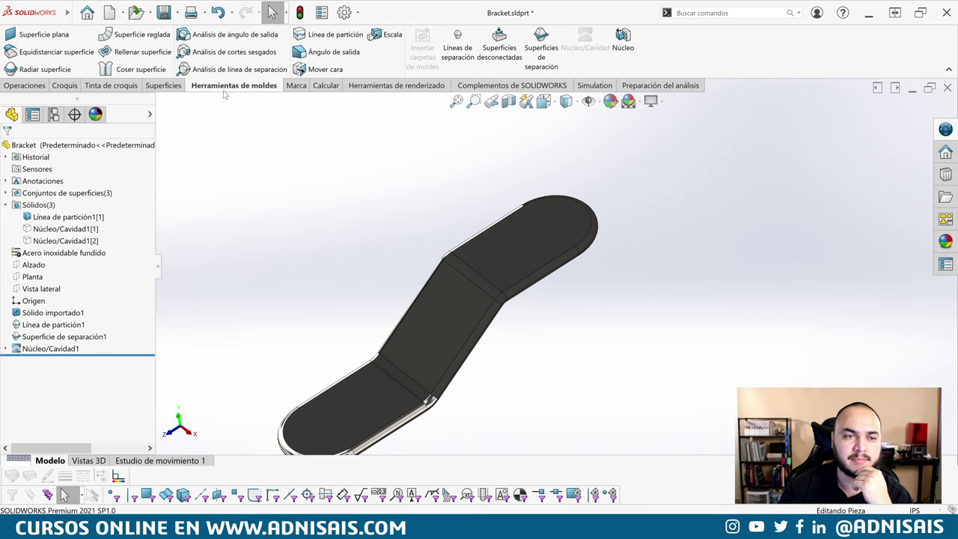
{"action": "left_click", "coordinate": [225, 36]}
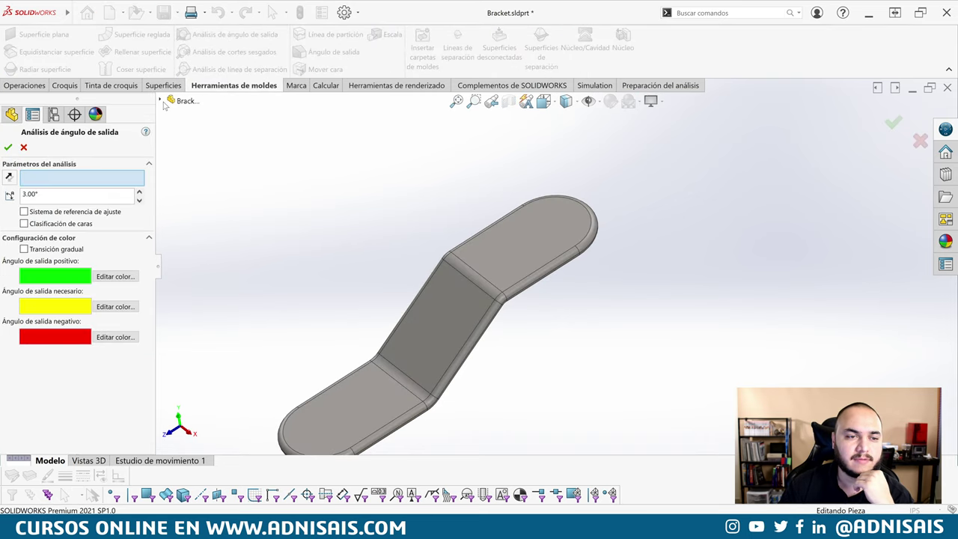
{"action": "left_click", "coordinate": [160, 99]}
{"action": "left_click", "coordinate": [196, 196]}
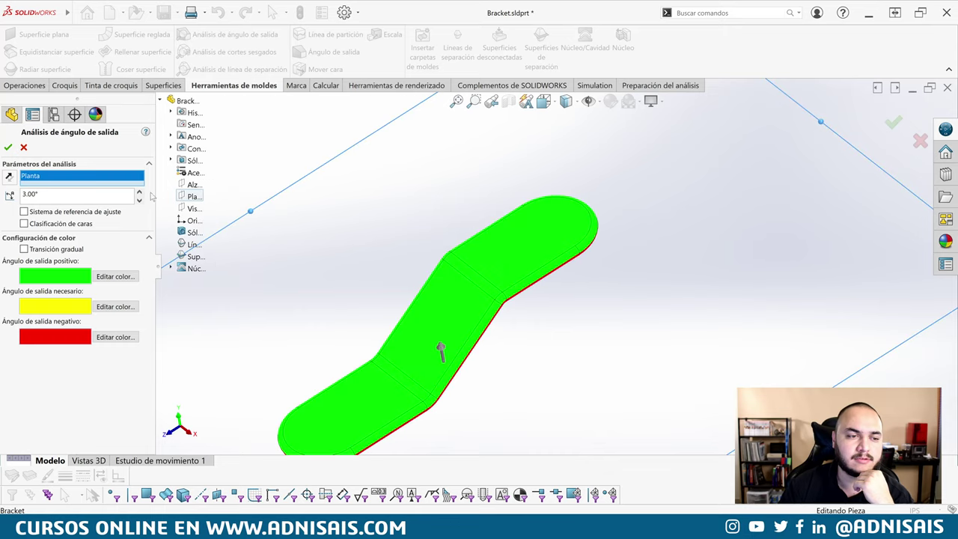
{"action": "left_click", "coordinate": [139, 200]}
{"action": "left_click", "coordinate": [140, 200]}
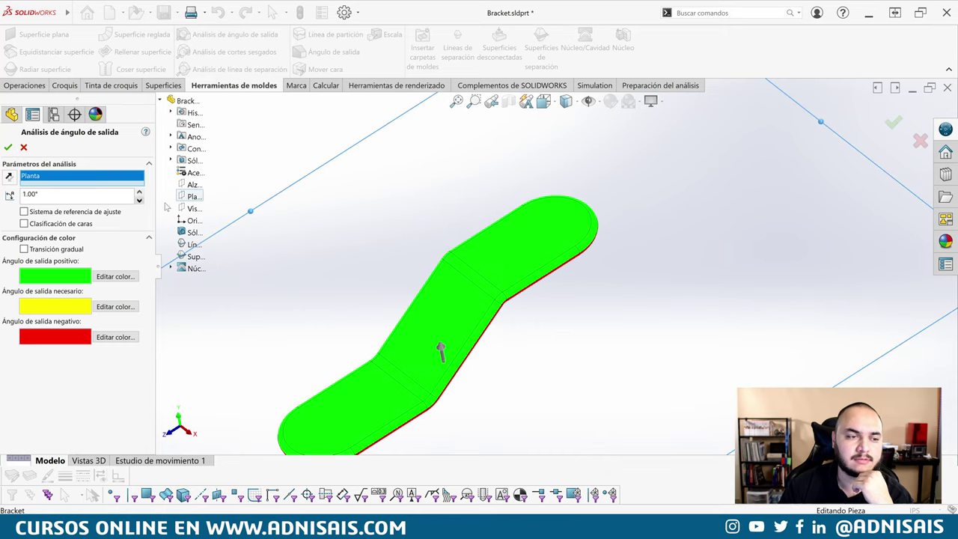
{"action": "mouse_move", "coordinate": [384, 262]}
{"action": "middle_mouse_down"}
{"action": "mouse_move", "coordinate": [406, 210]}
{"action": "mouse_move", "coordinate": [385, 209]}
{"action": "middle_mouse_up"}
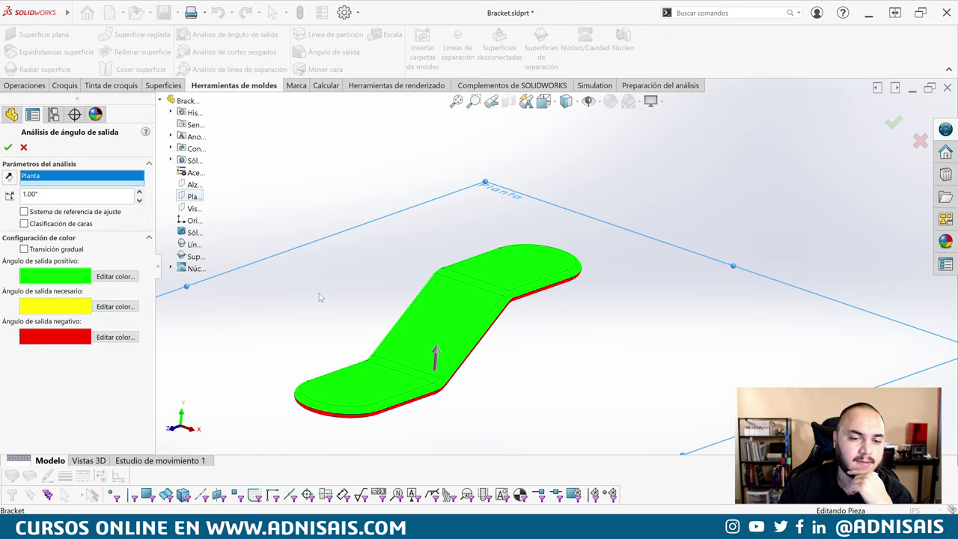
{"action": "mouse_move", "coordinate": [390, 298]}
{"action": "middle_mouse_down"}
{"action": "mouse_move", "coordinate": [357, 169]}
{"action": "mouse_move", "coordinate": [416, 279]}
{"action": "mouse_move", "coordinate": [429, 221]}
{"action": "mouse_move", "coordinate": [436, 285]}
{"action": "mouse_move", "coordinate": [437, 225]}
{"action": "mouse_move", "coordinate": [446, 312]}
{"action": "mouse_move", "coordinate": [553, 429]}
{"action": "middle_mouse_up"}
{"action": "scroll", "coordinate": [552, 429], "scroll_direction": "down", "scroll_amount": 3}
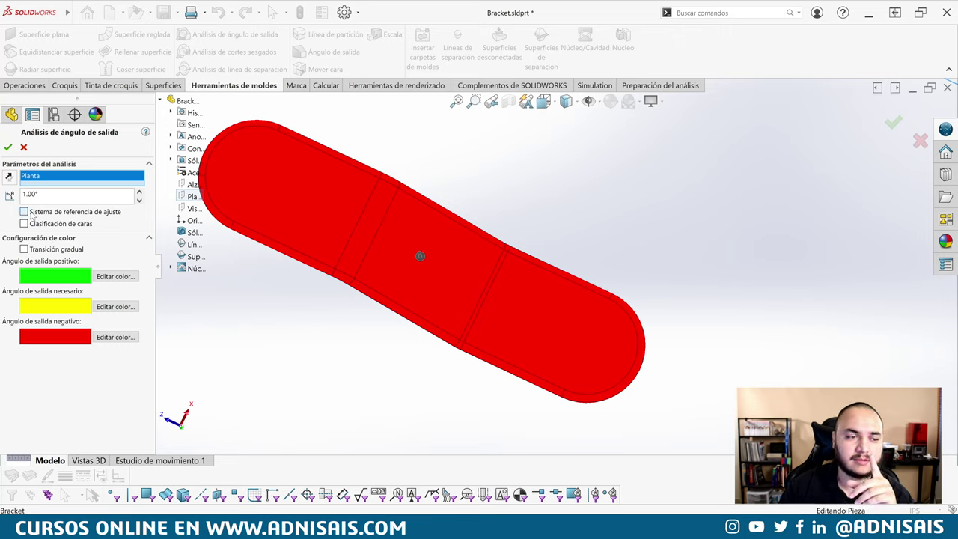
Turn on face classification in the draft analysis and check the 2 faces drafted both ways.
{"action": "left_click", "coordinate": [25, 211]}
{"action": "left_click", "coordinate": [25, 212]}
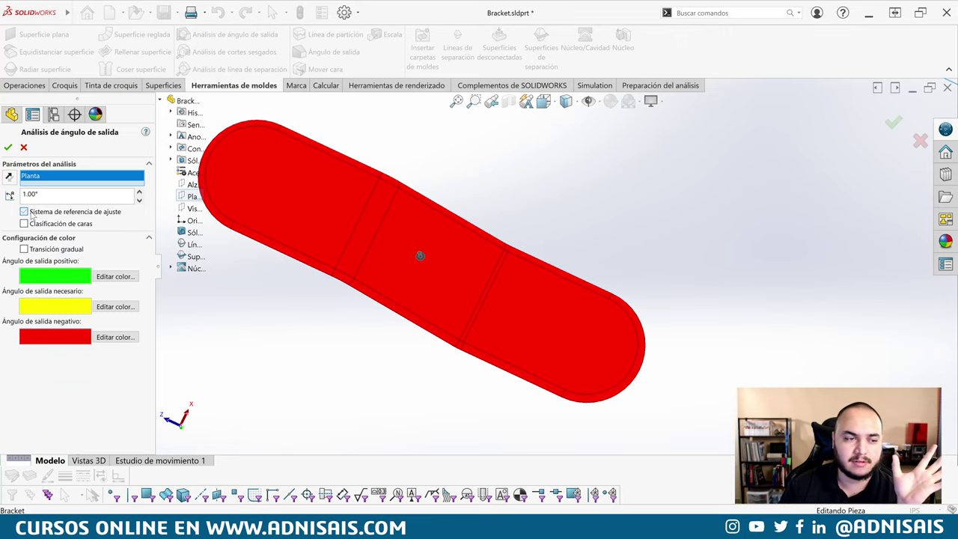
{"action": "left_click", "coordinate": [39, 249]}
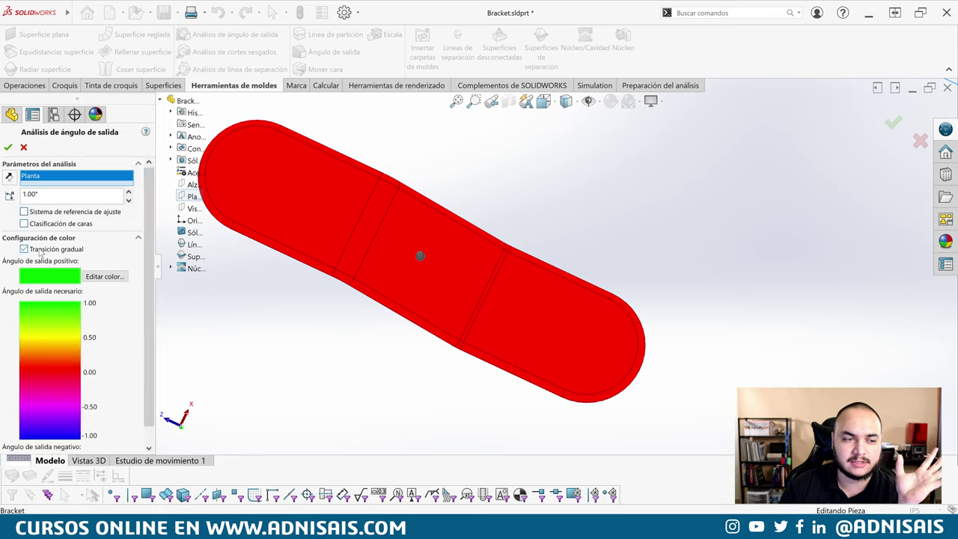
{"action": "left_click", "coordinate": [40, 250]}
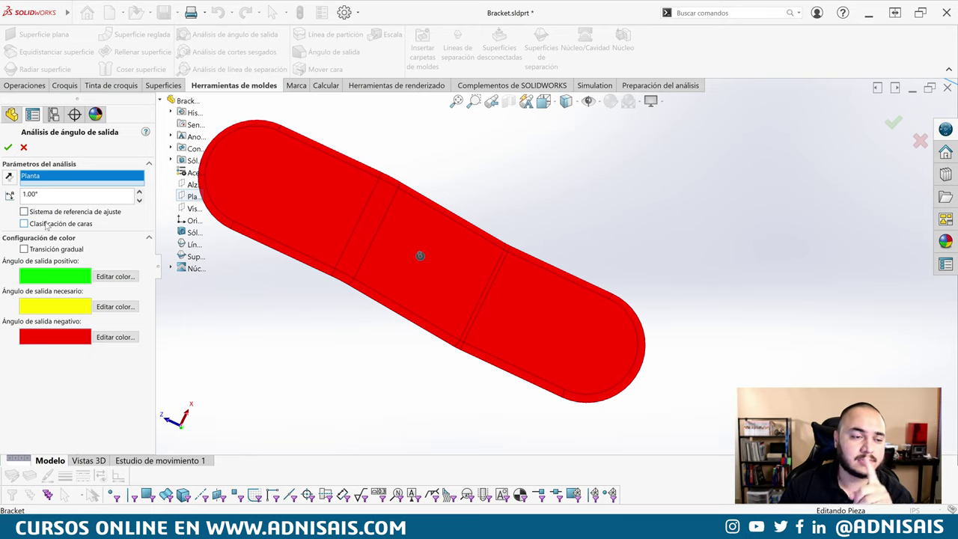
{"action": "left_click", "coordinate": [48, 226]}
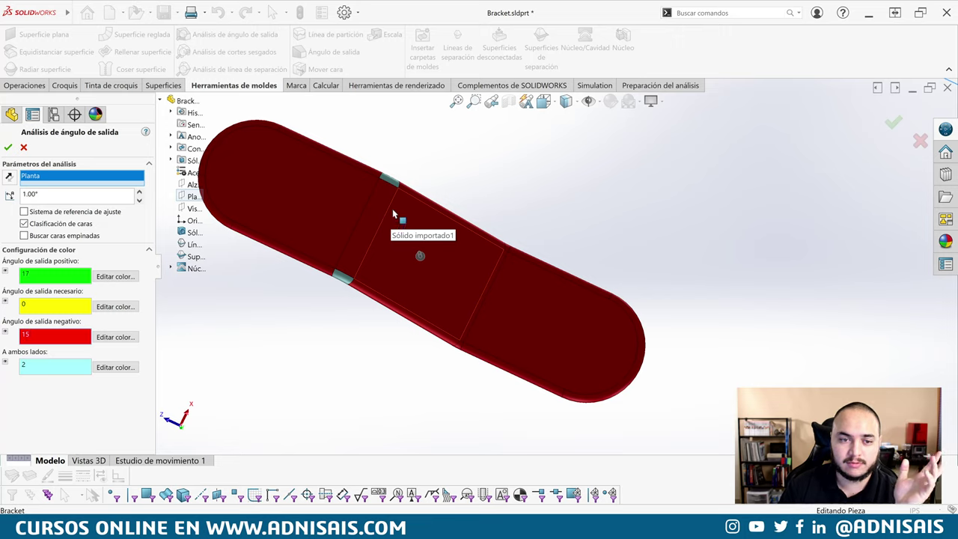
{"action": "left_click", "coordinate": [45, 366]}
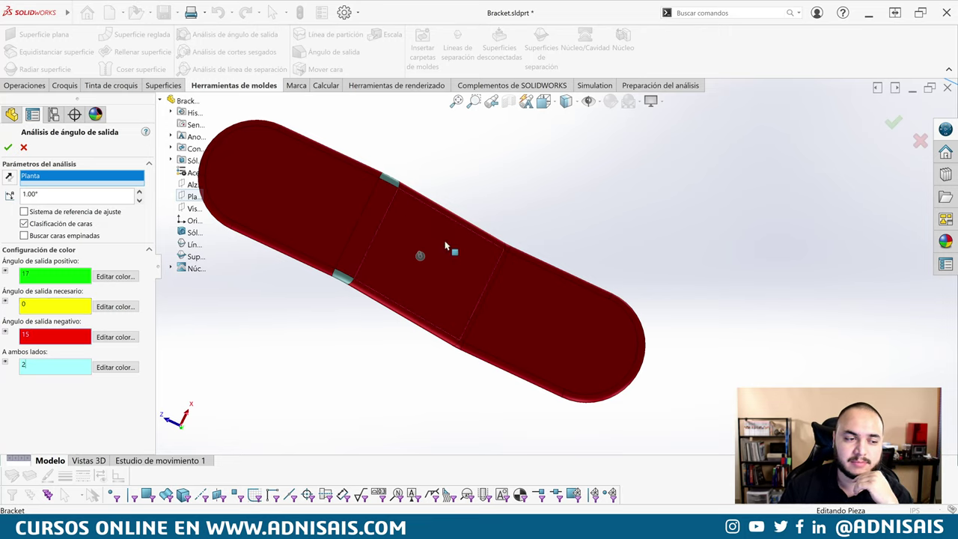
Orbit and zoom around the bracket's bend to inspect the cyan face.
{"action": "scroll", "coordinate": [375, 217], "scroll_direction": "up", "scroll_amount": 2}
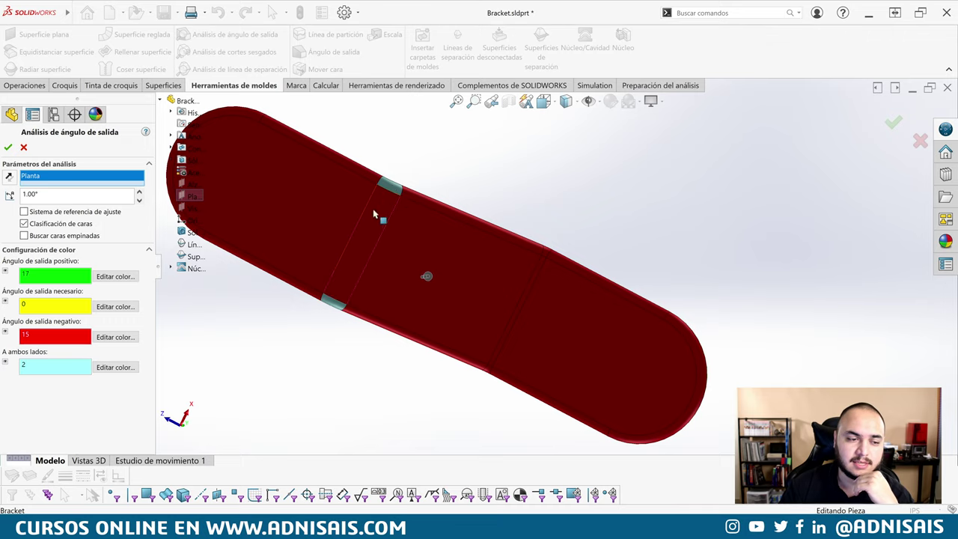
{"action": "scroll", "coordinate": [374, 215], "scroll_direction": "up", "scroll_amount": 2}
{"action": "mouse_move", "coordinate": [454, 207]}
{"action": "middle_mouse_down"}
{"action": "mouse_move", "coordinate": [469, 214]}
{"action": "mouse_move", "coordinate": [417, 202]}
{"action": "middle_mouse_up"}
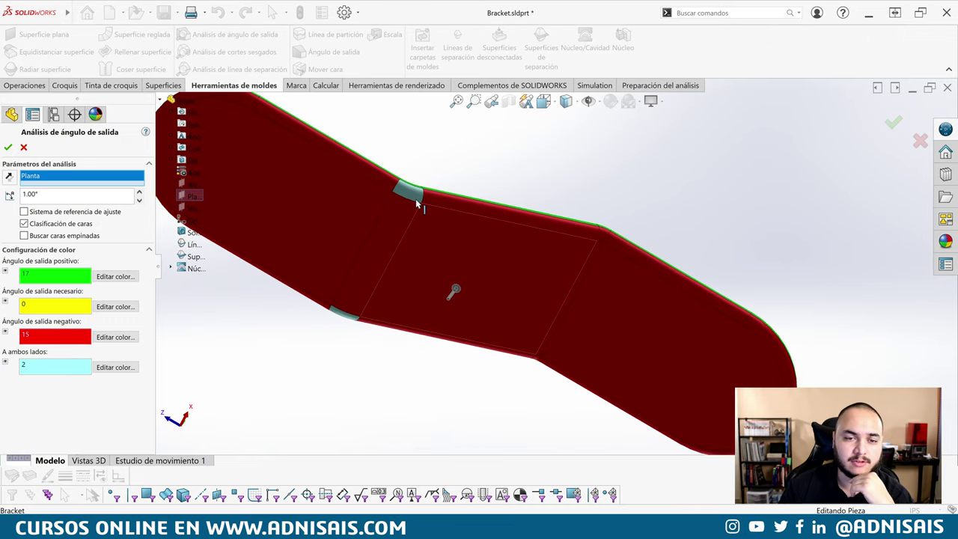
{"action": "scroll", "coordinate": [416, 198], "scroll_direction": "down", "scroll_amount": 2}
{"action": "scroll", "coordinate": [448, 196], "scroll_direction": "down", "scroll_amount": 2}
{"action": "scroll", "coordinate": [502, 224], "scroll_direction": "down", "scroll_amount": 2}
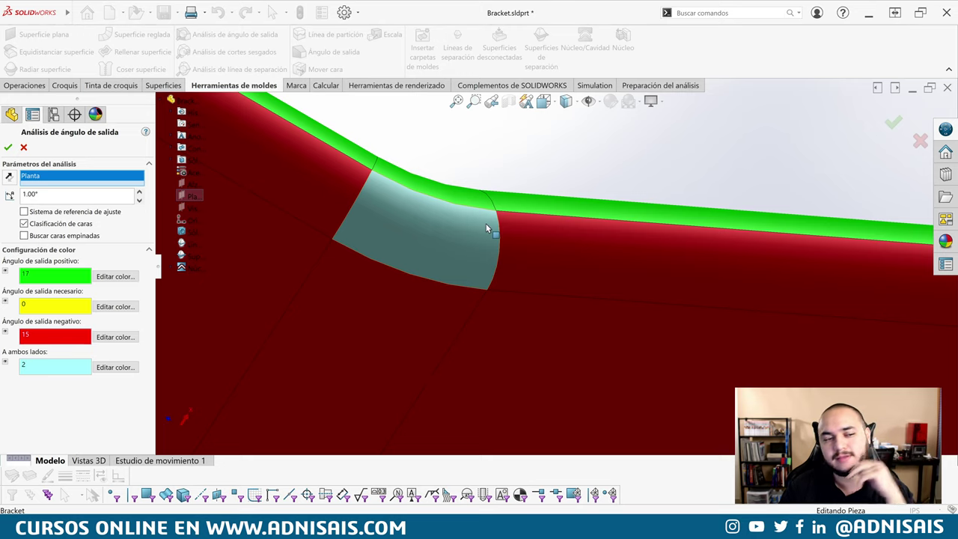
{"action": "middle_click_drag", "start_coordinate": [487, 229], "coordinate": [465, 259]}
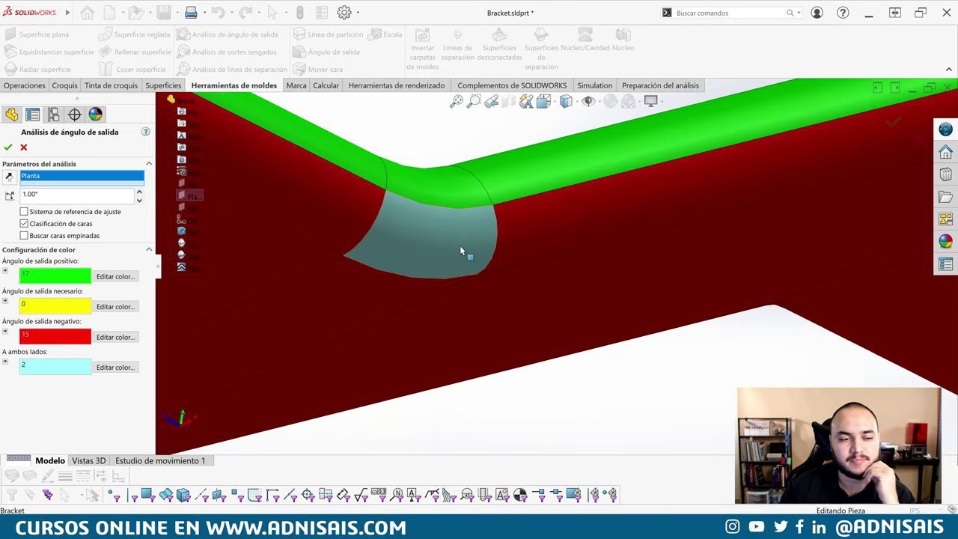
{"action": "middle_click_drag", "start_coordinate": [485, 220], "coordinate": [481, 220]}
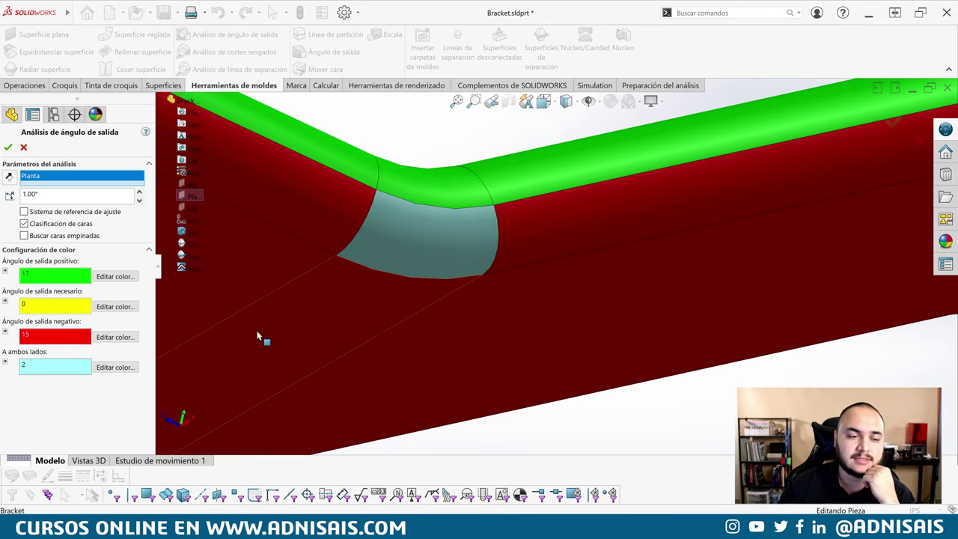
{"action": "mouse_move", "coordinate": [569, 352]}
{"action": "middle_mouse_down"}
{"action": "mouse_move", "coordinate": [392, 245]}
{"action": "mouse_move", "coordinate": [452, 277]}
{"action": "middle_mouse_up"}
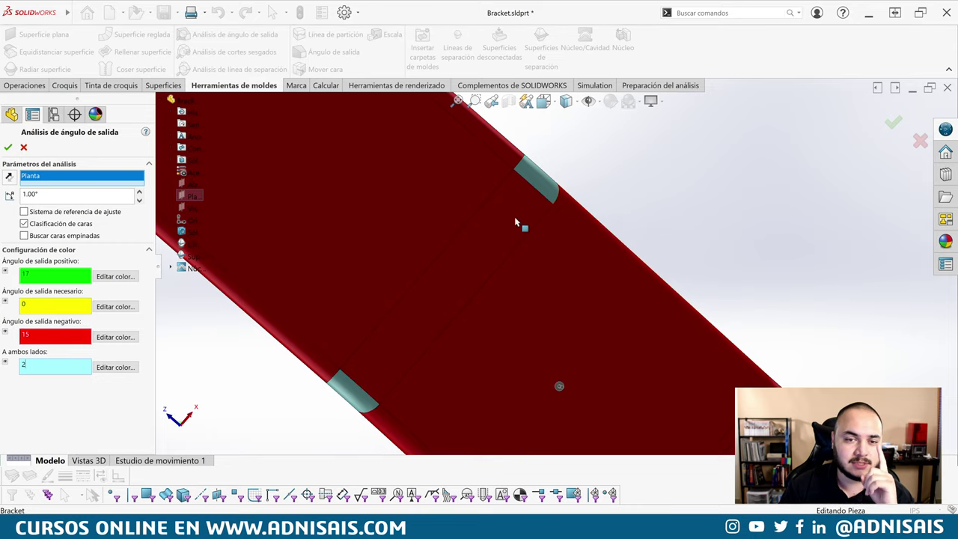
Toggle face classification off and back on over the whole bracket, then close the draft analysis.
{"action": "left_click", "coordinate": [24, 223]}
{"action": "scroll", "coordinate": [469, 300], "scroll_direction": "up", "scroll_amount": 5}
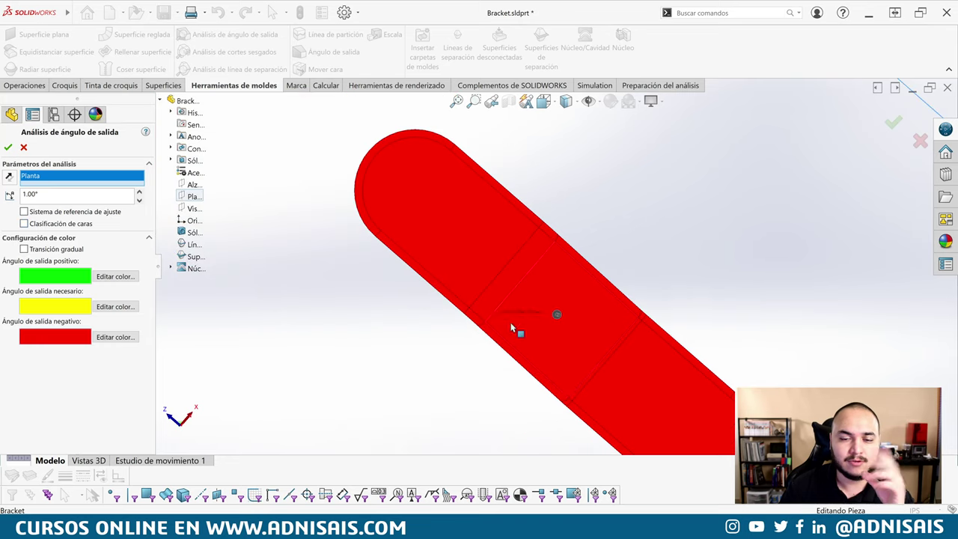
{"action": "mouse_move", "coordinate": [556, 337]}
{"action": "middle_mouse_down"}
{"action": "mouse_move", "coordinate": [588, 306]}
{"action": "mouse_move", "coordinate": [665, 329]}
{"action": "mouse_move", "coordinate": [657, 342]}
{"action": "middle_mouse_up"}
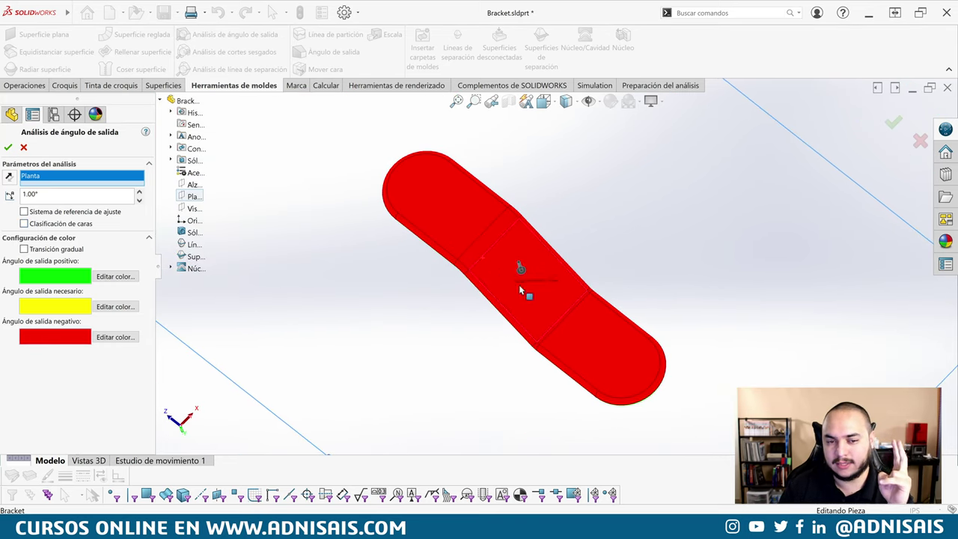
{"action": "left_click", "coordinate": [24, 223]}
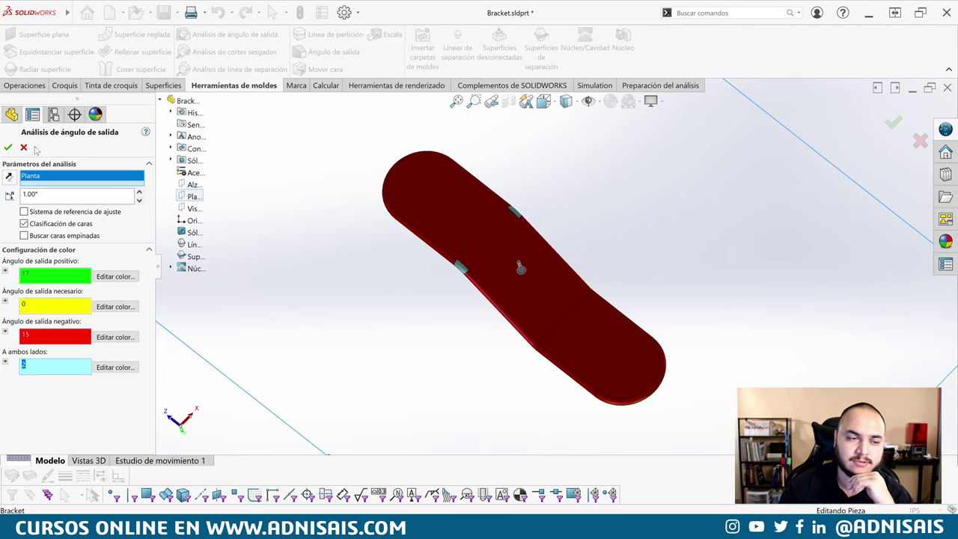
{"action": "left_click", "coordinate": [23, 148]}
Select answer B. 15 in the draft question and confirm it in the Answer Key.
{"action": "key", "text": "alt+Tab"}
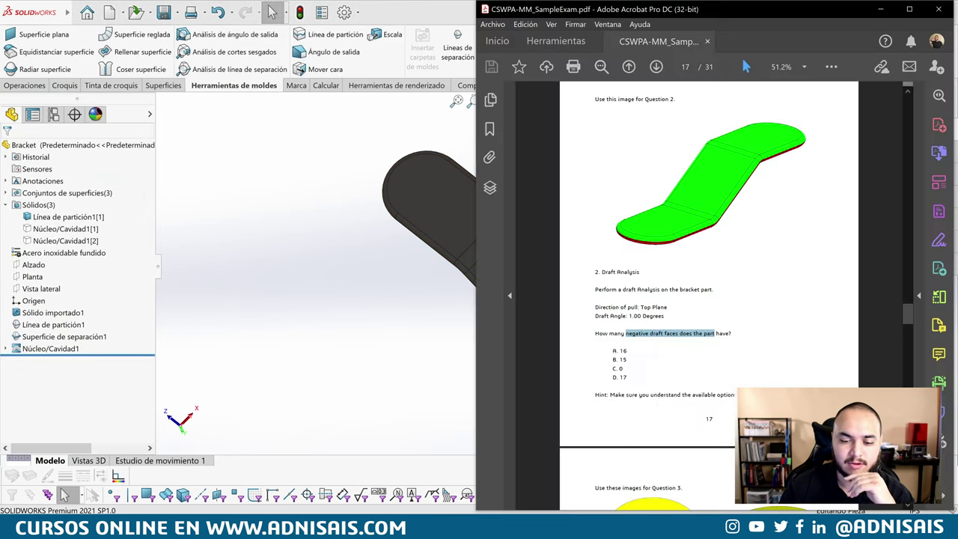
{"action": "scroll", "coordinate": [634, 327], "scroll_direction": "down", "scroll_amount": 2}
{"action": "left_click_drag", "start_coordinate": [626, 313], "coordinate": [612, 312]}
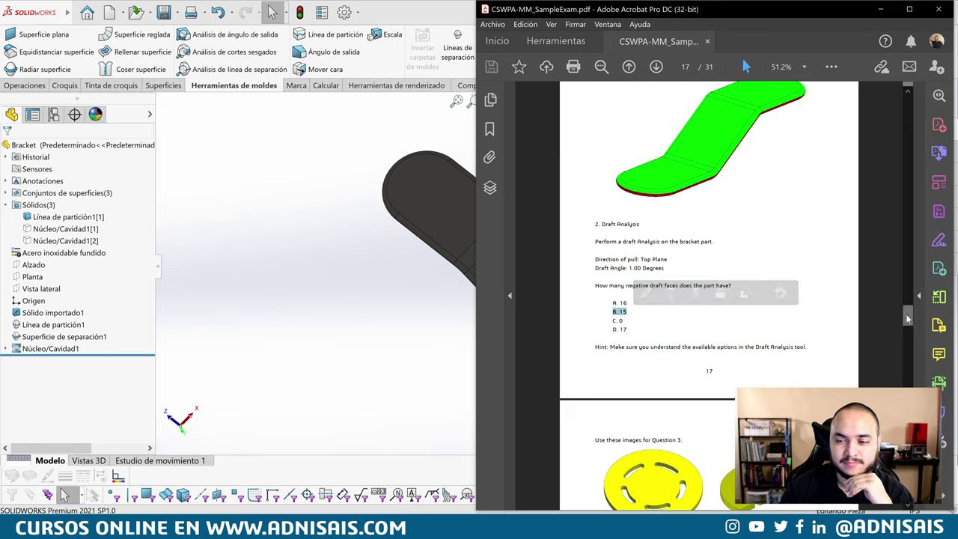
{"action": "left_click_drag", "start_coordinate": [905, 314], "coordinate": [907, 424]}
{"action": "scroll", "coordinate": [709, 300], "scroll_direction": "down", "scroll_amount": 3}
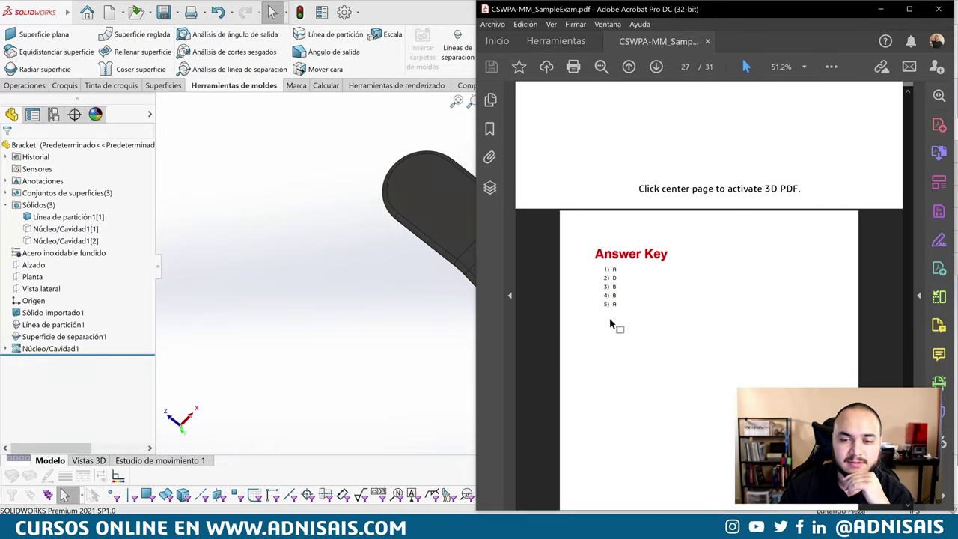
{"action": "left_click", "coordinate": [633, 268]}
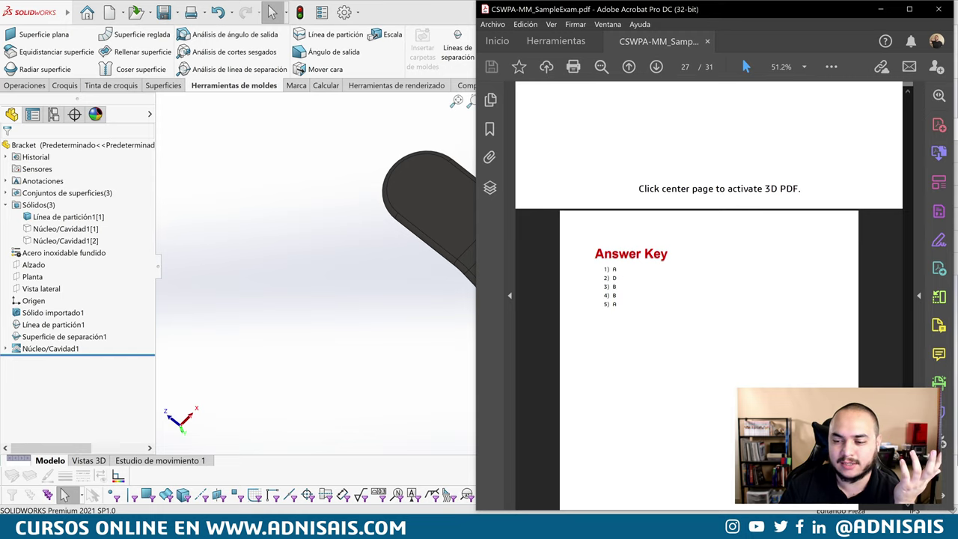
Return to page 17, highlight the Draft Analysis hint, and scroll to Question 3.
{"action": "left_click_drag", "start_coordinate": [906, 447], "coordinate": [910, 321]}
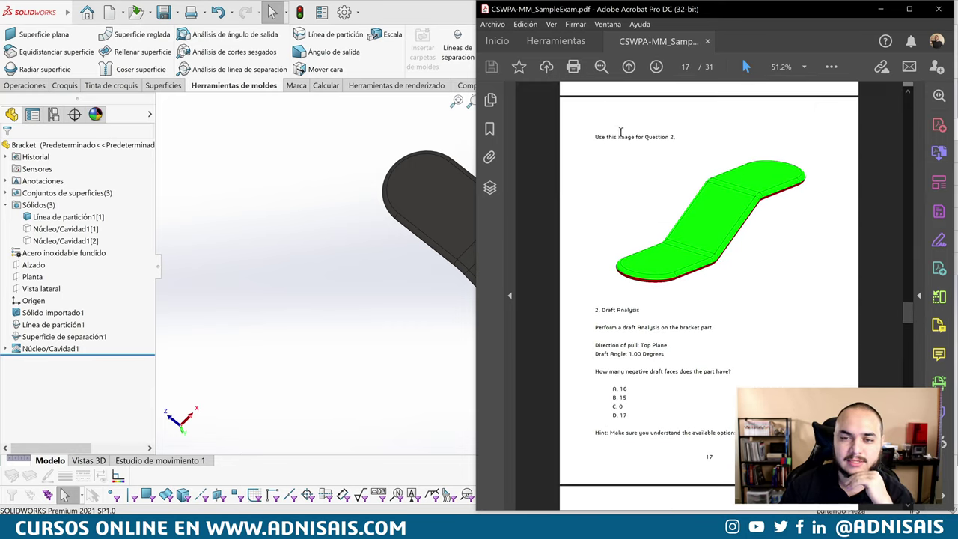
{"action": "left_click_drag", "start_coordinate": [618, 137], "coordinate": [668, 137]}
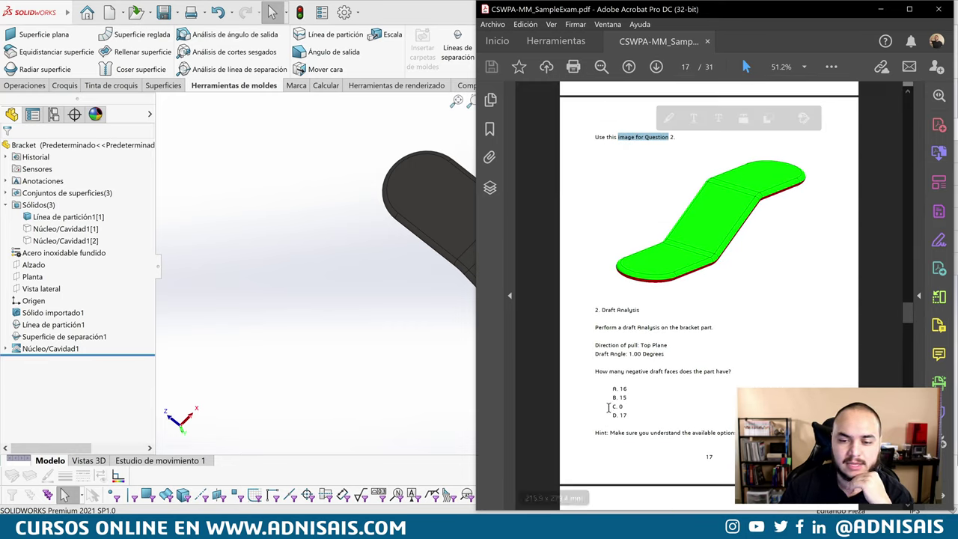
{"action": "key", "text": "ctrl+a"}
{"action": "left_click", "coordinate": [637, 419]}
{"action": "scroll", "coordinate": [718, 357], "scroll_direction": "down", "scroll_amount": 2}
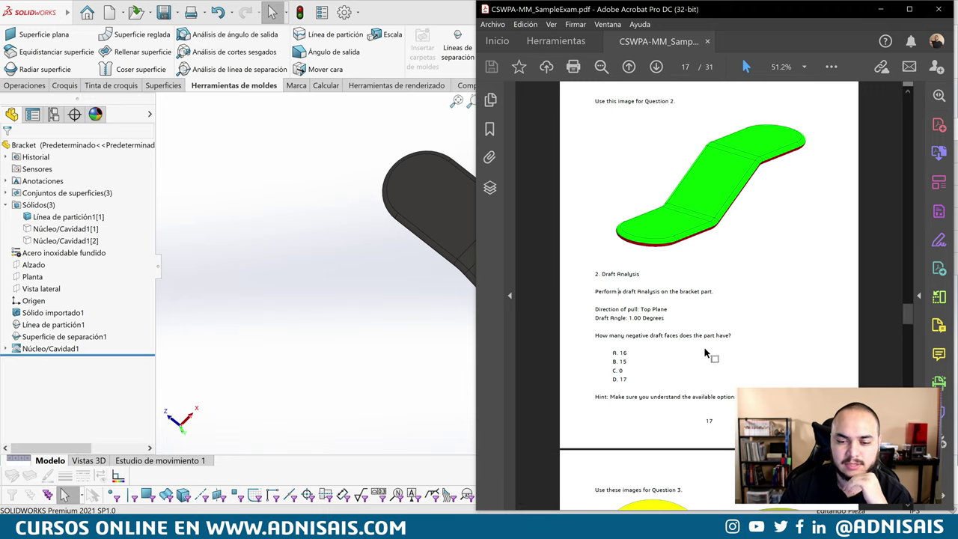
{"action": "scroll", "coordinate": [717, 356], "scroll_direction": "down", "scroll_amount": 1}
{"action": "scroll", "coordinate": [717, 357], "scroll_direction": "down", "scroll_amount": 1}
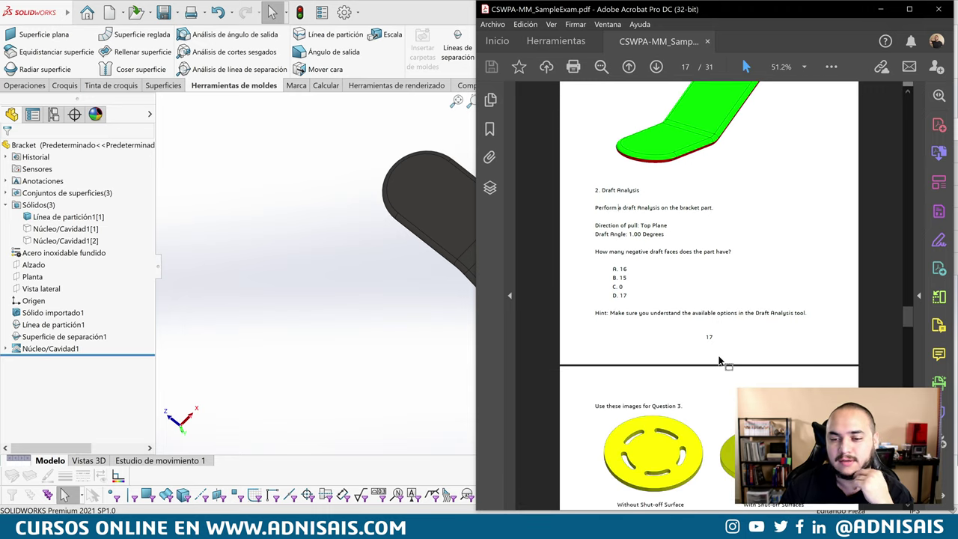
{"action": "scroll", "coordinate": [718, 360], "scroll_direction": "down", "scroll_amount": 1}
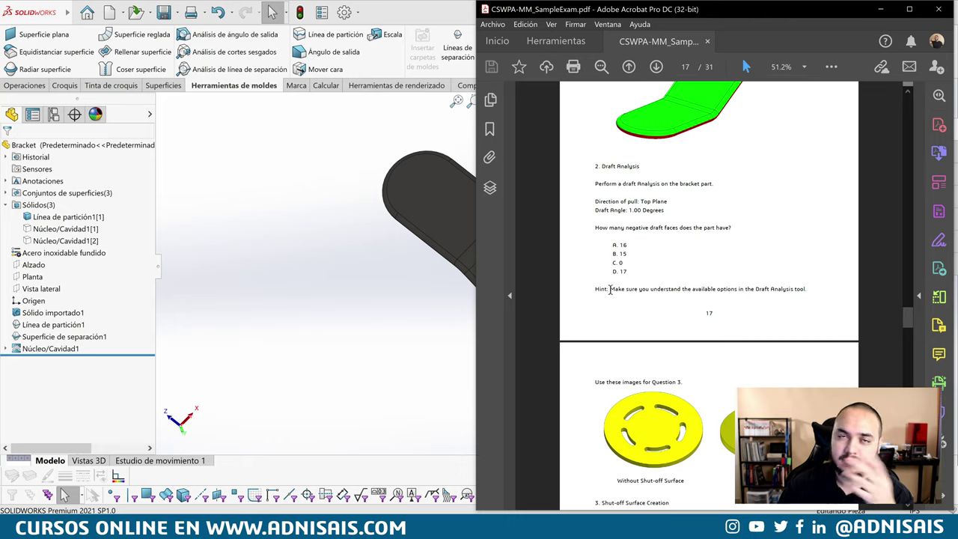
{"action": "left_click_drag", "start_coordinate": [610, 289], "coordinate": [783, 291]}
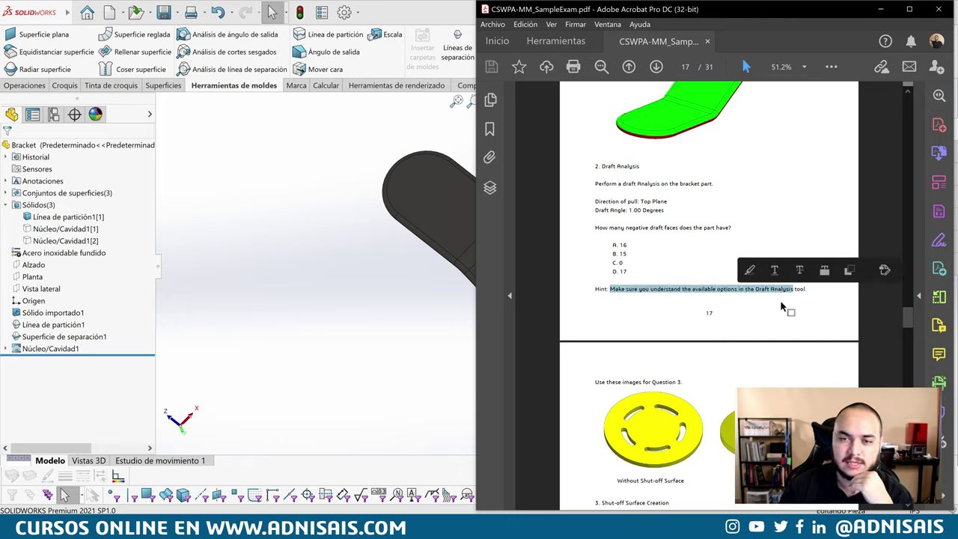
{"action": "scroll", "coordinate": [778, 318], "scroll_direction": "down", "scroll_amount": 1}
{"action": "scroll", "coordinate": [774, 327], "scroll_direction": "down", "scroll_amount": 2}
Read Question 3 on shut-off surfaces for the Puck's openings.
{"action": "scroll", "coordinate": [711, 277], "scroll_direction": "down", "scroll_amount": 1}
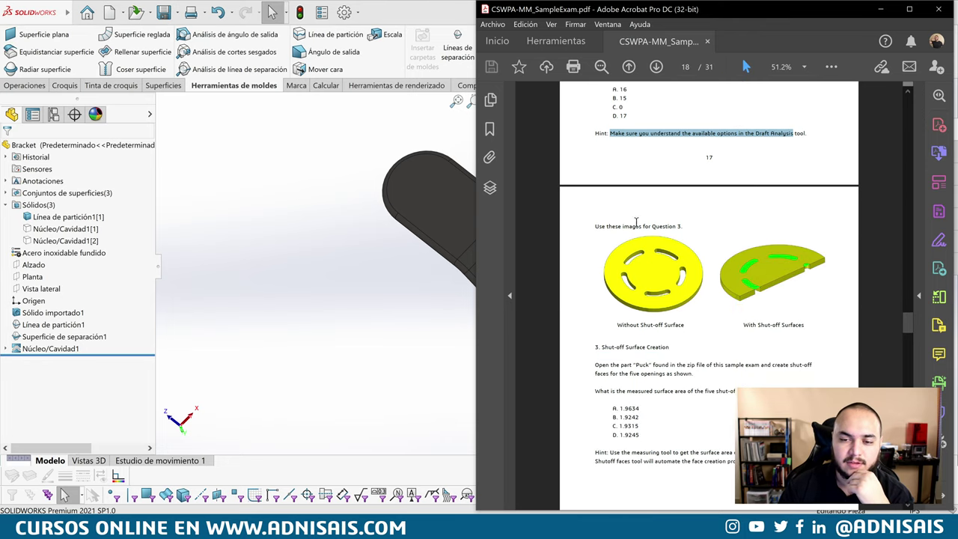
{"action": "scroll", "coordinate": [645, 228], "scroll_direction": "down", "scroll_amount": 1}
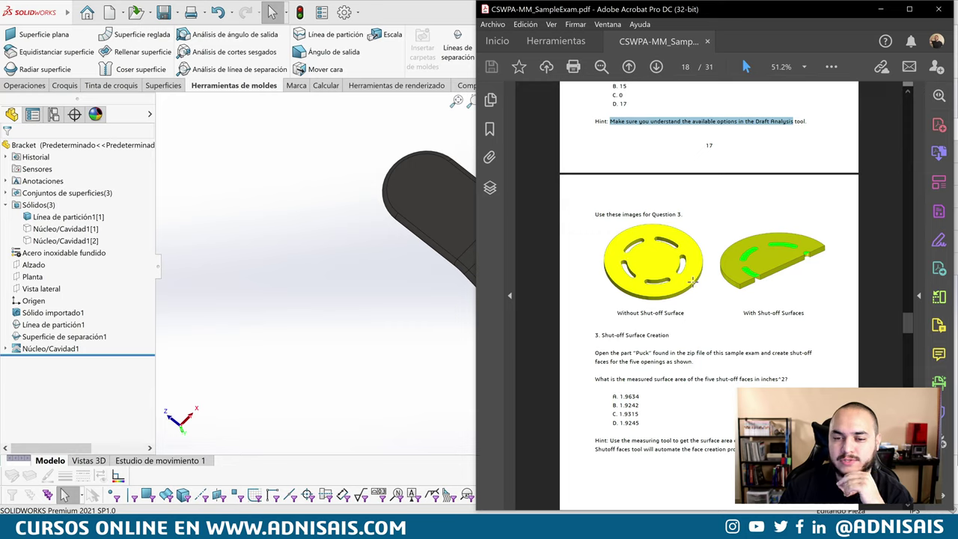
{"action": "double_click", "coordinate": [631, 312]}
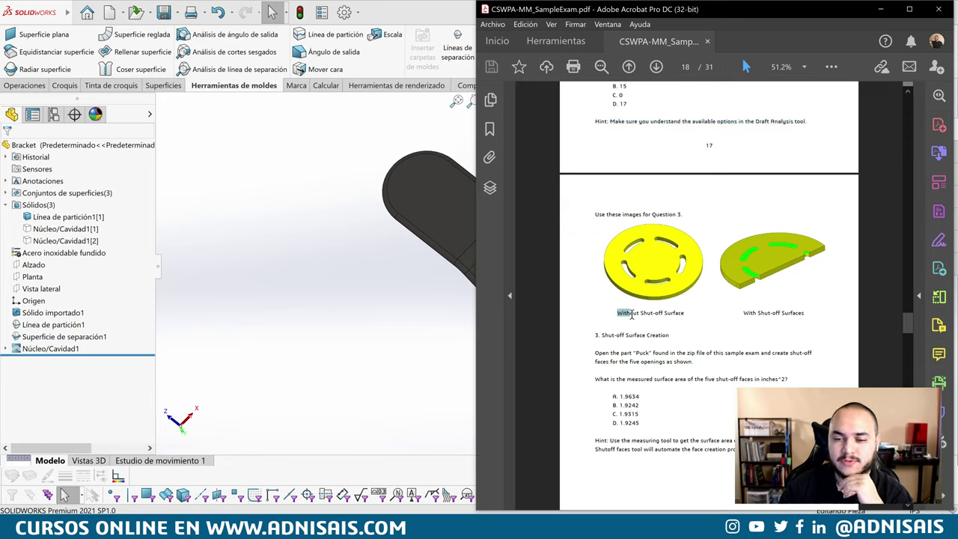
{"action": "left_click", "coordinate": [785, 325]}
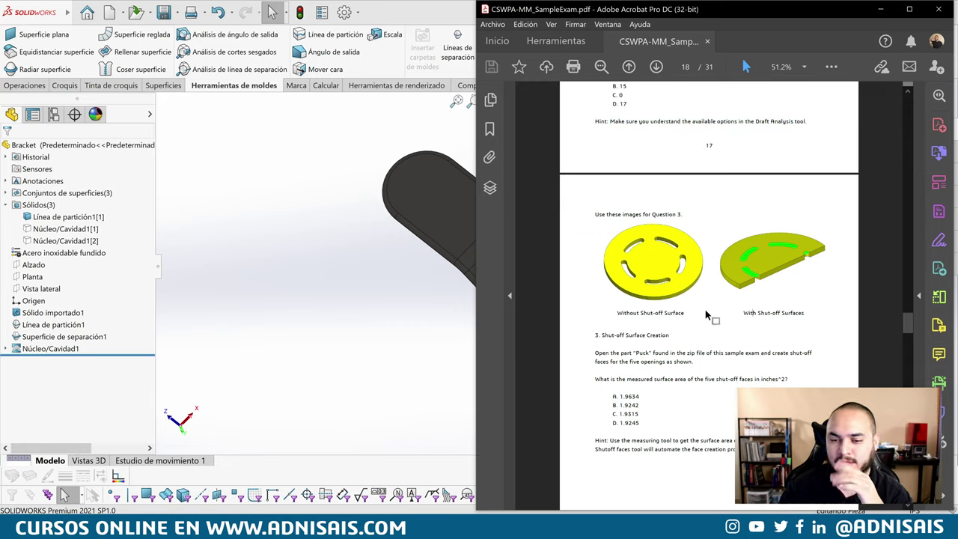
{"action": "scroll", "coordinate": [658, 295], "scroll_direction": "down", "scroll_amount": 2}
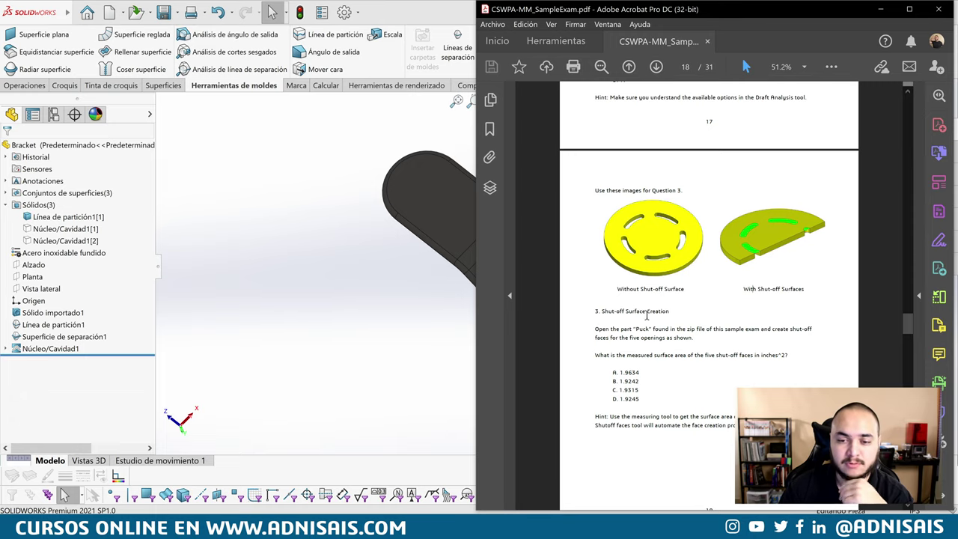
Drag Puck.x_t from the CSWPA-MM_Sample Exam folder into SOLIDWORKS.
{"action": "left_click", "coordinate": [424, 320]}
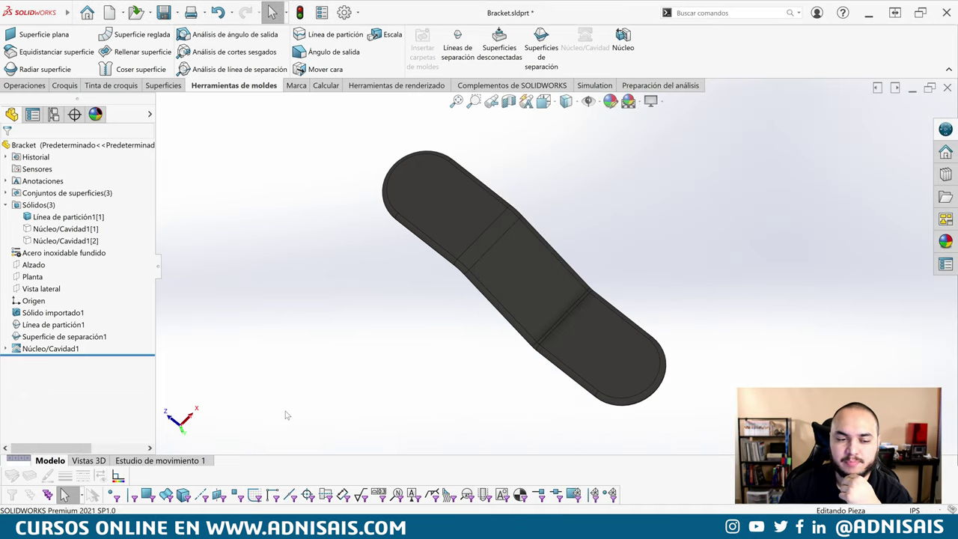
{"action": "left_click", "coordinate": [169, 468]}
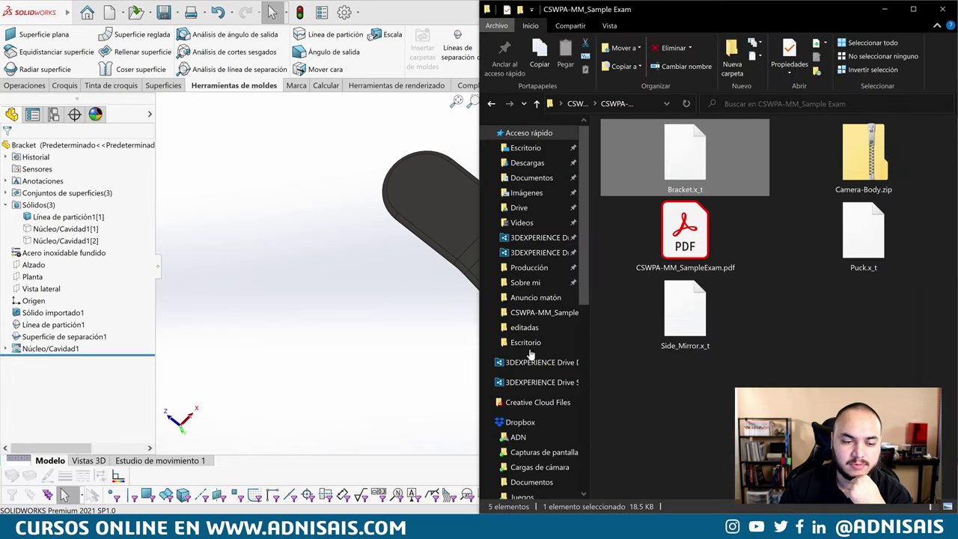
{"action": "left_click_drag", "start_coordinate": [822, 242], "coordinate": [317, 273]}
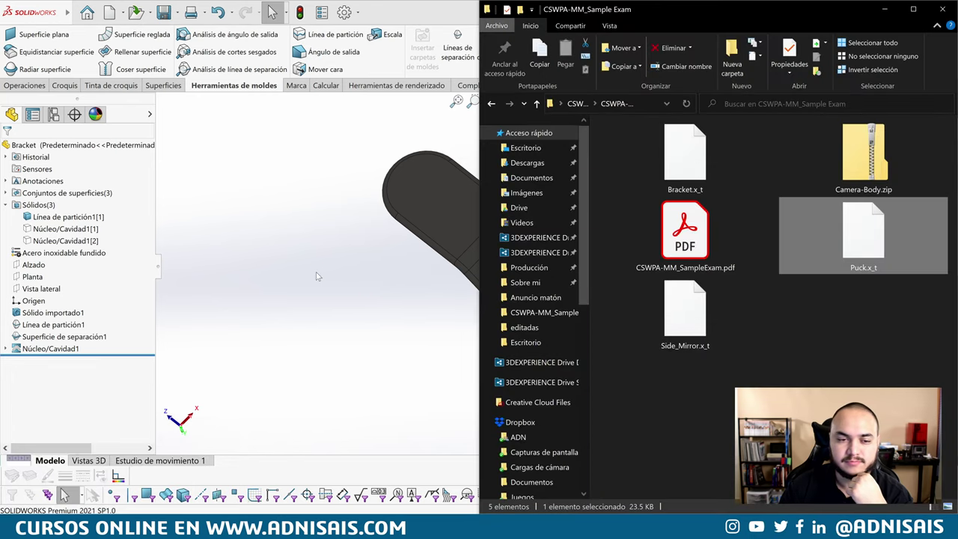
{"action": "left_click", "coordinate": [471, 231]}
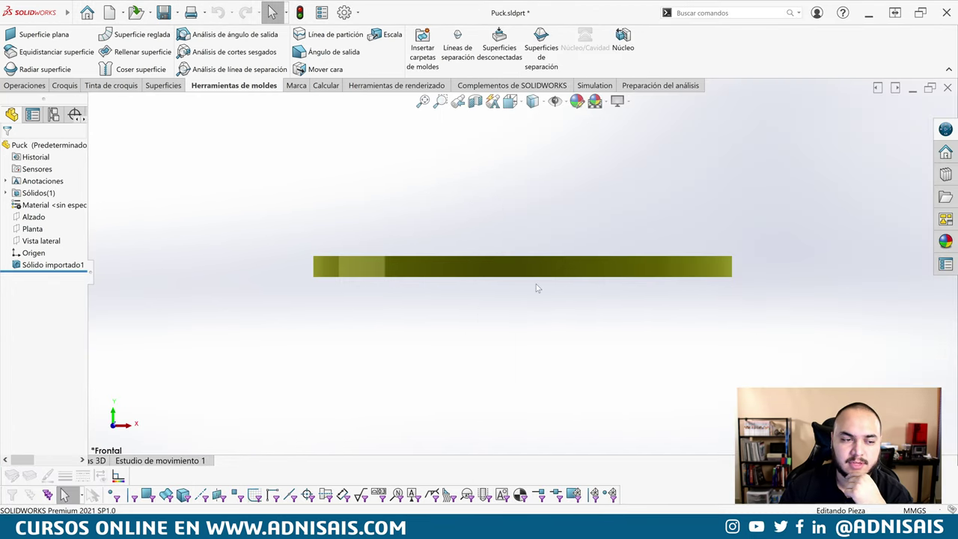
Orbit the Puck to show its five slots and confirm in the exam PDF that the area is in inches².
{"action": "mouse_move", "coordinate": [536, 284]}
{"action": "middle_mouse_down"}
{"action": "mouse_move", "coordinate": [681, 261]}
{"action": "mouse_move", "coordinate": [550, 226]}
{"action": "mouse_move", "coordinate": [584, 272]}
{"action": "middle_mouse_up"}
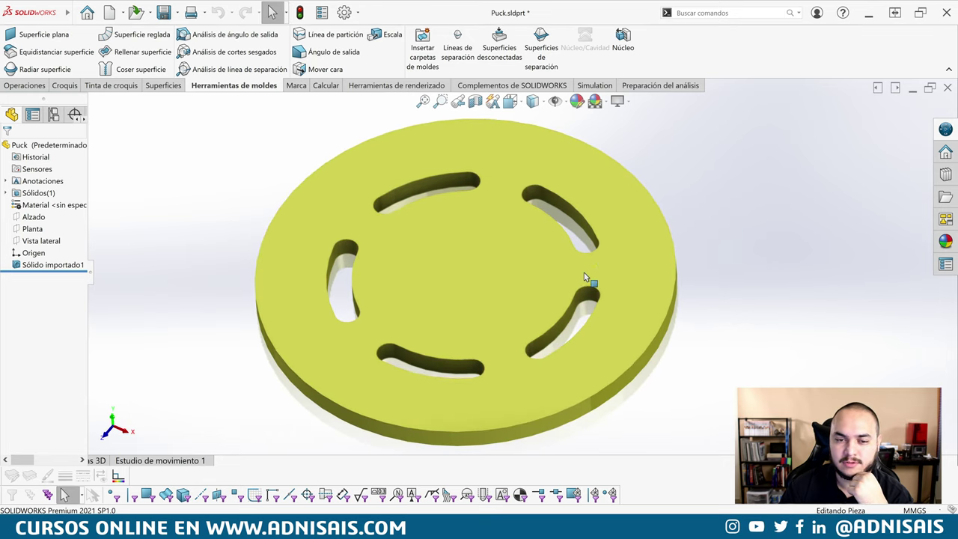
{"action": "key", "text": "alt+Tab"}
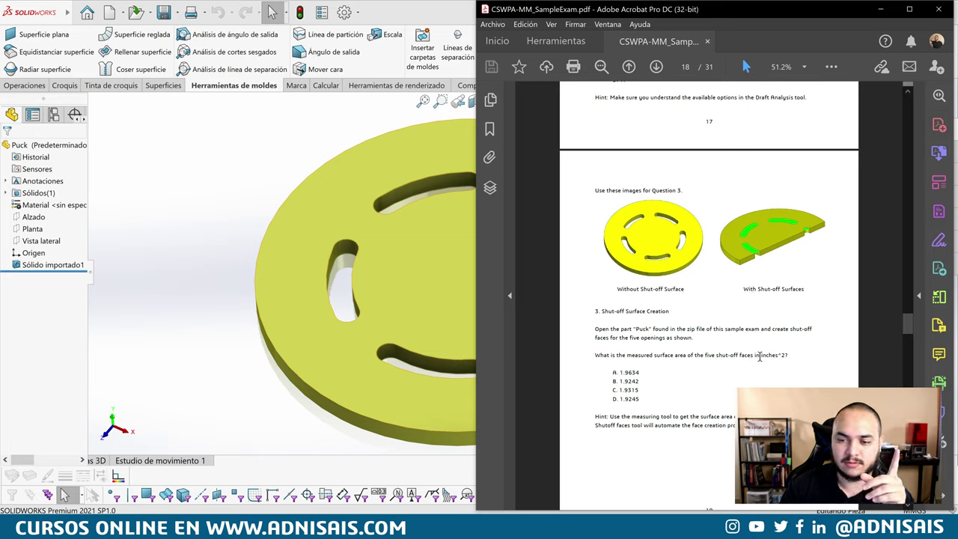
{"action": "left_click_drag", "start_coordinate": [760, 355], "coordinate": [791, 355]}
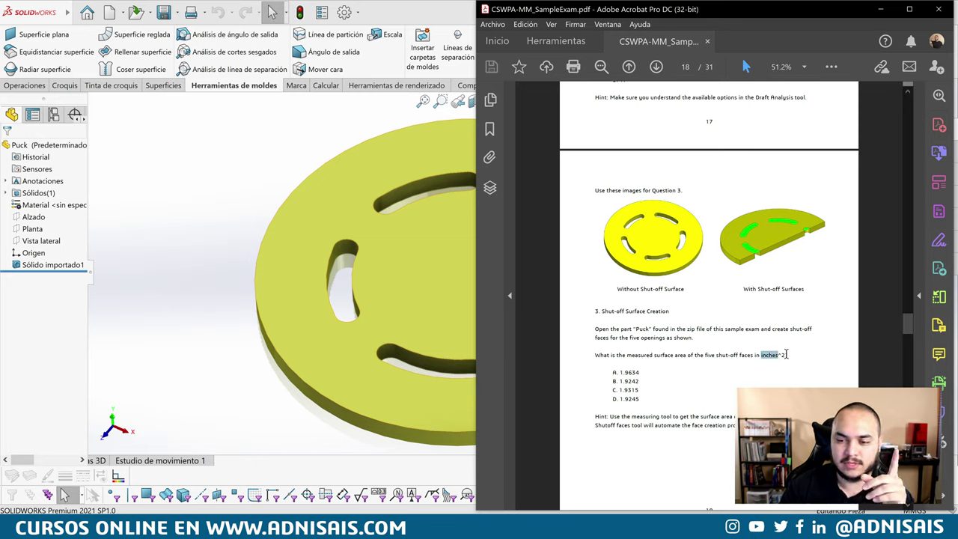
{"action": "left_click", "coordinate": [435, 332]}
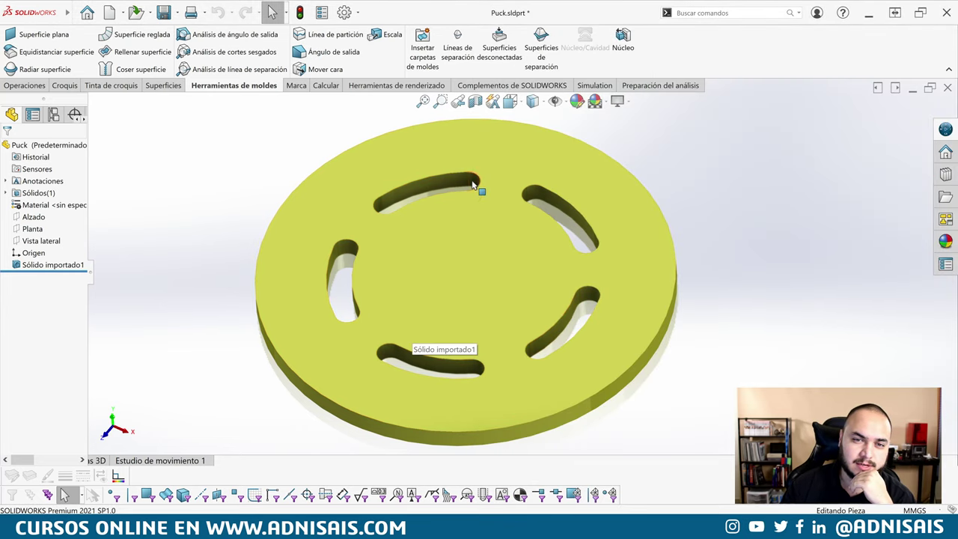
Create Superficie desconectada1 patching all five slots, then select a slot surface and the imported solid.
{"action": "left_click", "coordinate": [499, 64]}
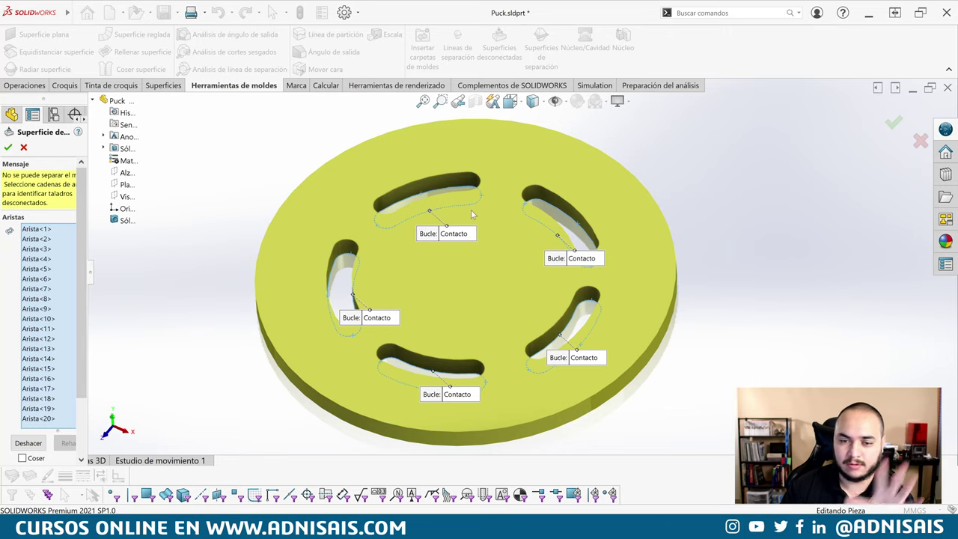
{"action": "scroll", "coordinate": [53, 285], "scroll_direction": "down", "scroll_amount": 3}
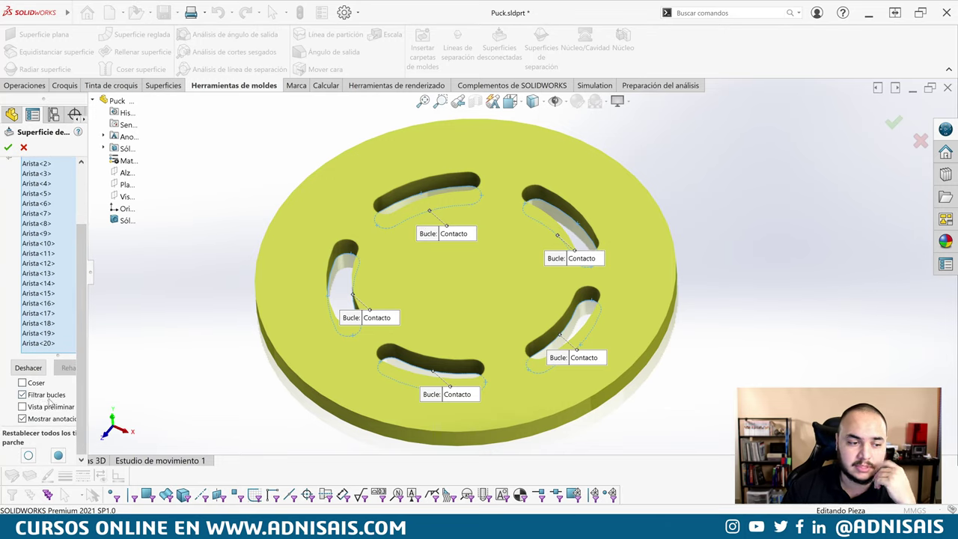
{"action": "left_click_drag", "start_coordinate": [88, 423], "coordinate": [133, 422]}
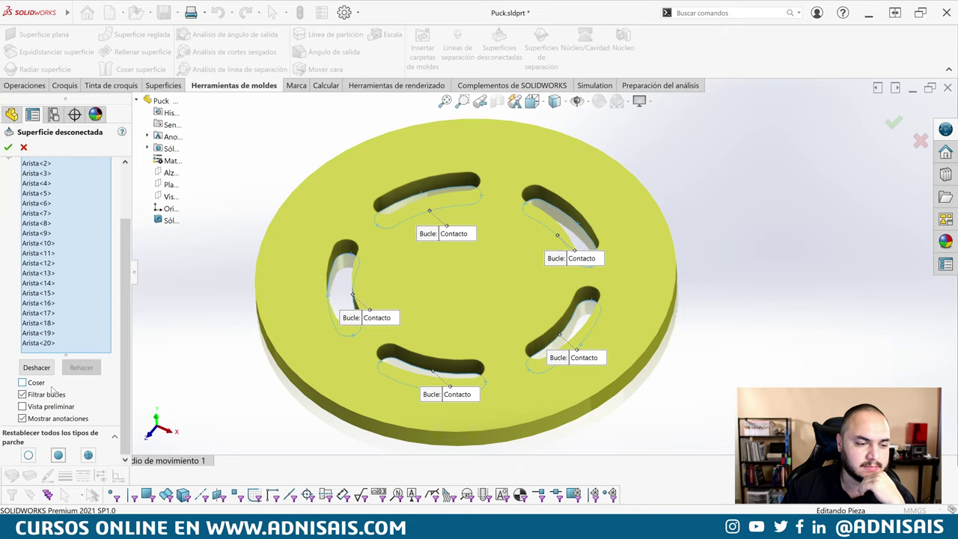
{"action": "left_click", "coordinate": [9, 148]}
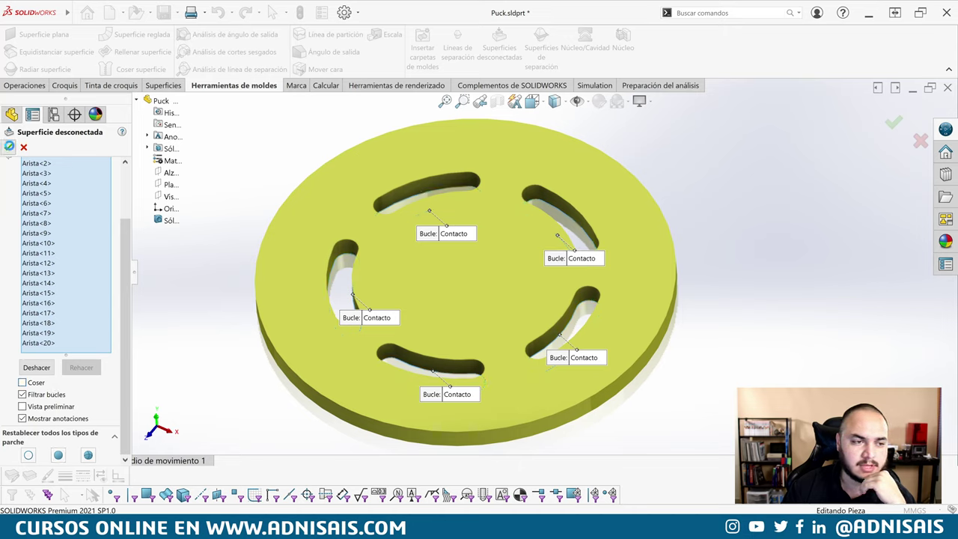
{"action": "left_click", "coordinate": [340, 282]}
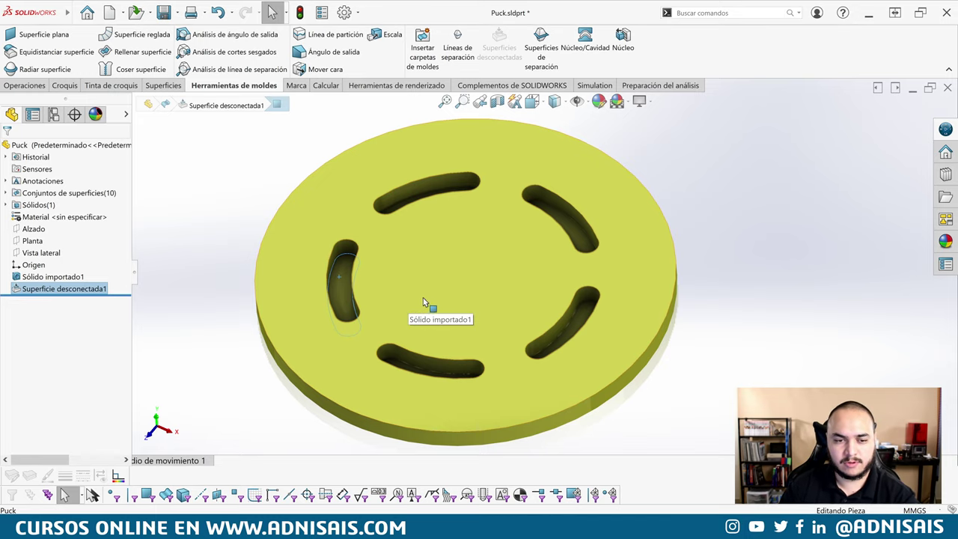
{"action": "left_click", "coordinate": [408, 269]}
Hide Sólido importado1 and orbit to inspect the five standalone slot patch surfaces.
{"action": "key", "text": "Tab"}
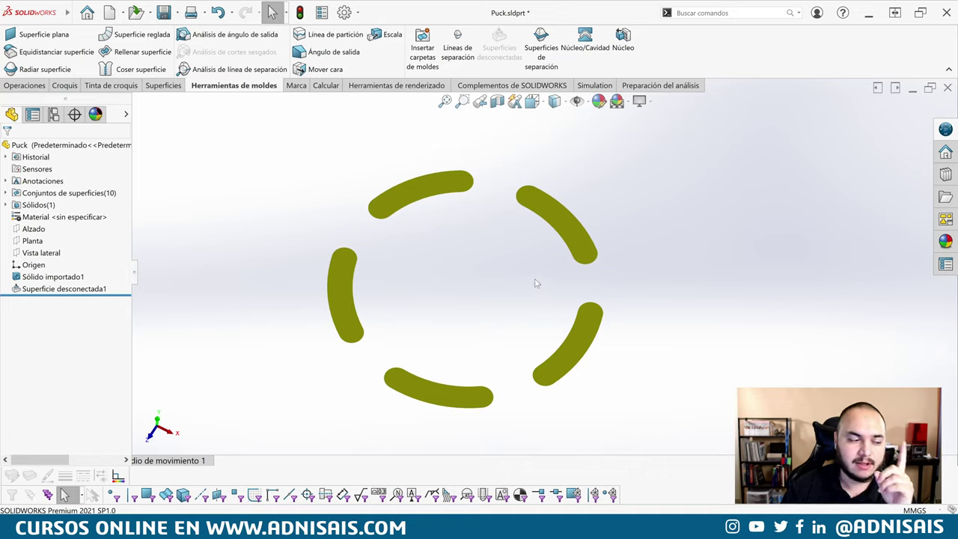
{"action": "left_click", "coordinate": [445, 392]}
{"action": "mouse_move", "coordinate": [457, 412]}
{"action": "middle_mouse_down"}
{"action": "mouse_move", "coordinate": [396, 199]}
{"action": "mouse_move", "coordinate": [456, 374]}
{"action": "middle_mouse_up"}
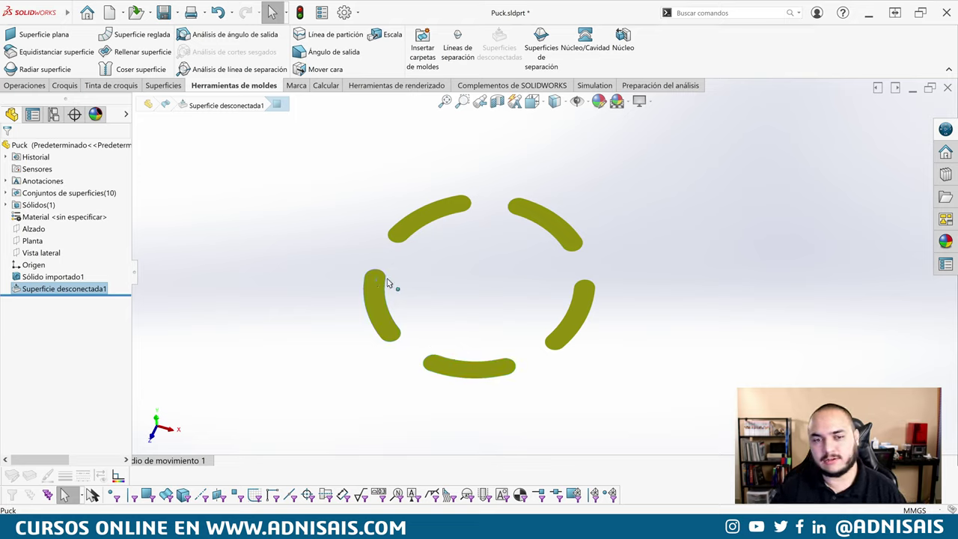
{"action": "left_click", "coordinate": [372, 232]}
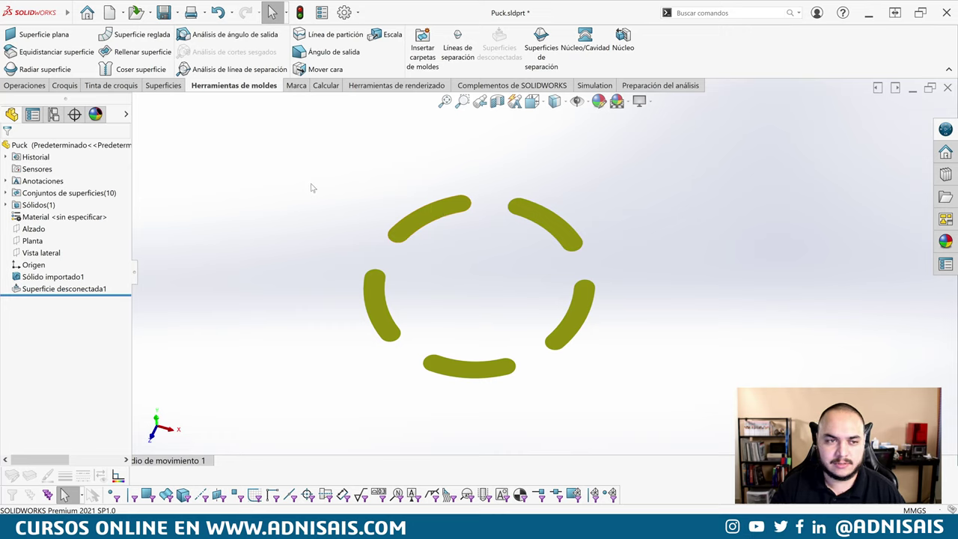
Start Medir from the Calcular tab with units set to inches at 4 decimal places.
{"action": "left_click", "coordinate": [320, 86]}
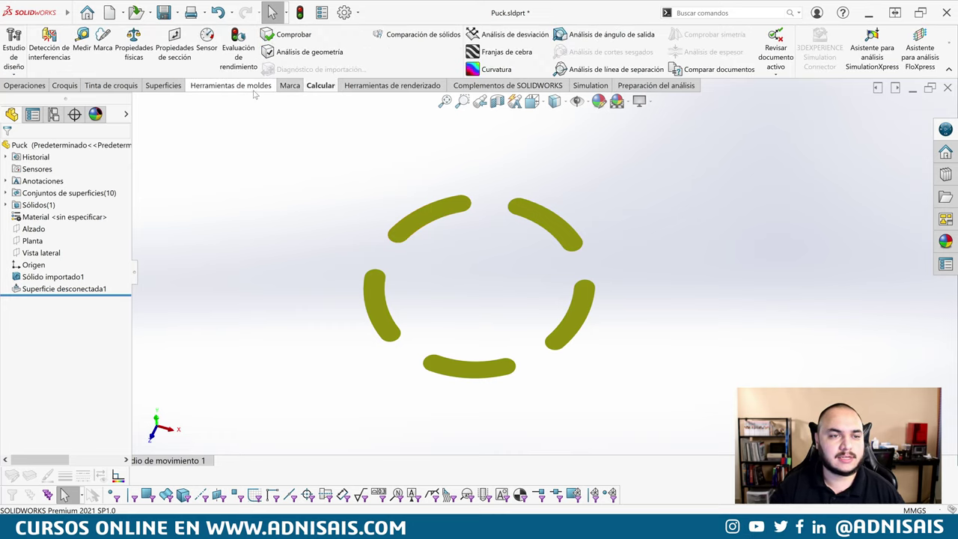
{"action": "left_click", "coordinate": [87, 53]}
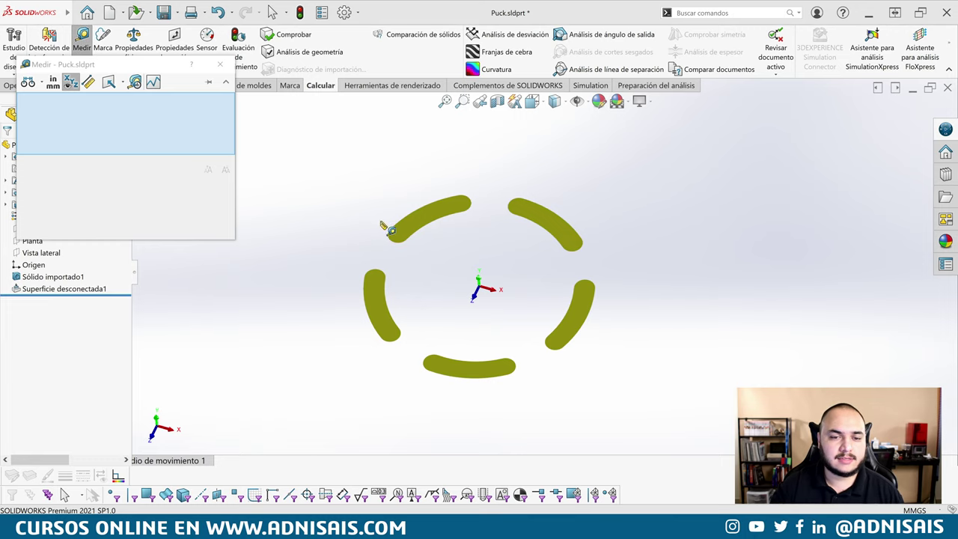
{"action": "key", "text": "alt+Tab"}
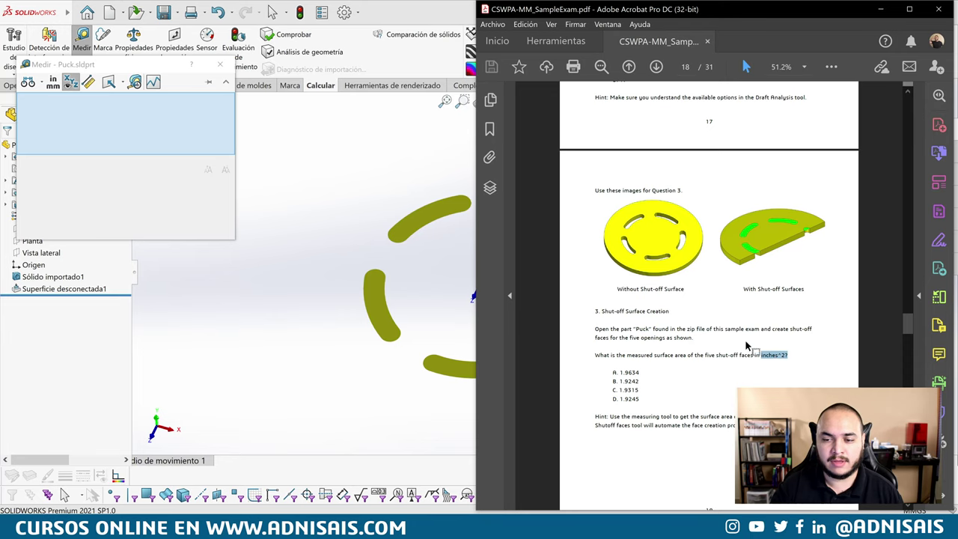
{"action": "left_click", "coordinate": [109, 161]}
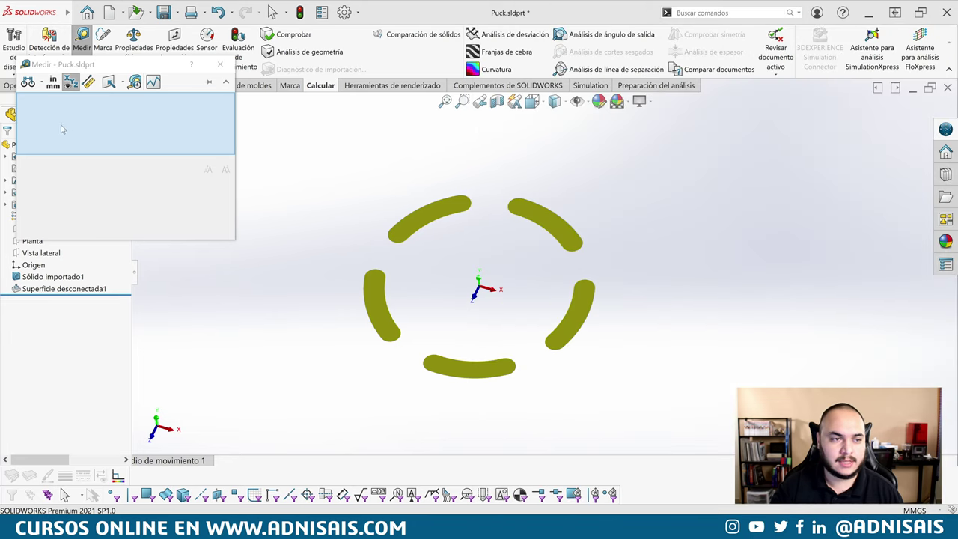
{"action": "left_click", "coordinate": [50, 87]}
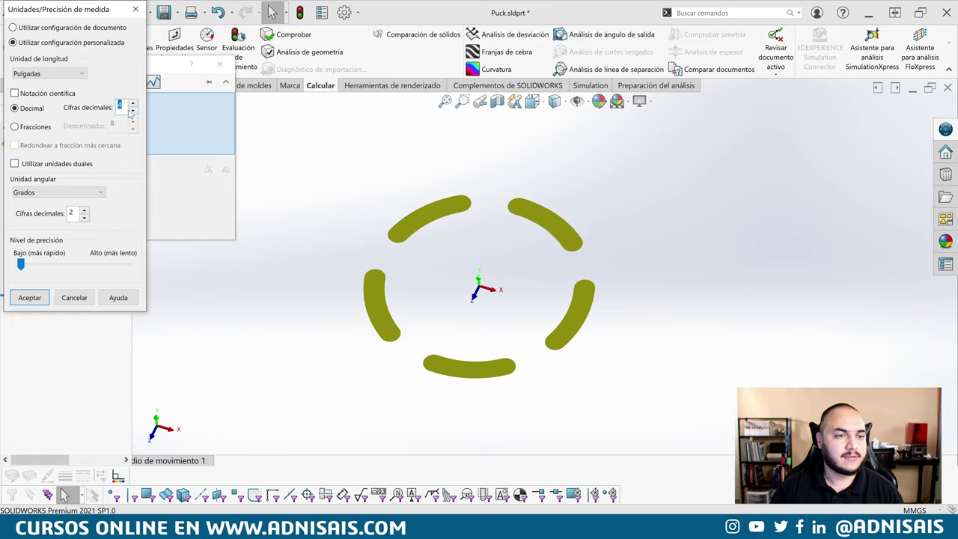
{"action": "left_click", "coordinate": [30, 297]}
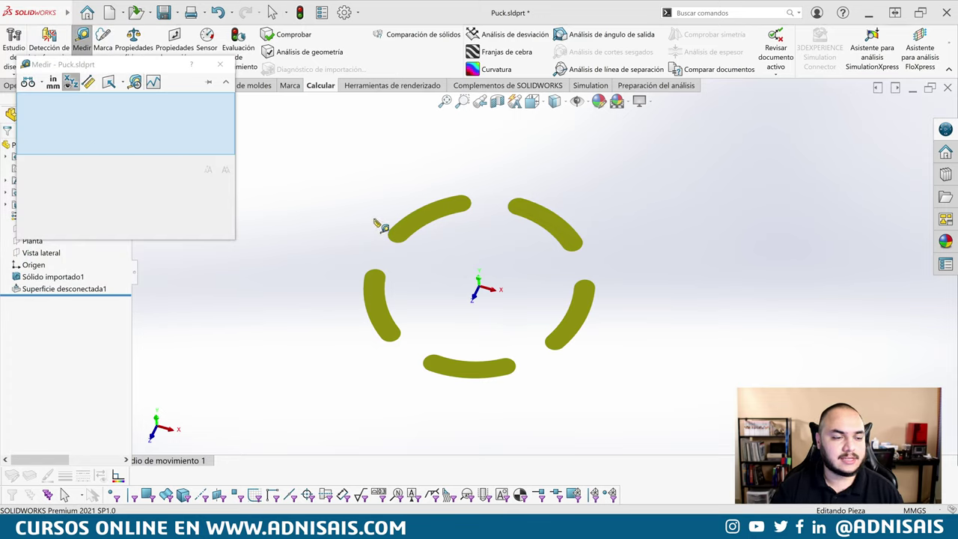
Measure the five slot shut-off faces together for a total area of 1.9242 in².
{"action": "left_click", "coordinate": [420, 217]}
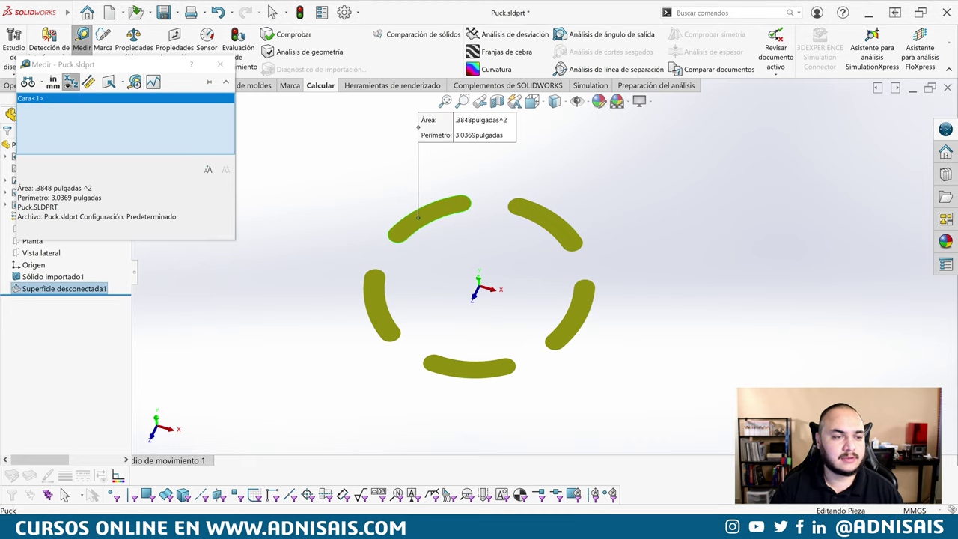
{"action": "left_click", "coordinate": [373, 288]}
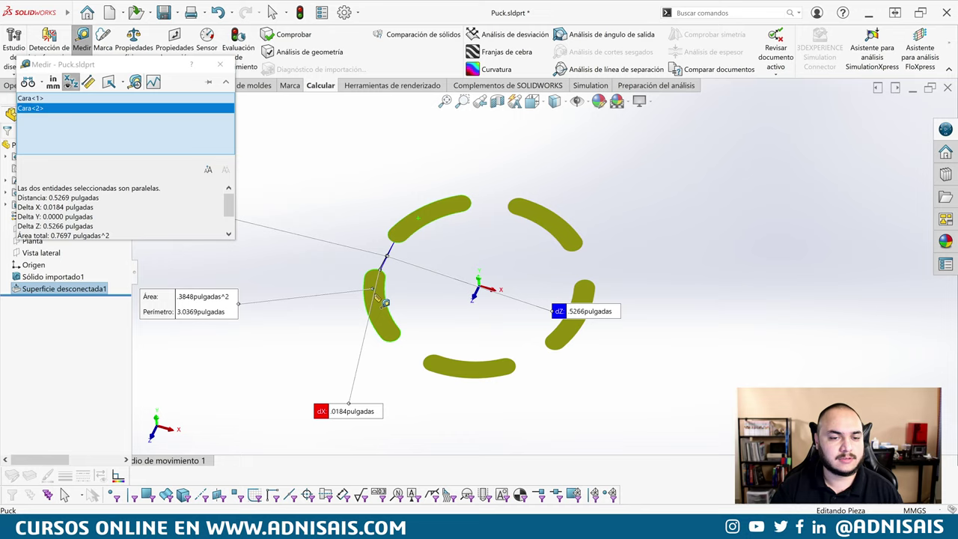
{"action": "left_click", "coordinate": [474, 372]}
{"action": "left_click", "coordinate": [554, 227]}
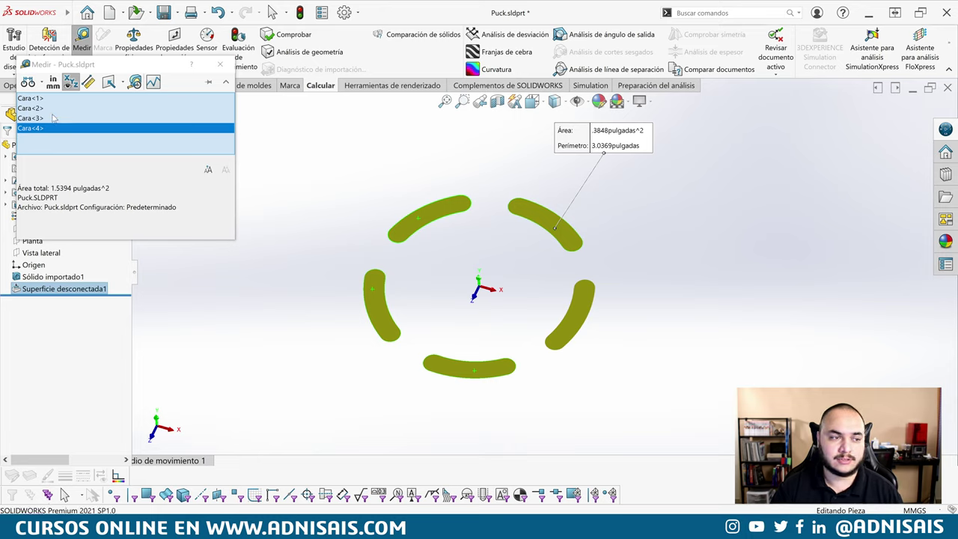
{"action": "left_click", "coordinate": [570, 332]}
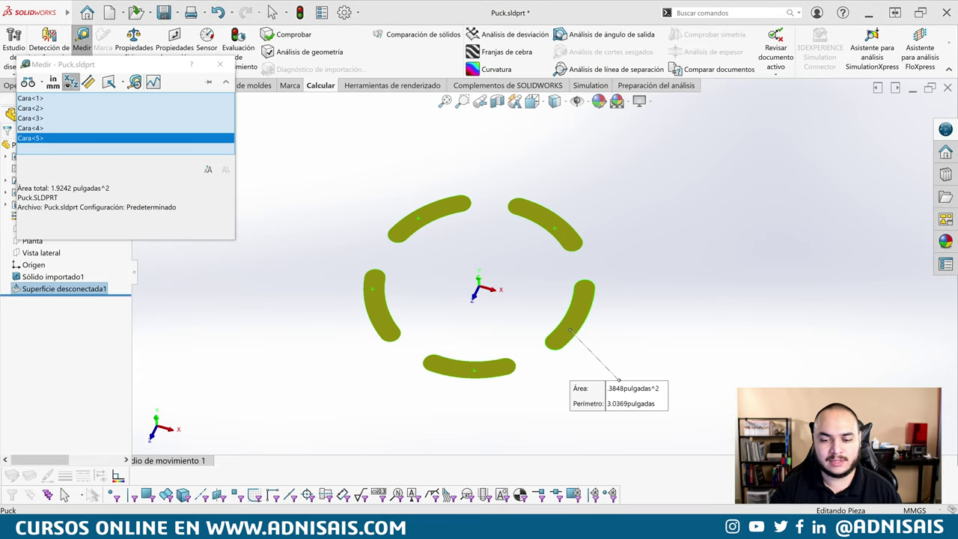
{"action": "key", "text": "alt+Tab"}
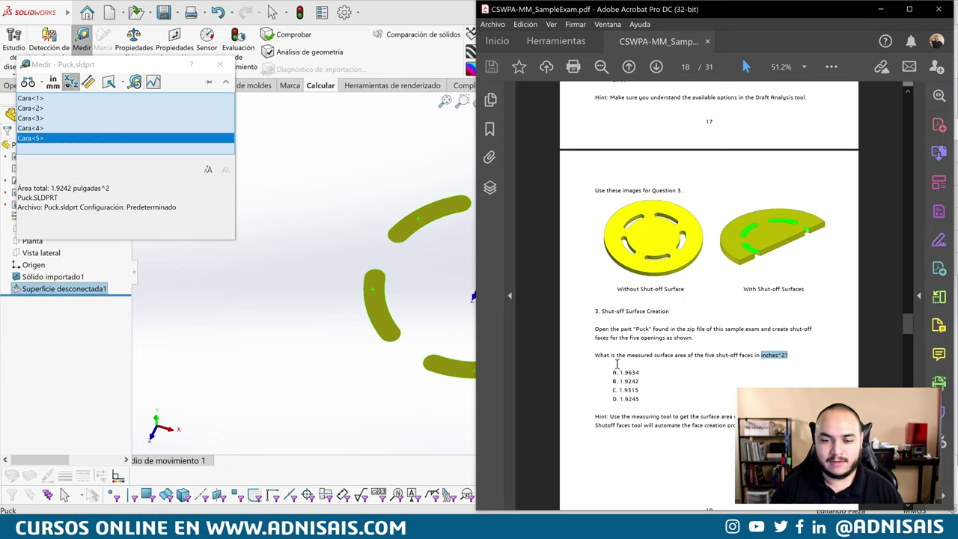
Mark answer B (1.9242) in Question 3 and scroll down to the Answer Key.
{"action": "left_click_drag", "start_coordinate": [612, 381], "coordinate": [621, 381]}
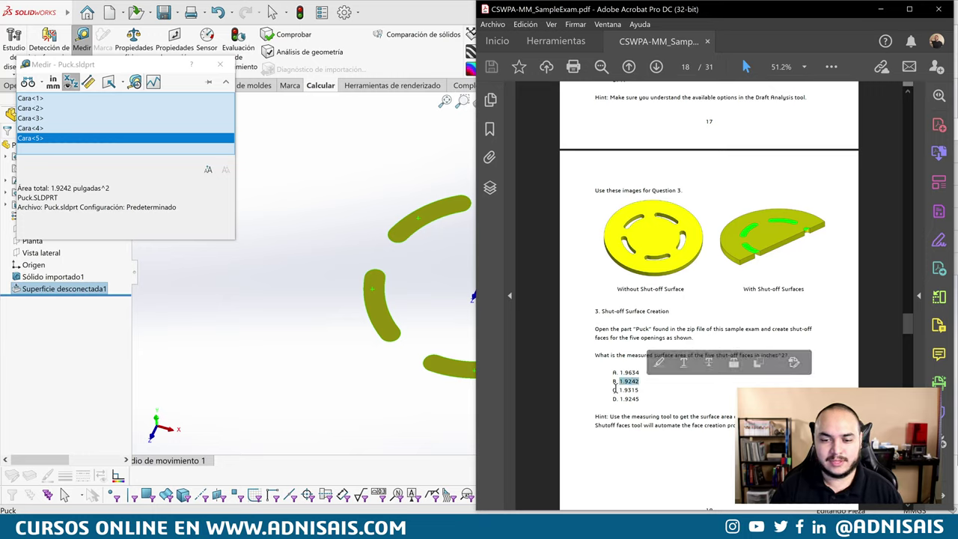
{"action": "scroll", "coordinate": [621, 381], "scroll_direction": "down", "scroll_amount": 10}
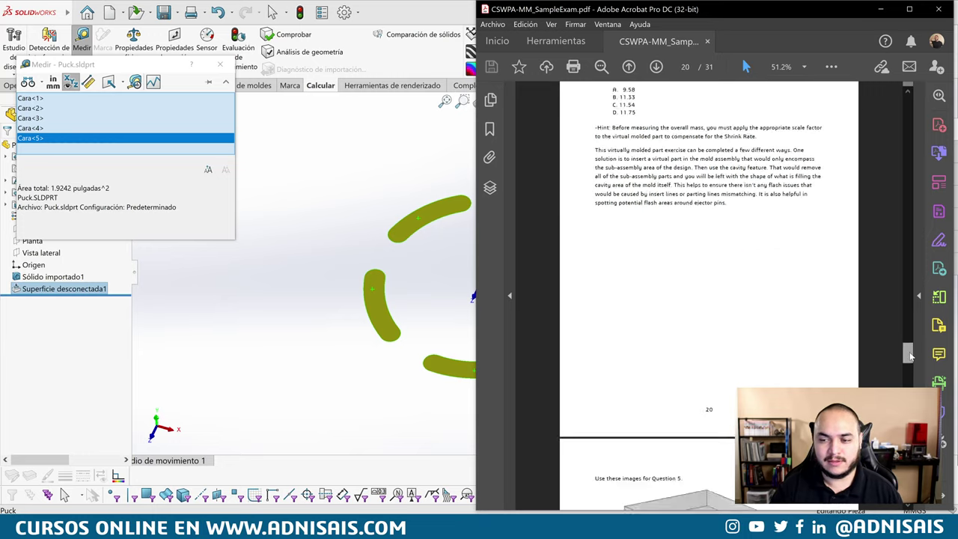
{"action": "scroll", "coordinate": [621, 381], "scroll_direction": "down", "scroll_amount": 10}
{"action": "scroll", "coordinate": [621, 381], "scroll_direction": "down", "scroll_amount": 4}
{"action": "scroll", "coordinate": [621, 381], "scroll_direction": "down", "scroll_amount": 4}
{"action": "scroll", "coordinate": [621, 381], "scroll_direction": "down", "scroll_amount": 4}
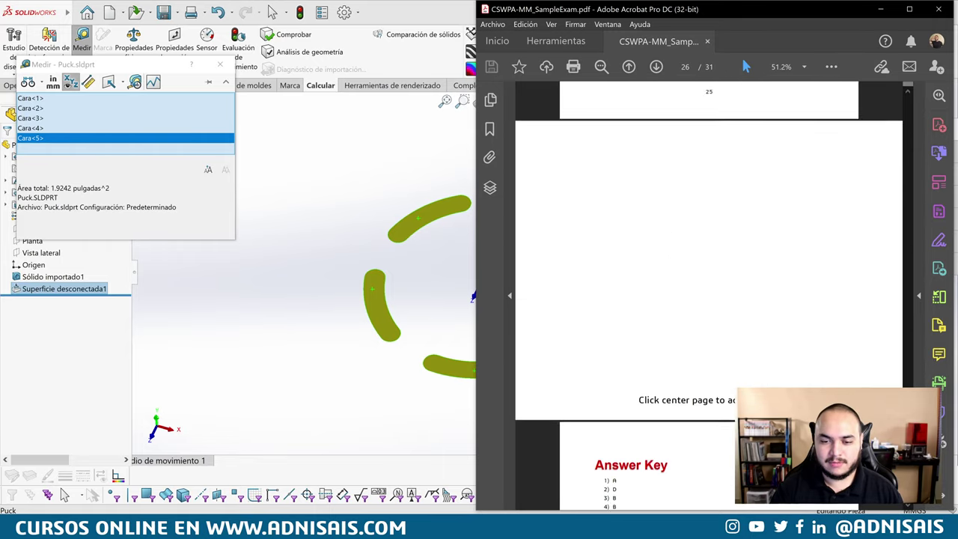
{"action": "scroll", "coordinate": [621, 381], "scroll_direction": "down", "scroll_amount": 4}
Check item 3 on the Answer Key, then return to page 19 with Question 4.
{"action": "triple_click", "coordinate": [608, 309]}
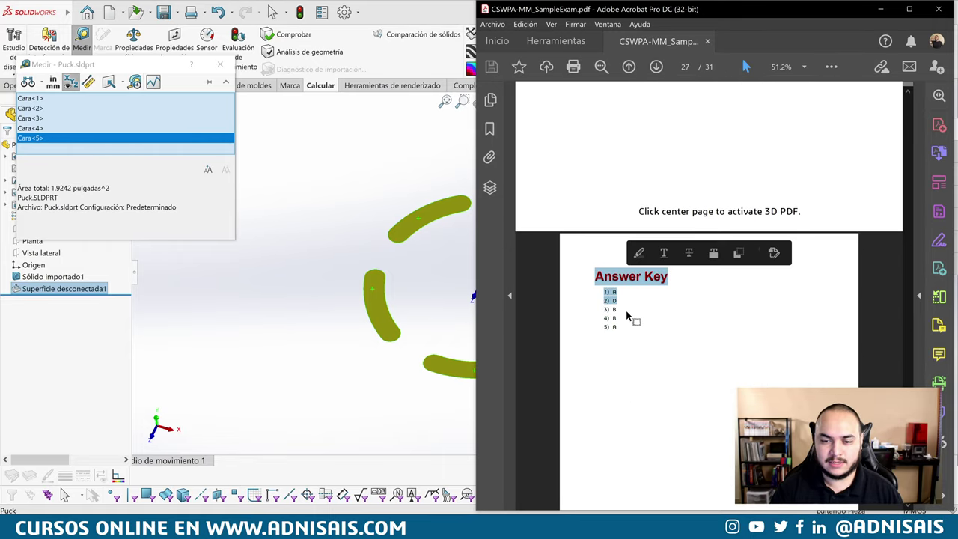
{"action": "left_click", "coordinate": [601, 309]}
{"action": "left_click", "coordinate": [614, 311]}
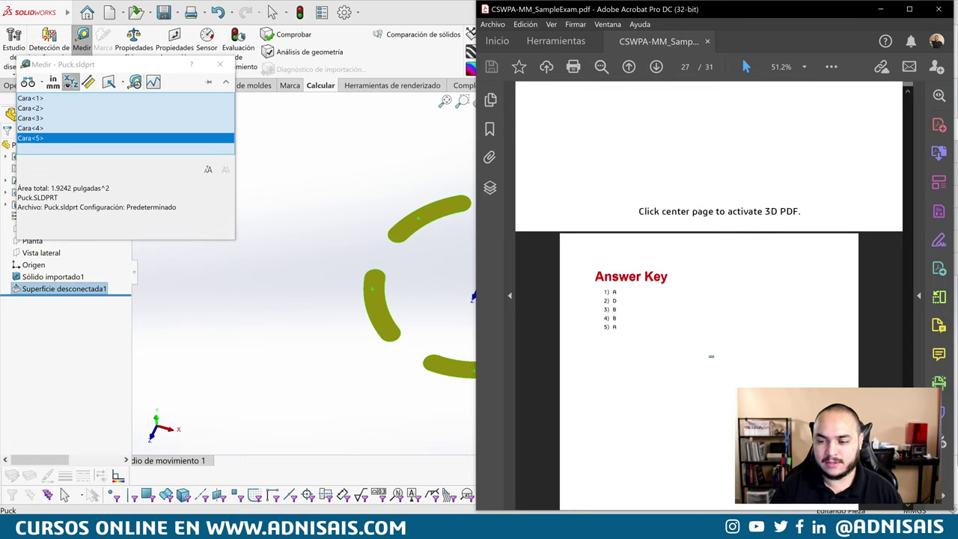
{"action": "mouse_move", "coordinate": [908, 438]}
{"action": "left_mouse_down"}
{"action": "mouse_move", "coordinate": [921, 328]}
{"action": "mouse_move", "coordinate": [925, 344]}
{"action": "left_mouse_up"}
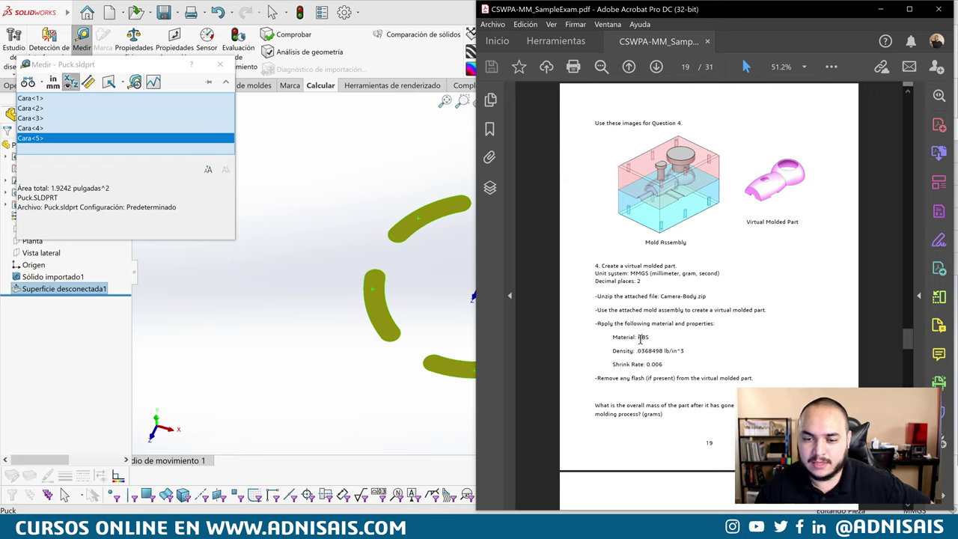
{"action": "double_click", "coordinate": [642, 338]}
{"action": "left_click", "coordinate": [648, 355]}
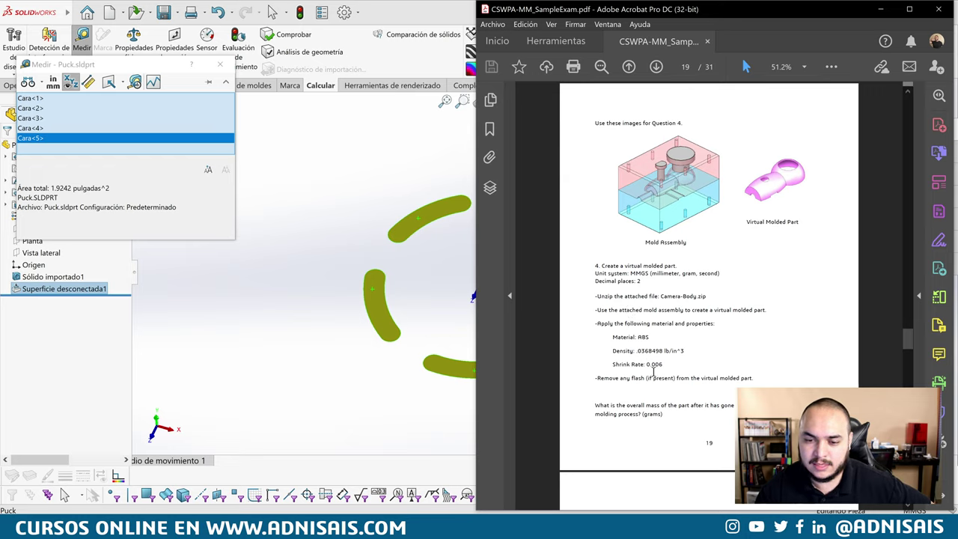
{"action": "double_click", "coordinate": [655, 365]}
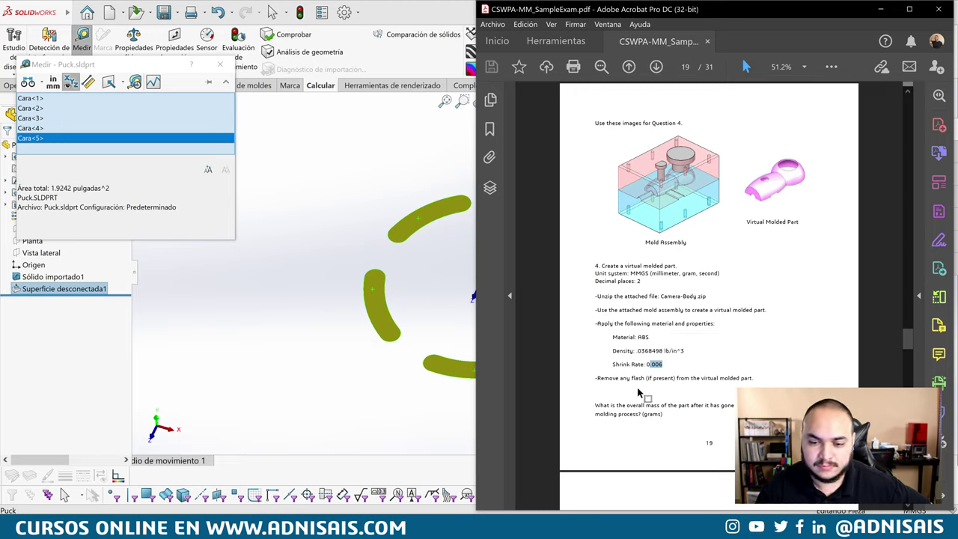
{"action": "left_click_drag", "start_coordinate": [629, 378], "coordinate": [649, 383]}
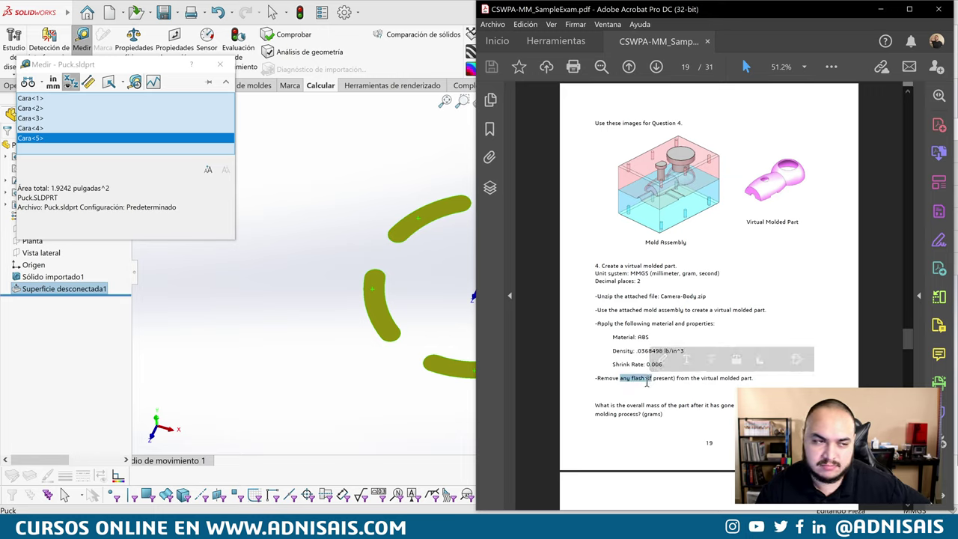
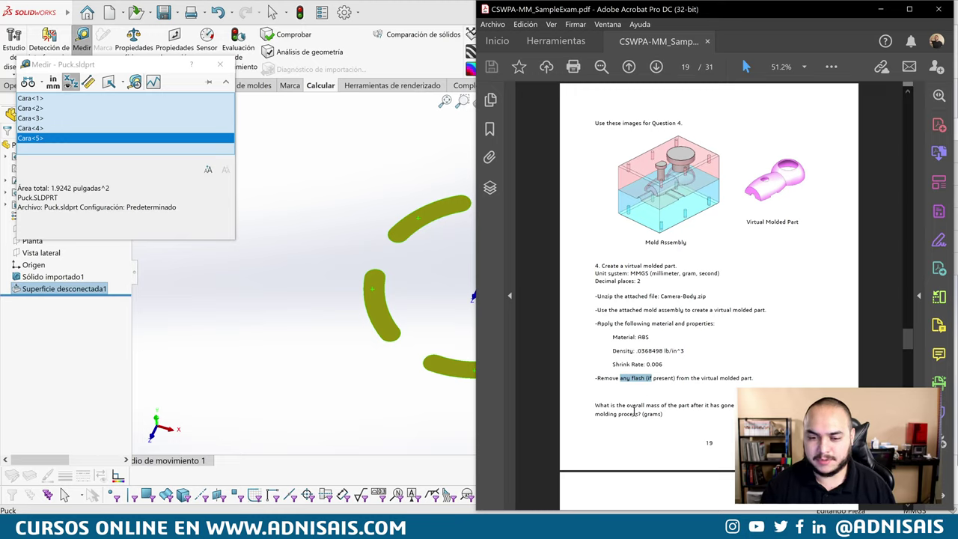
Mark the grams unit in the exam question and close the face area measurement.
{"action": "left_click_drag", "start_coordinate": [646, 404], "coordinate": [658, 406]}
{"action": "left_click", "coordinate": [682, 410]}
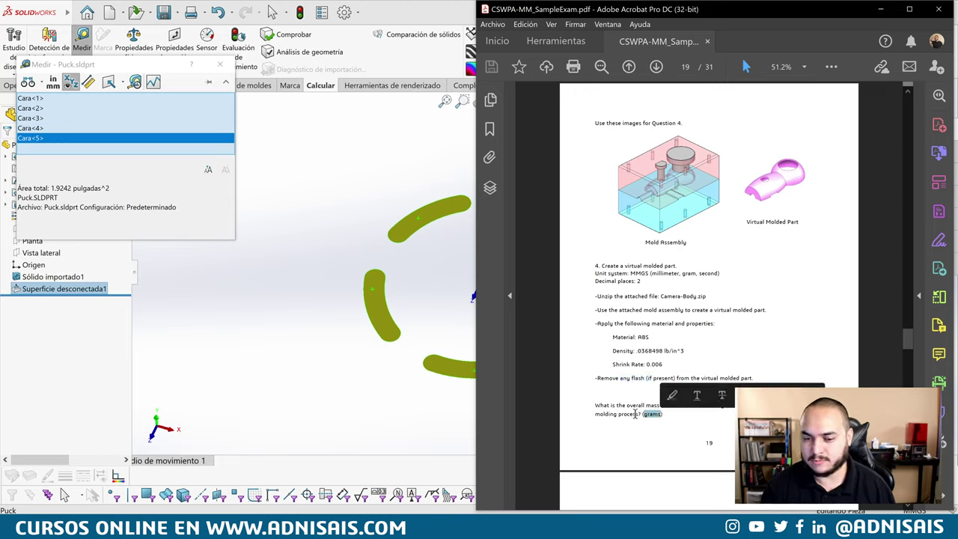
{"action": "left_click", "coordinate": [228, 75]}
{"action": "left_click", "coordinate": [227, 81]}
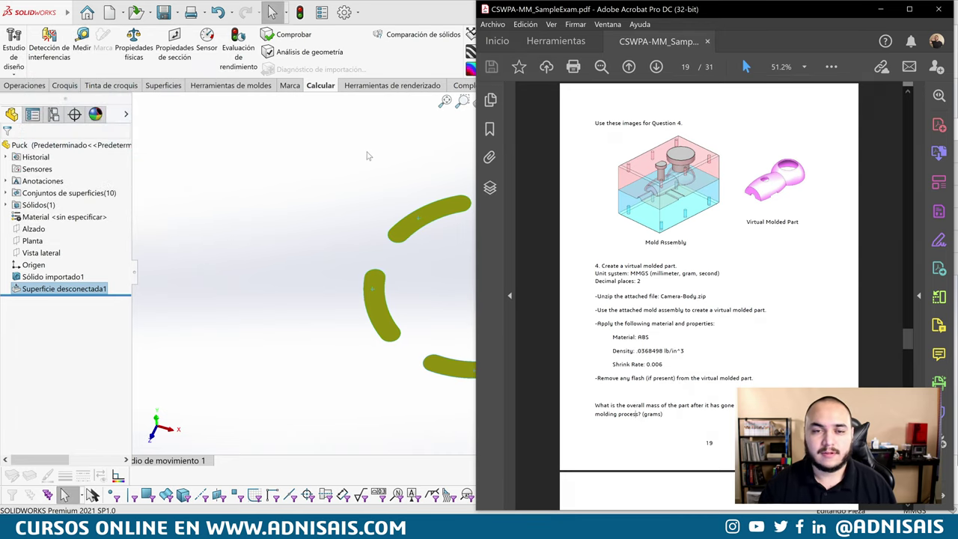
Close the Puck and Bracket parts, choosing 'No guardar' for each.
{"action": "left_click", "coordinate": [947, 88]}
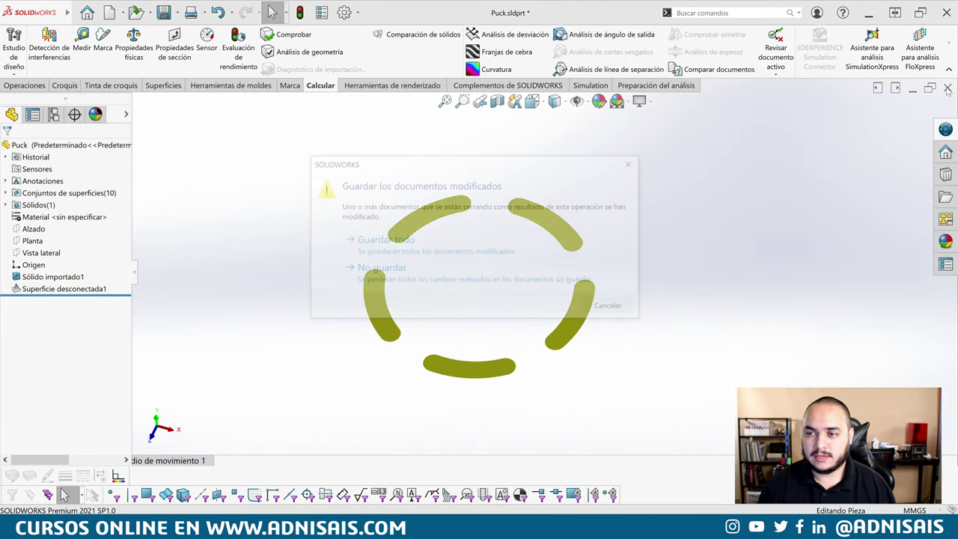
{"action": "left_click", "coordinate": [441, 273]}
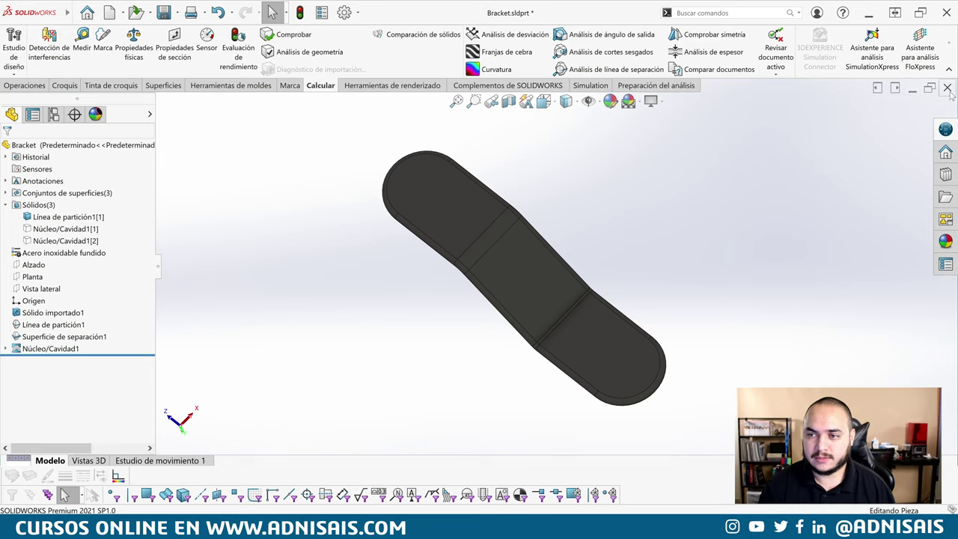
{"action": "left_click", "coordinate": [946, 89]}
{"action": "left_click", "coordinate": [438, 283]}
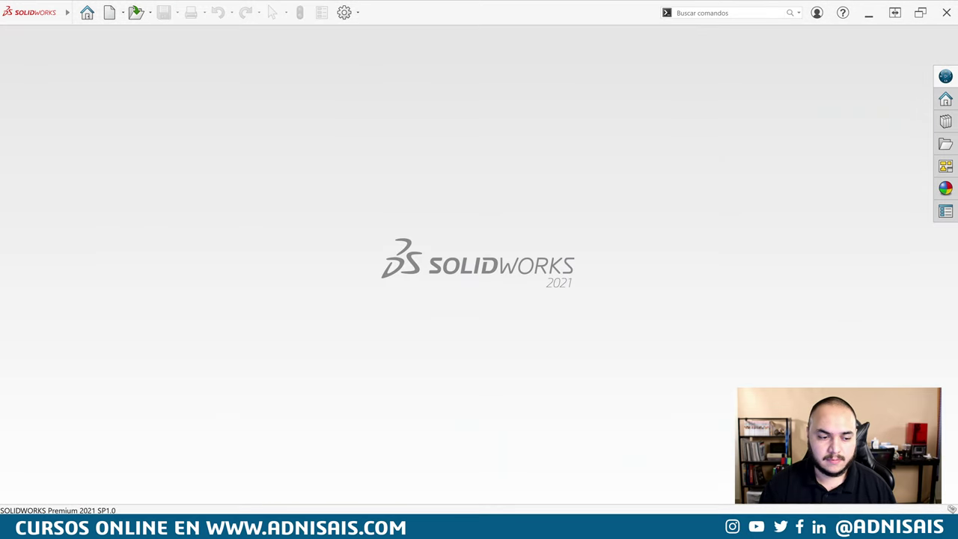
Extract Camera-Body.zip into a Camera-Body folder and open Camera-Body.SLDASM from its inner folder.
{"action": "left_click", "coordinate": [168, 478]}
{"action": "right_click", "coordinate": [876, 154]}
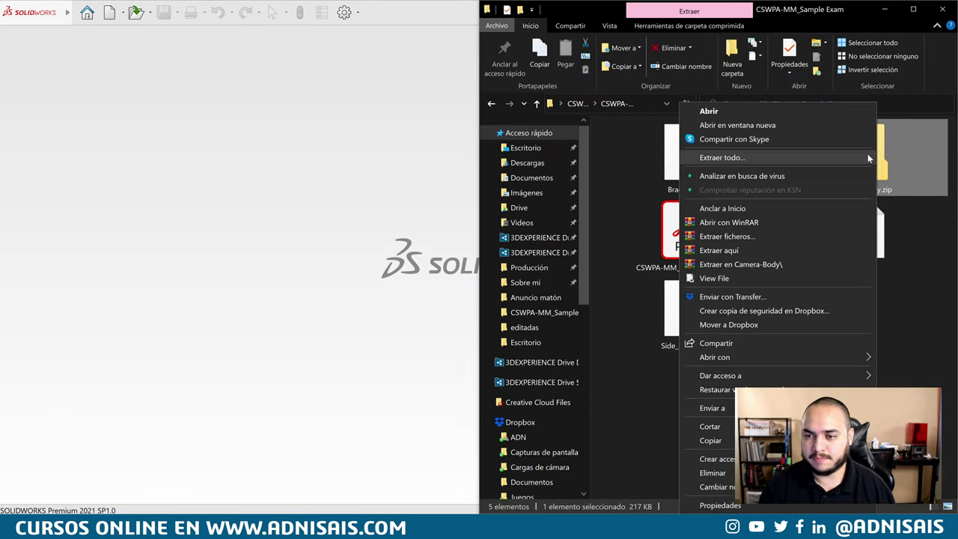
{"action": "left_click", "coordinate": [740, 263]}
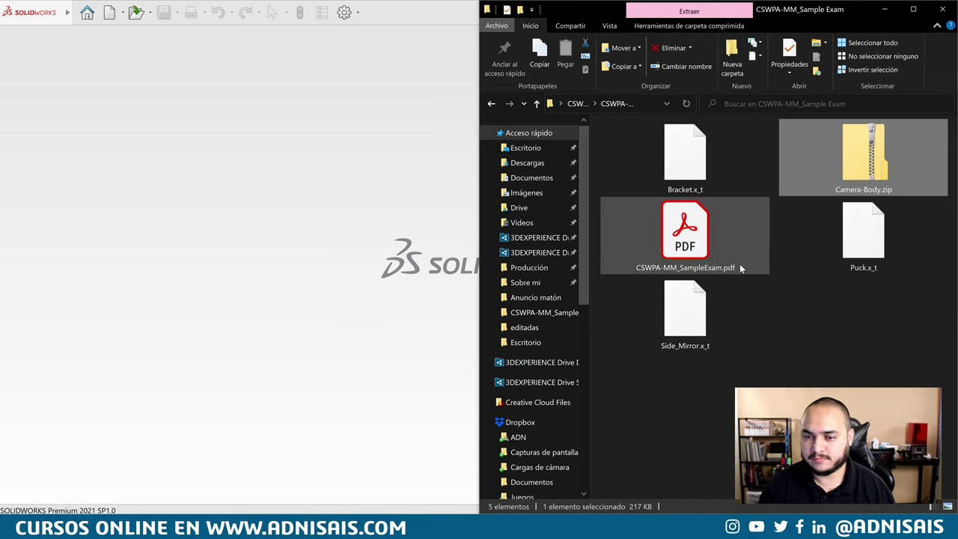
{"action": "double_click", "coordinate": [699, 180]}
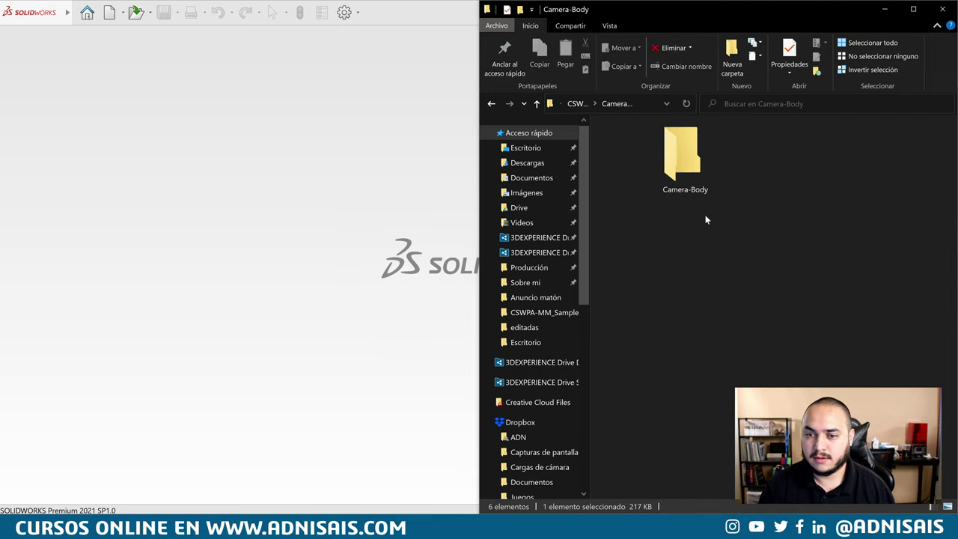
{"action": "double_click", "coordinate": [692, 170]}
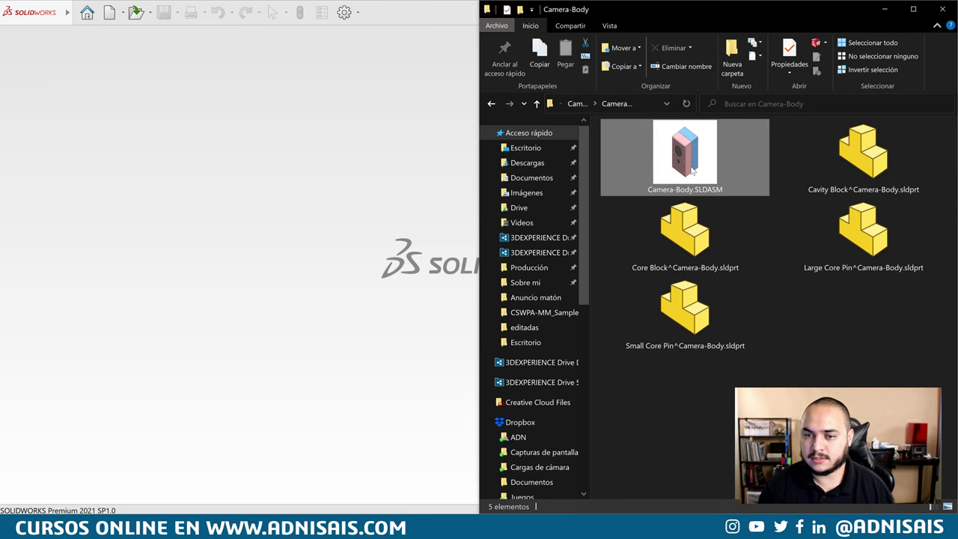
{"action": "double_click", "coordinate": [718, 161]}
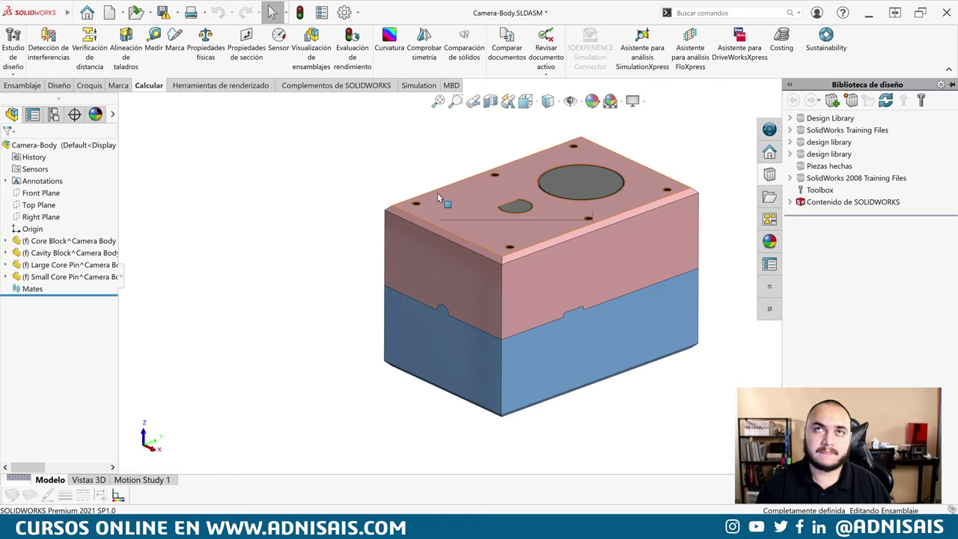
Orbit the mold assembly, then create a section view cut along the Right Plane.
{"action": "middle_click_drag", "start_coordinate": [723, 207], "coordinate": [690, 225]}
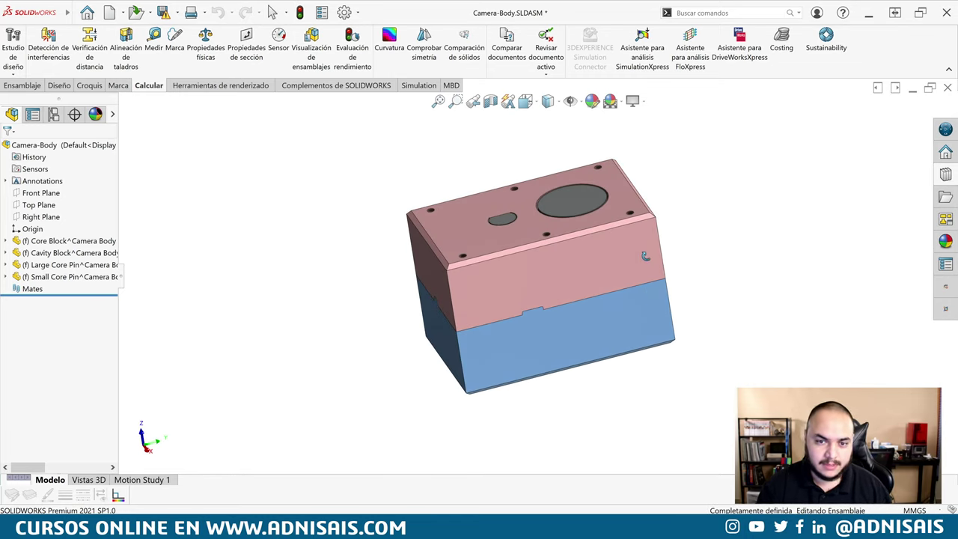
{"action": "middle_click_drag", "start_coordinate": [464, 197], "coordinate": [505, 144]}
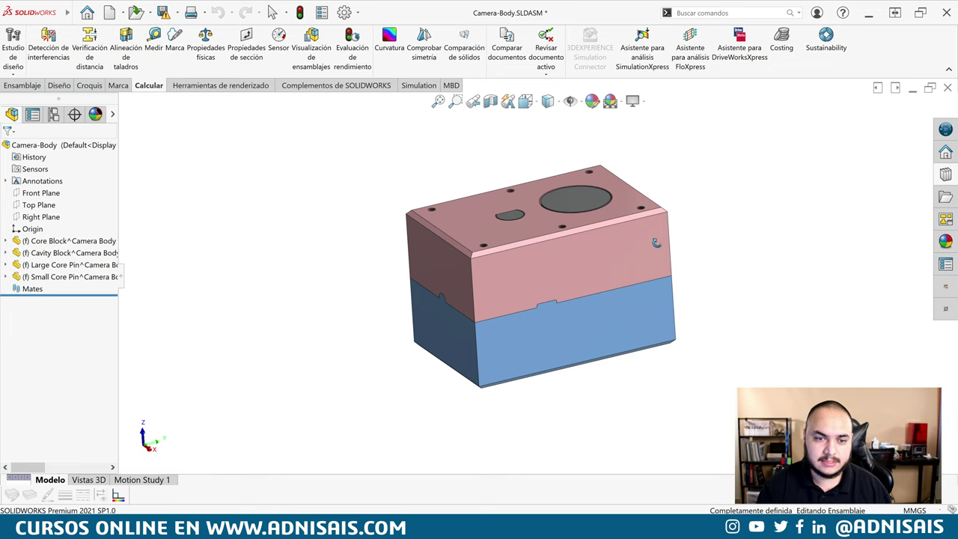
{"action": "left_click", "coordinate": [490, 100]}
{"action": "left_click", "coordinate": [60, 355]}
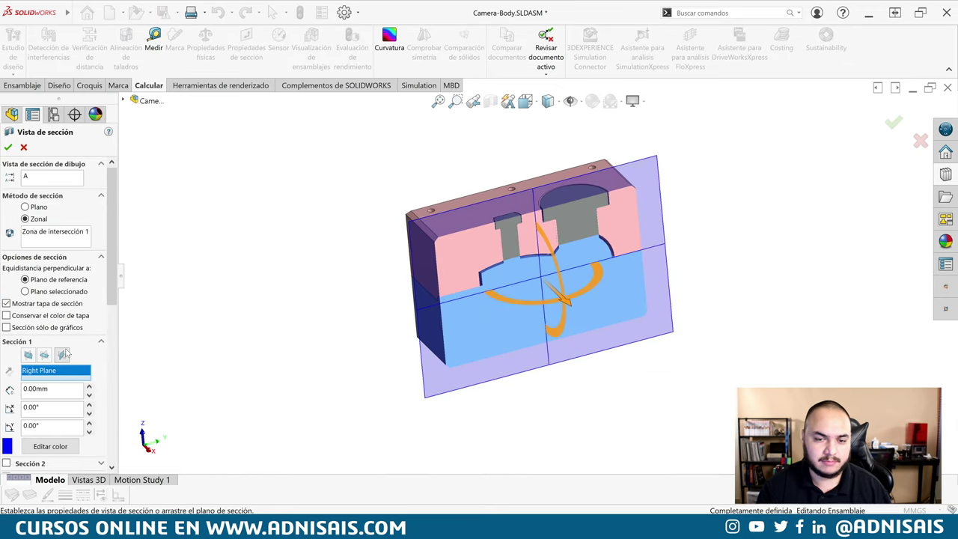
{"action": "left_click", "coordinate": [7, 147]}
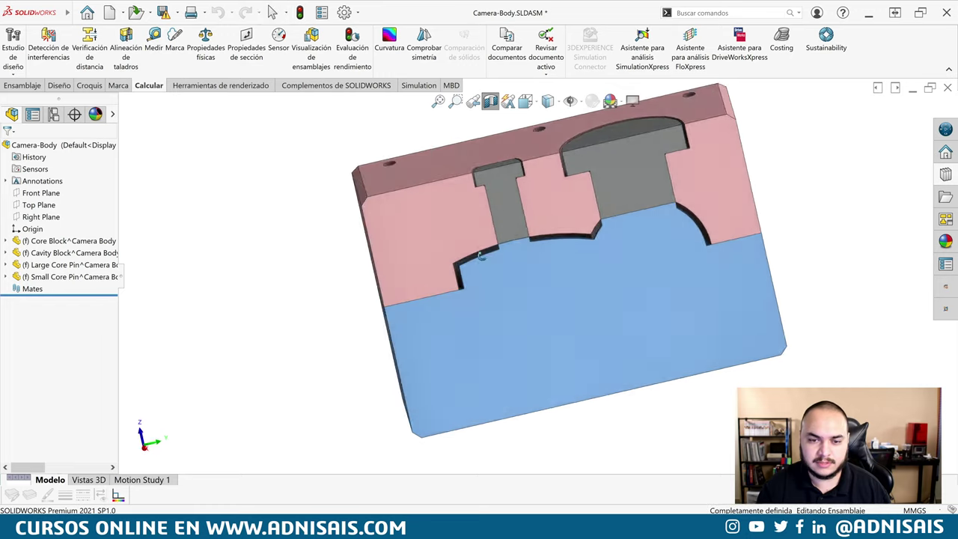
Zoom into the sectioned mold and orbit to look along the core/cavity gap.
{"action": "scroll", "coordinate": [617, 208], "scroll_direction": "down", "scroll_amount": 5}
{"action": "scroll", "coordinate": [618, 209], "scroll_direction": "down", "scroll_amount": 3}
{"action": "scroll", "coordinate": [607, 235], "scroll_direction": "down", "scroll_amount": 3}
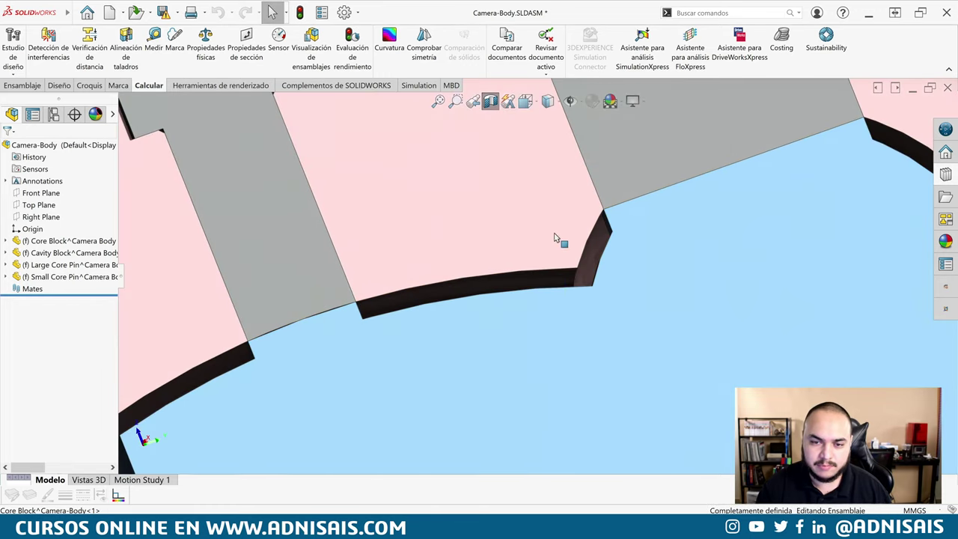
{"action": "scroll", "coordinate": [560, 239], "scroll_direction": "down", "scroll_amount": 3}
{"action": "left_click", "coordinate": [607, 359]}
{"action": "middle_click_drag", "start_coordinate": [608, 359], "coordinate": [609, 403]}
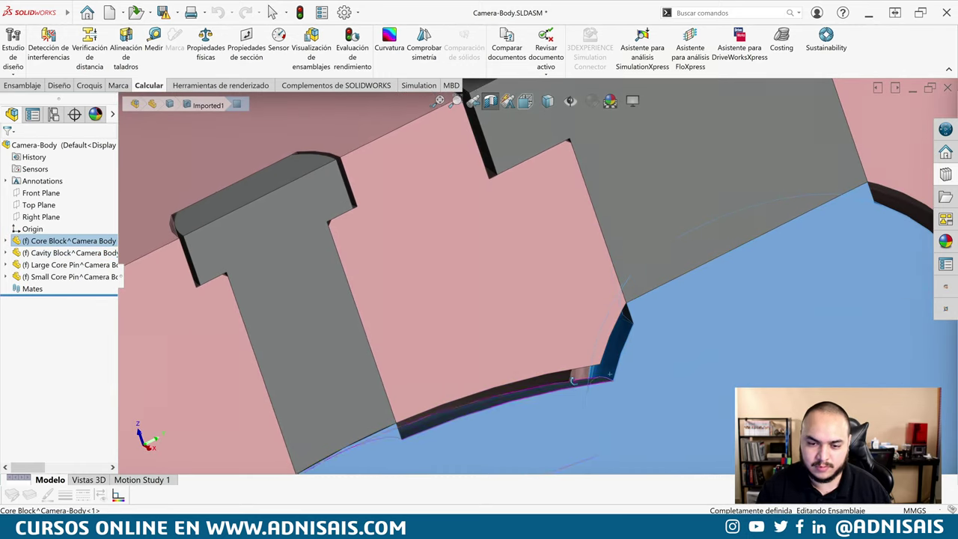
{"action": "middle_click_drag", "start_coordinate": [614, 385], "coordinate": [572, 383]}
Zoom back out and rotate the sectioned mold to inspect the gaps from several angles.
{"action": "scroll", "coordinate": [591, 367], "scroll_direction": "up", "scroll_amount": 2}
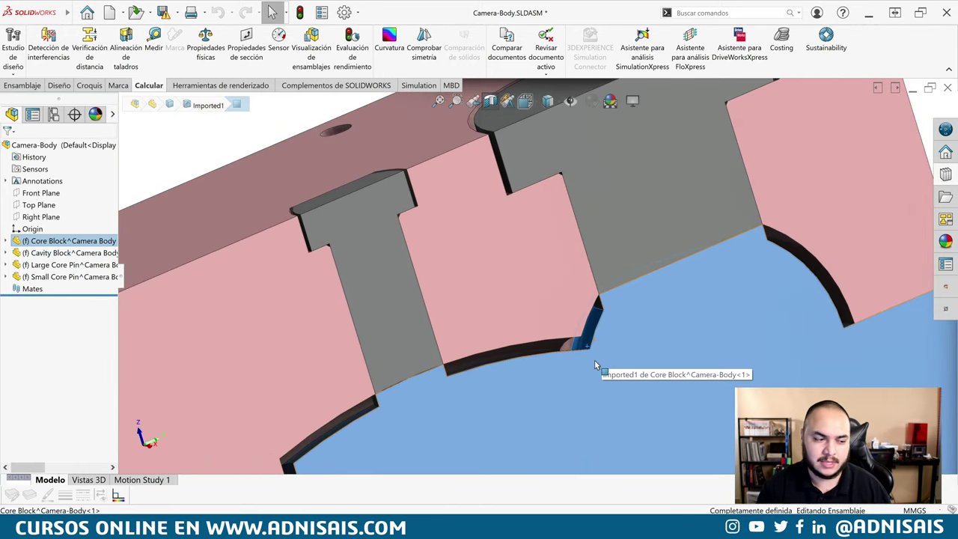
{"action": "scroll", "coordinate": [583, 352], "scroll_direction": "up", "scroll_amount": 2}
{"action": "scroll", "coordinate": [569, 340], "scroll_direction": "up", "scroll_amount": 2}
{"action": "scroll", "coordinate": [563, 336], "scroll_direction": "up", "scroll_amount": 2}
{"action": "middle_click_drag", "start_coordinate": [561, 318], "coordinate": [545, 364]}
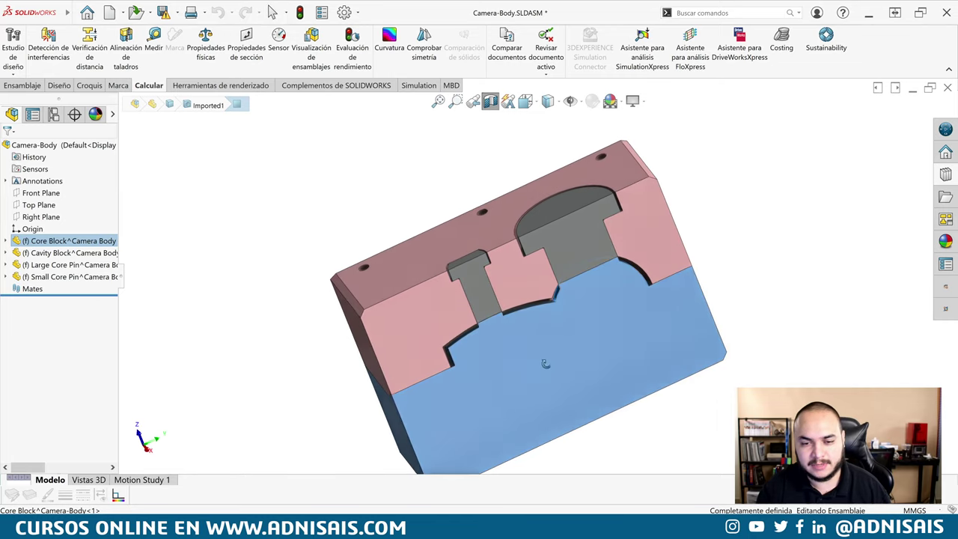
{"action": "middle_click_drag", "start_coordinate": [524, 324], "coordinate": [646, 309]}
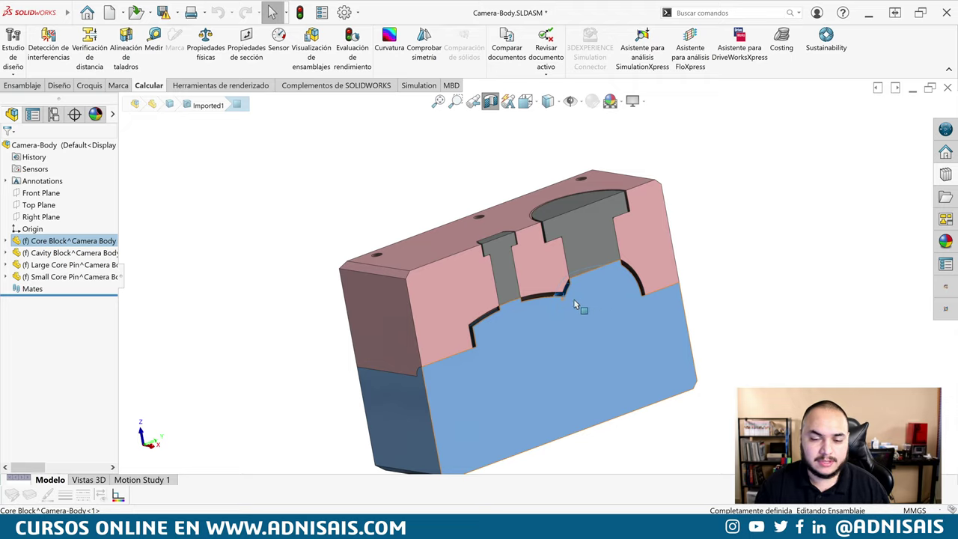
{"action": "middle_click_drag", "start_coordinate": [650, 298], "coordinate": [648, 315]}
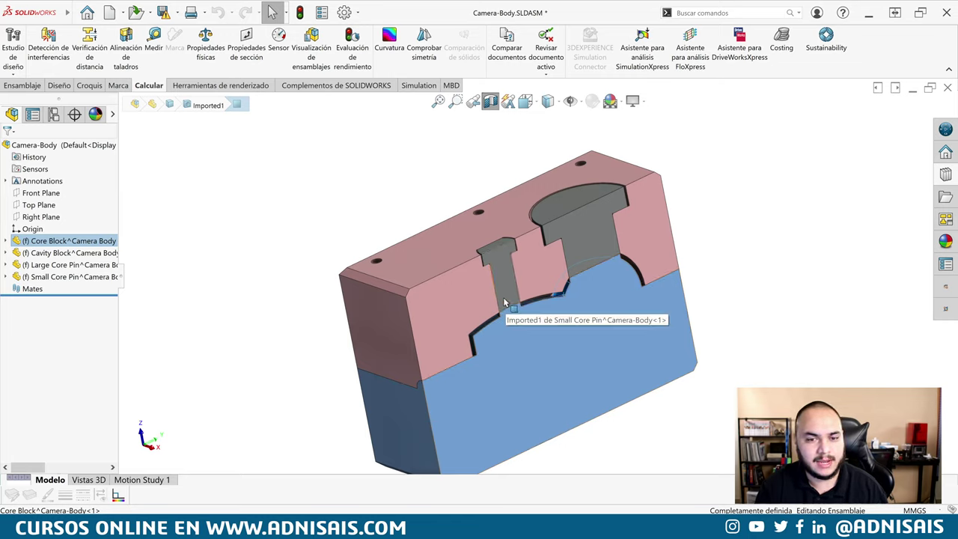
{"action": "middle_click_drag", "start_coordinate": [498, 302], "coordinate": [493, 300]}
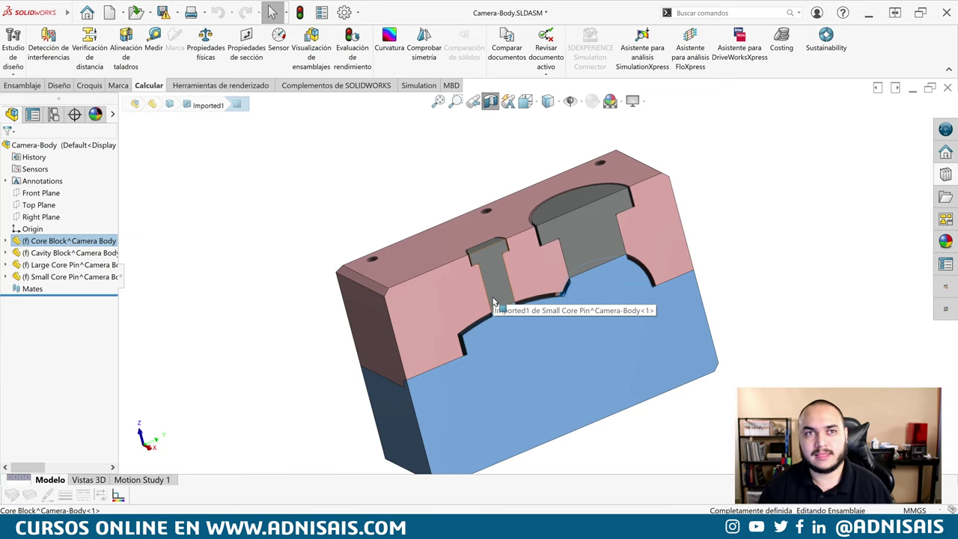
Turn off the section cut, hide the cavity block, and zoom to the small pin's cylindrical face.
{"action": "left_click", "coordinate": [490, 101]}
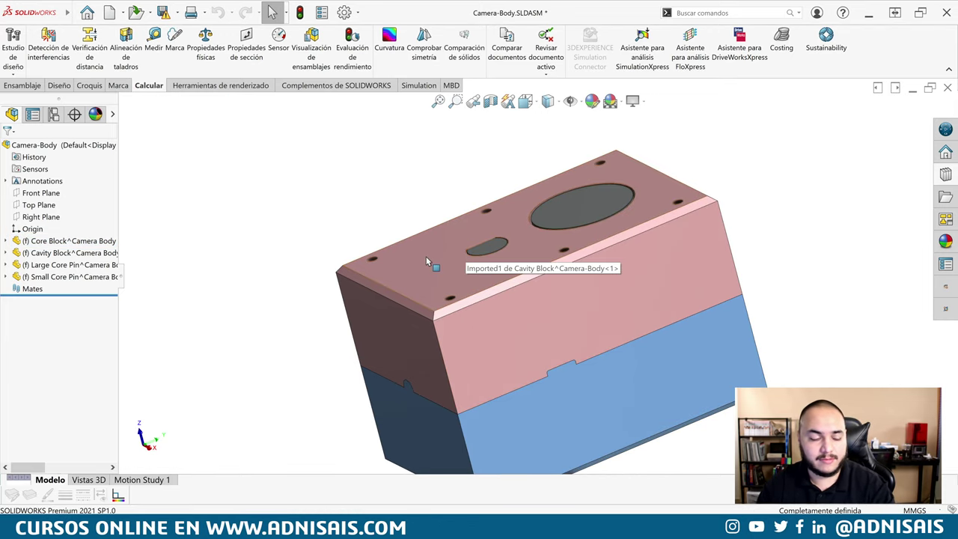
{"action": "key", "text": "Tab"}
{"action": "scroll", "coordinate": [460, 357], "scroll_direction": "down", "scroll_amount": 5}
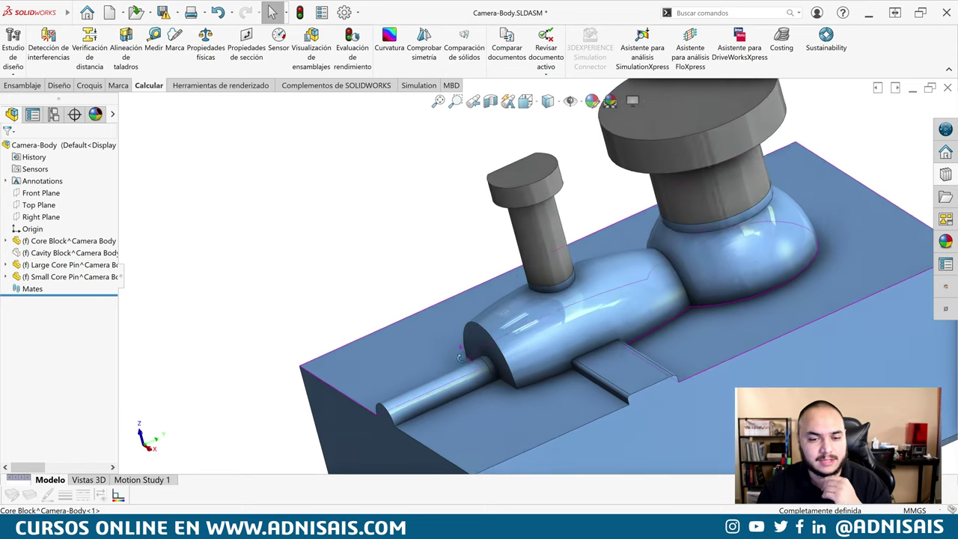
{"action": "scroll", "coordinate": [489, 375], "scroll_direction": "down", "scroll_amount": 5}
{"action": "left_click", "coordinate": [511, 303]}
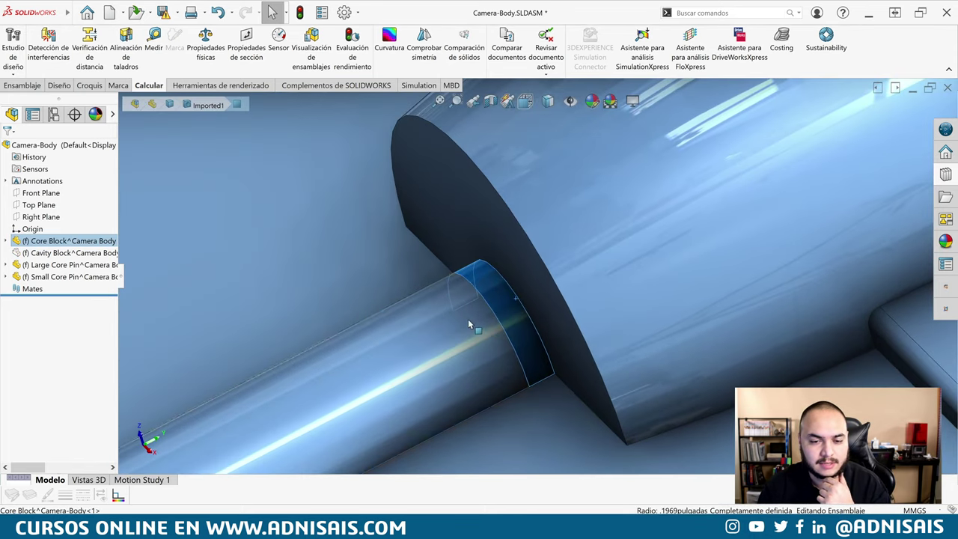
{"action": "left_click", "coordinate": [467, 320]}
{"action": "left_click", "coordinate": [493, 319]}
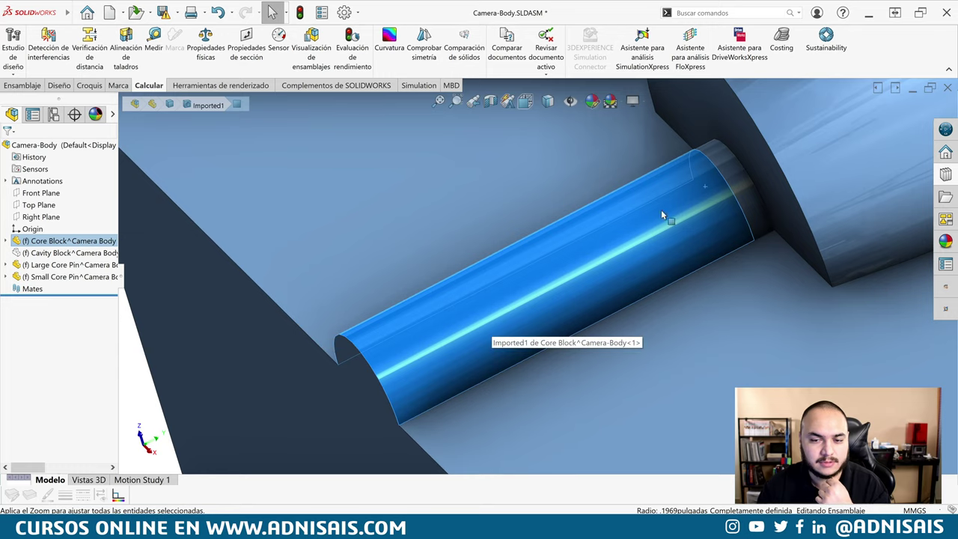
Select the pin's end face and hide the core block to view the pin inside the cavity.
{"action": "left_click", "coordinate": [747, 219]}
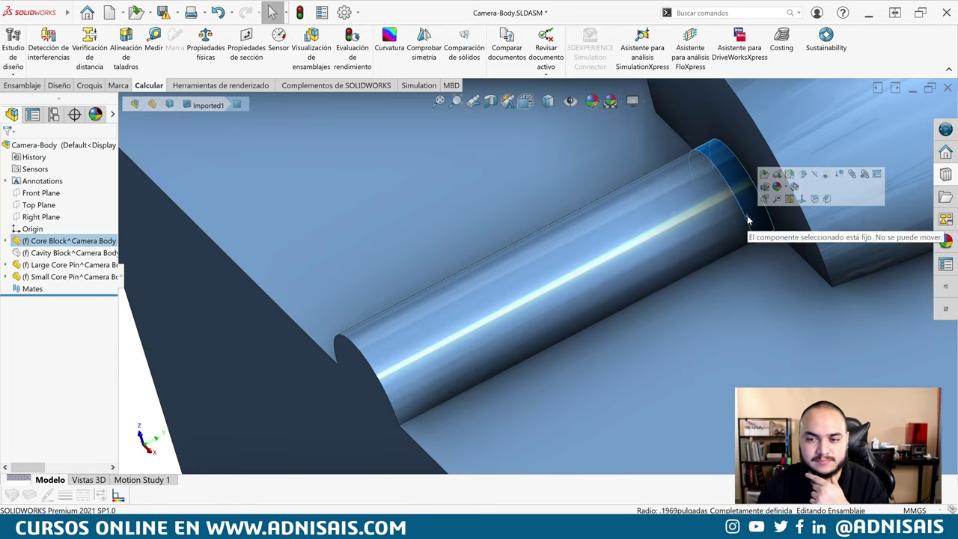
{"action": "scroll", "coordinate": [747, 220], "scroll_direction": "up", "scroll_amount": 3}
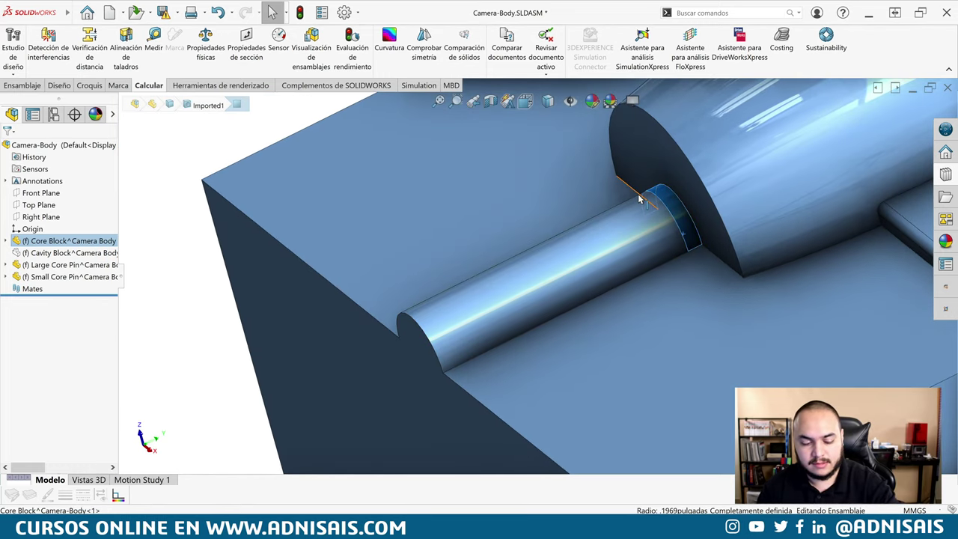
{"action": "key", "text": "Tab"}
{"action": "key", "text": "shift+Tab"}
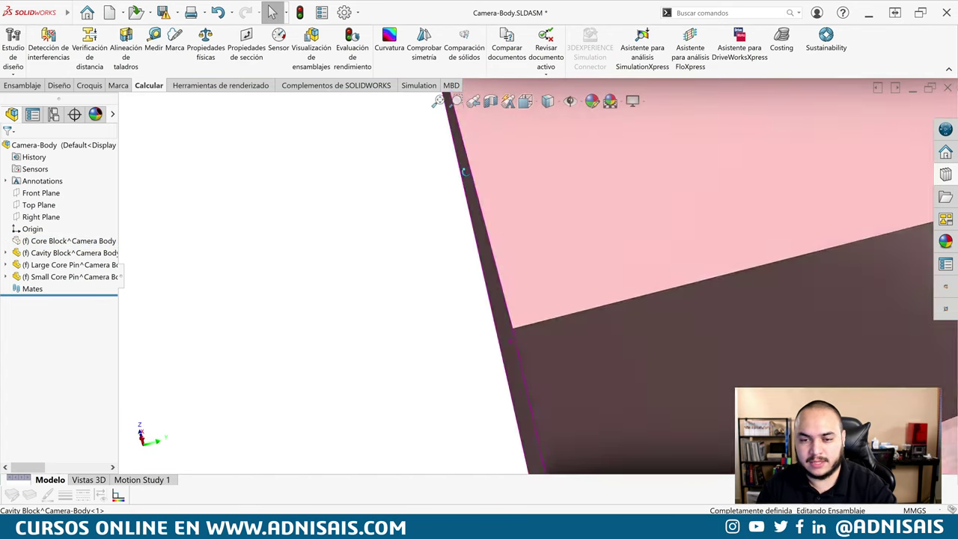
{"action": "scroll", "coordinate": [711, 329], "scroll_direction": "down", "scroll_amount": 3}
{"action": "left_click", "coordinate": [572, 330]}
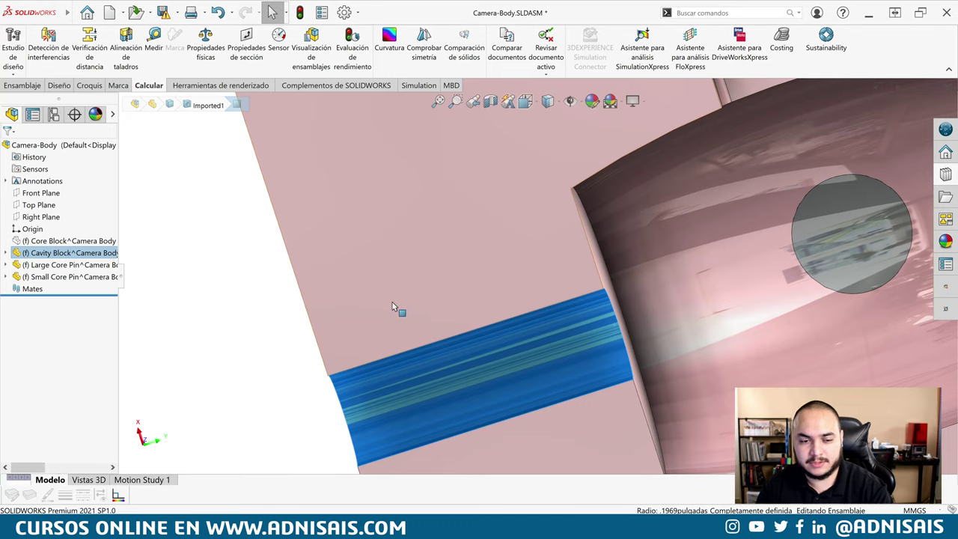
Isolate the pin by hiding the cavity, then show both blocks again and orbit the view.
{"action": "key", "text": "Tab"}
{"action": "key", "text": "shift+Tab"}
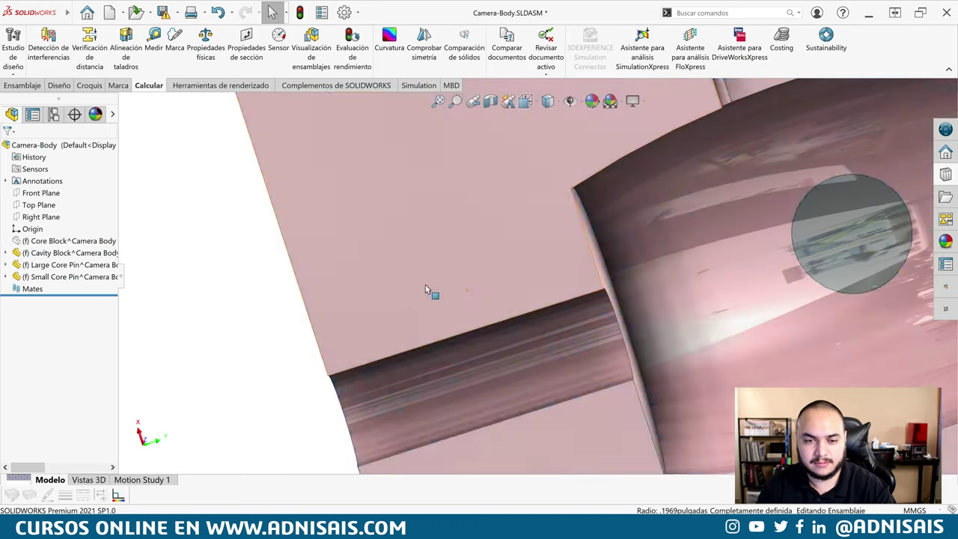
{"action": "key", "text": "shift+Tab"}
{"action": "mouse_move", "coordinate": [418, 290]}
{"action": "middle_mouse_down"}
{"action": "mouse_move", "coordinate": [354, 232]}
{"action": "mouse_move", "coordinate": [441, 179]}
{"action": "middle_mouse_up"}
{"action": "scroll", "coordinate": [353, 232], "scroll_direction": "up", "scroll_amount": 3}
Apply the Zonal Right Plane section cut and zoom in toward the core block's corner.
{"action": "left_click", "coordinate": [490, 102]}
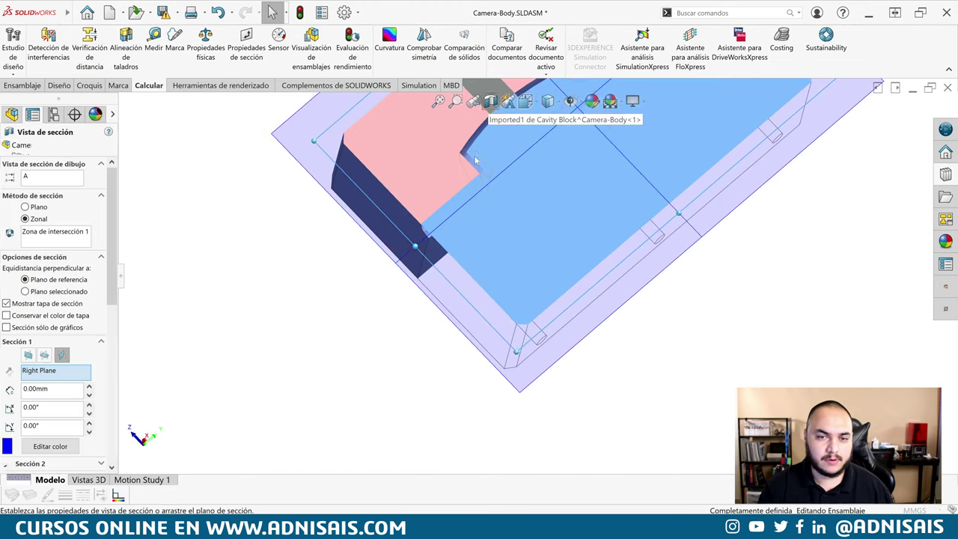
{"action": "left_click", "coordinate": [7, 147]}
{"action": "scroll", "coordinate": [472, 186], "scroll_direction": "down", "scroll_amount": 3}
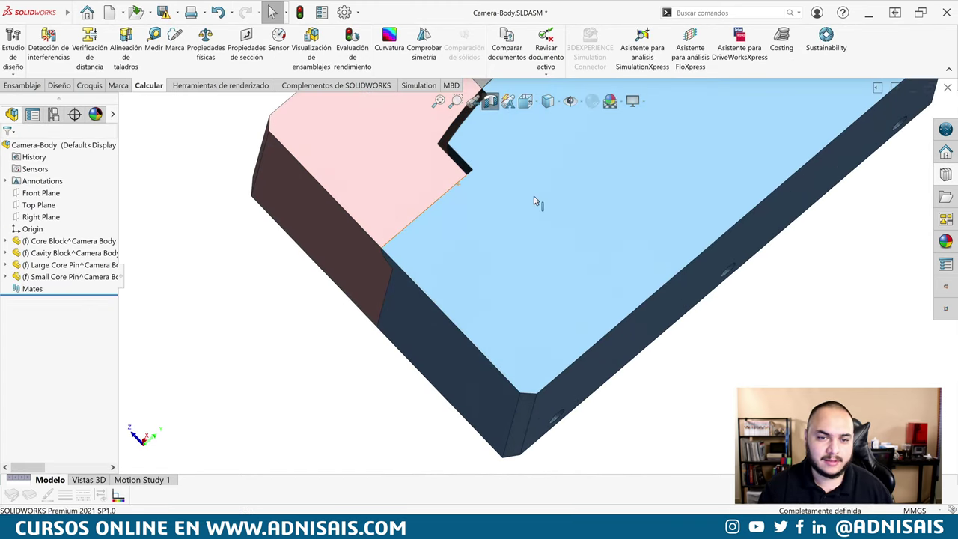
{"action": "scroll", "coordinate": [472, 187], "scroll_direction": "down", "scroll_amount": 3}
{"action": "scroll", "coordinate": [472, 186], "scroll_direction": "down", "scroll_amount": 3}
{"action": "scroll", "coordinate": [472, 186], "scroll_direction": "down", "scroll_amount": 2}
{"action": "scroll", "coordinate": [495, 214], "scroll_direction": "down", "scroll_amount": 2}
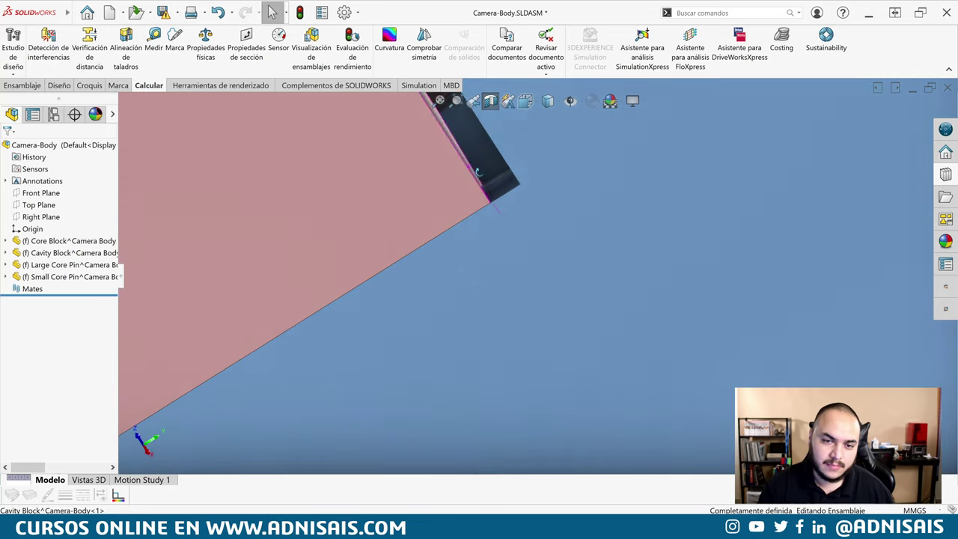
{"action": "left_click", "coordinate": [497, 202]}
Zoom in further on the core-cavity corner, select its face, and orbit around it.
{"action": "scroll", "coordinate": [514, 239], "scroll_direction": "down", "scroll_amount": 2}
{"action": "scroll", "coordinate": [532, 269], "scroll_direction": "down", "scroll_amount": 2}
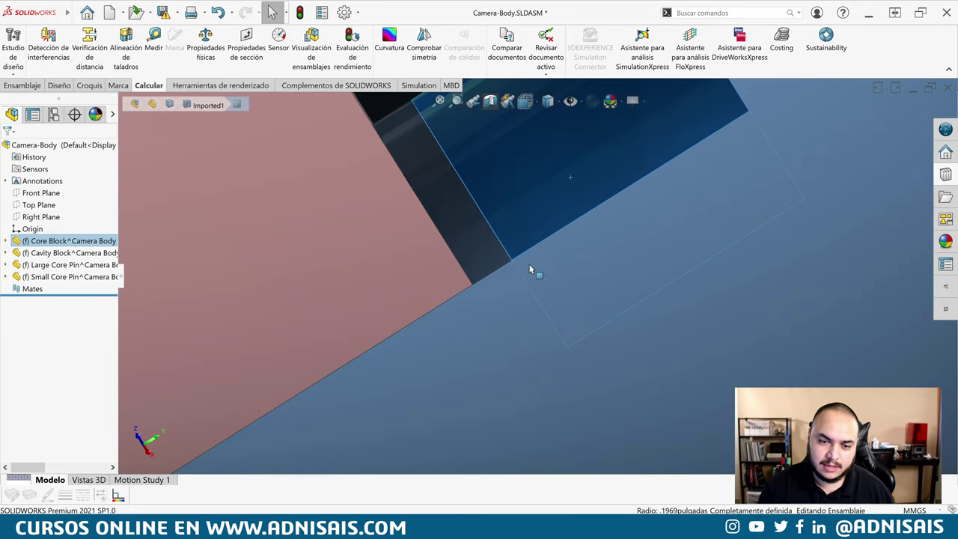
{"action": "scroll", "coordinate": [486, 259], "scroll_direction": "down", "scroll_amount": 2}
{"action": "scroll", "coordinate": [505, 315], "scroll_direction": "down", "scroll_amount": 2}
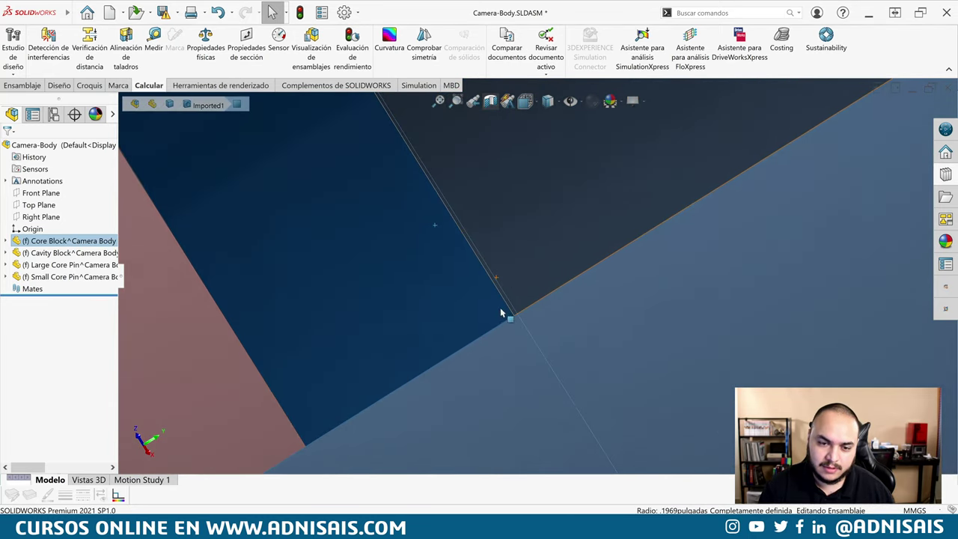
{"action": "scroll", "coordinate": [554, 302], "scroll_direction": "down", "scroll_amount": 2}
{"action": "scroll", "coordinate": [503, 324], "scroll_direction": "down", "scroll_amount": 1}
{"action": "left_click", "coordinate": [580, 327]}
{"action": "scroll", "coordinate": [583, 322], "scroll_direction": "down", "scroll_amount": 2}
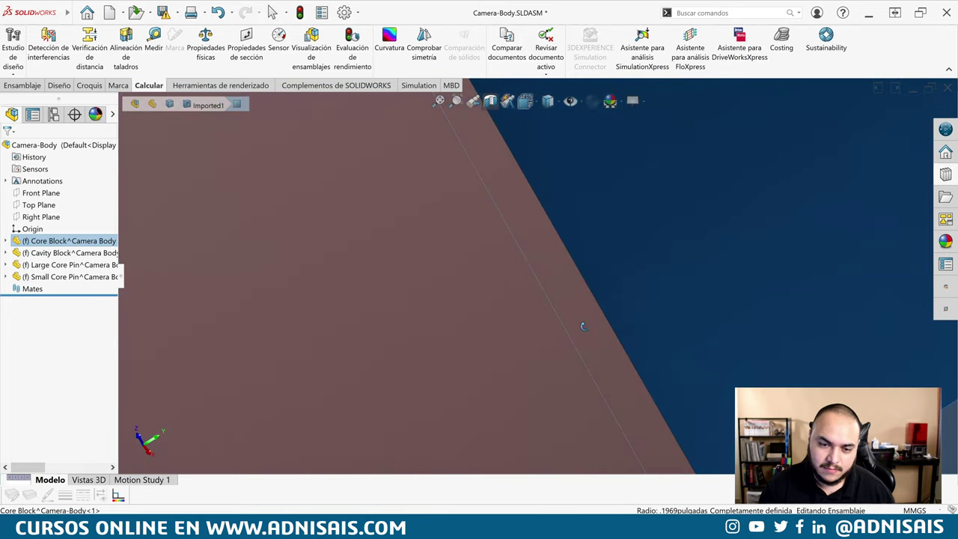
{"action": "scroll", "coordinate": [588, 297], "scroll_direction": "down", "scroll_amount": 2}
{"action": "scroll", "coordinate": [561, 247], "scroll_direction": "up", "scroll_amount": 3}
{"action": "scroll", "coordinate": [536, 203], "scroll_direction": "up", "scroll_amount": 3}
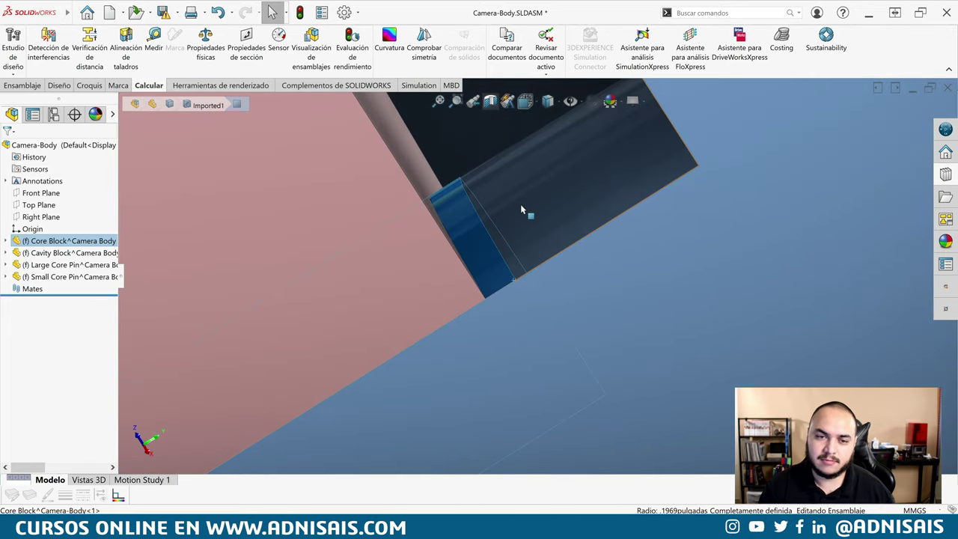
{"action": "mouse_move", "coordinate": [520, 203]}
{"action": "middle_mouse_down"}
{"action": "mouse_move", "coordinate": [452, 248]}
{"action": "mouse_move", "coordinate": [499, 257]}
{"action": "middle_mouse_up"}
Select the core block's corner face and orbit to see the gap along the corner.
{"action": "scroll", "coordinate": [498, 252], "scroll_direction": "down", "scroll_amount": 2}
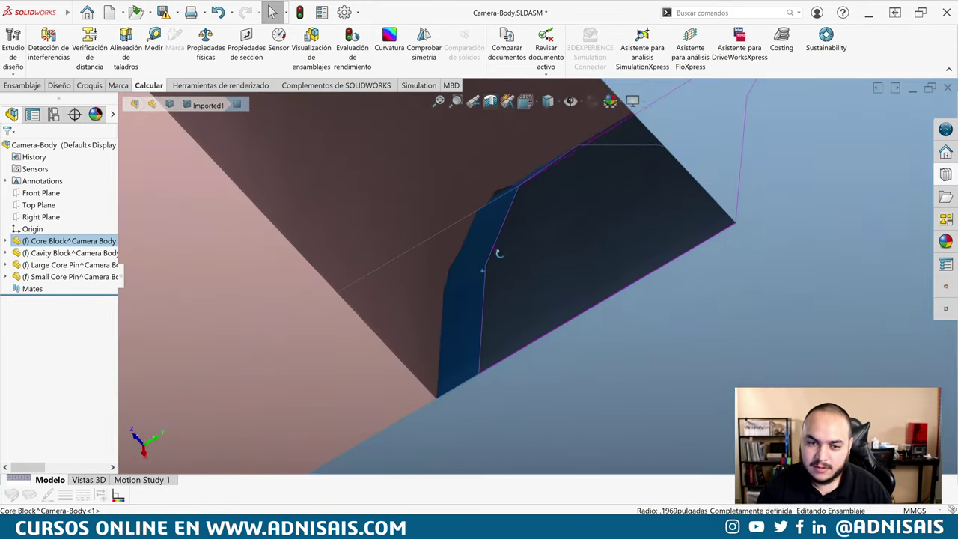
{"action": "scroll", "coordinate": [494, 202], "scroll_direction": "down", "scroll_amount": 2}
{"action": "left_click", "coordinate": [494, 194]}
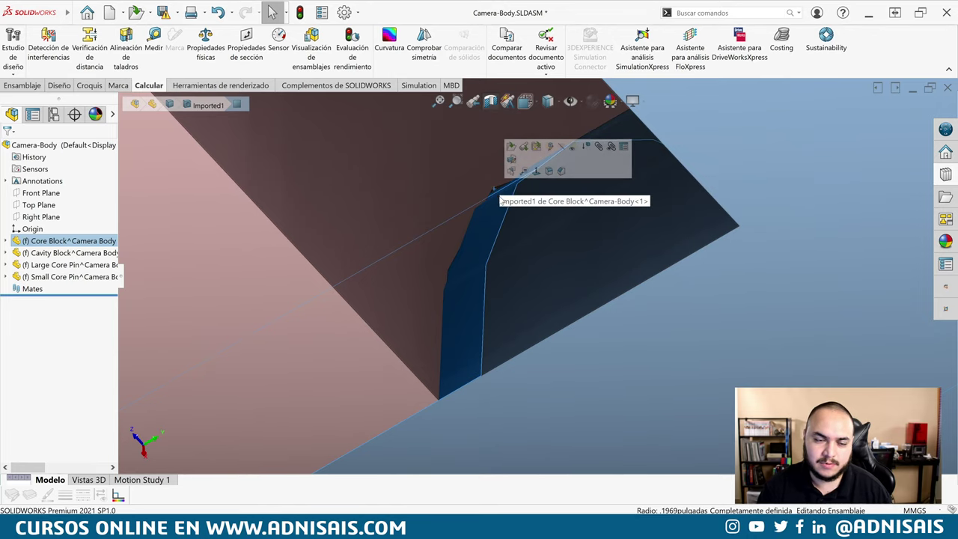
{"action": "scroll", "coordinate": [531, 240], "scroll_direction": "up", "scroll_amount": 2}
{"action": "scroll", "coordinate": [532, 240], "scroll_direction": "down", "scroll_amount": 2}
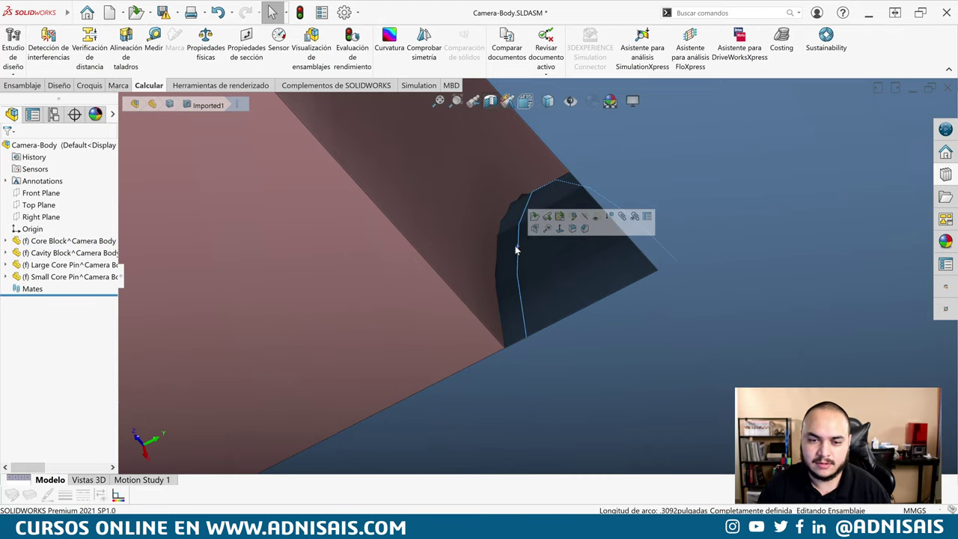
{"action": "scroll", "coordinate": [528, 232], "scroll_direction": "up", "scroll_amount": 3}
{"action": "mouse_move", "coordinate": [529, 225]}
{"action": "middle_mouse_down"}
{"action": "mouse_move", "coordinate": [513, 177]}
{"action": "mouse_move", "coordinate": [483, 314]}
{"action": "mouse_move", "coordinate": [511, 284]}
{"action": "middle_mouse_up"}
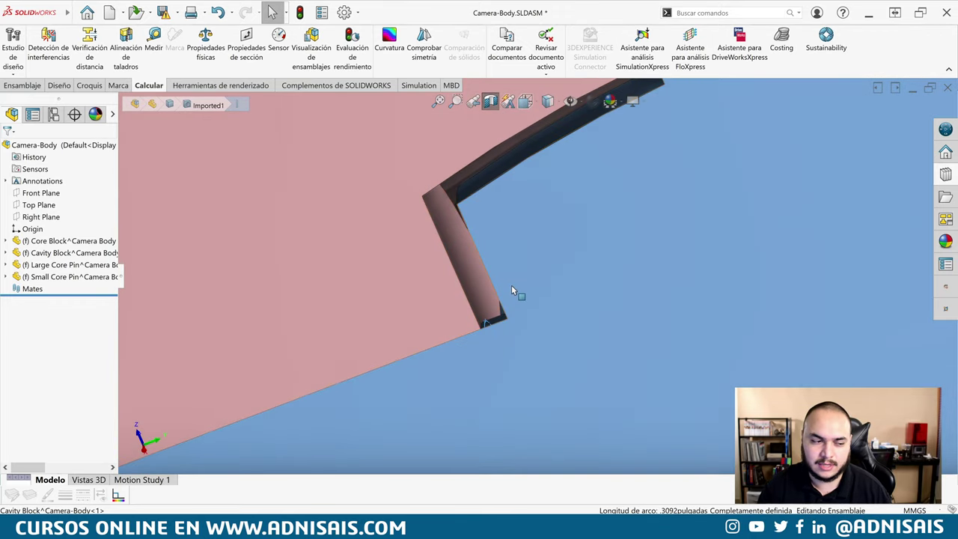
Zoom out and orbit the sectioned mold to a more frontal view.
{"action": "scroll", "coordinate": [514, 275], "scroll_direction": "up", "scroll_amount": 2}
{"action": "scroll", "coordinate": [515, 277], "scroll_direction": "up", "scroll_amount": 2}
{"action": "scroll", "coordinate": [558, 258], "scroll_direction": "up", "scroll_amount": 2}
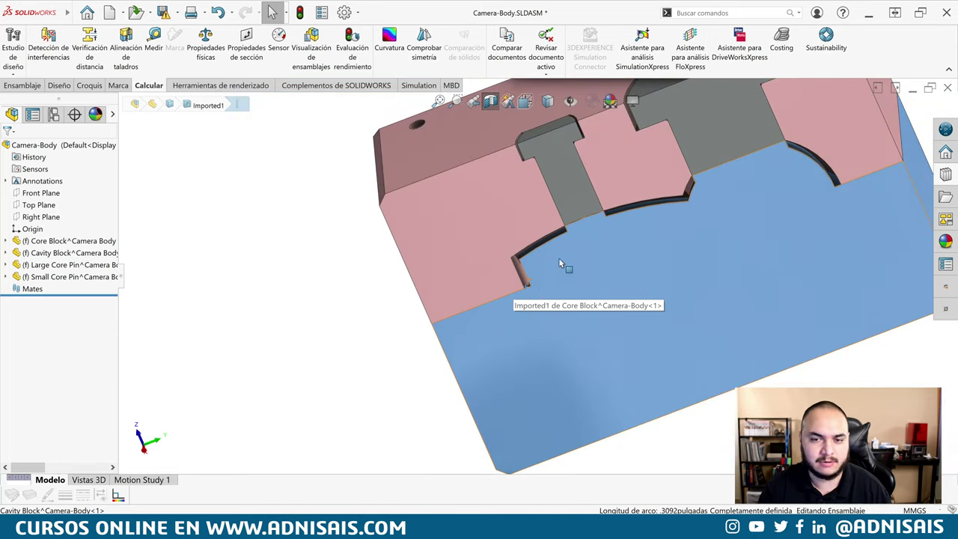
{"action": "scroll", "coordinate": [675, 226], "scroll_direction": "up", "scroll_amount": 3}
{"action": "scroll", "coordinate": [691, 225], "scroll_direction": "up", "scroll_amount": 1}
{"action": "middle_click_drag", "start_coordinate": [691, 225], "coordinate": [715, 212]}
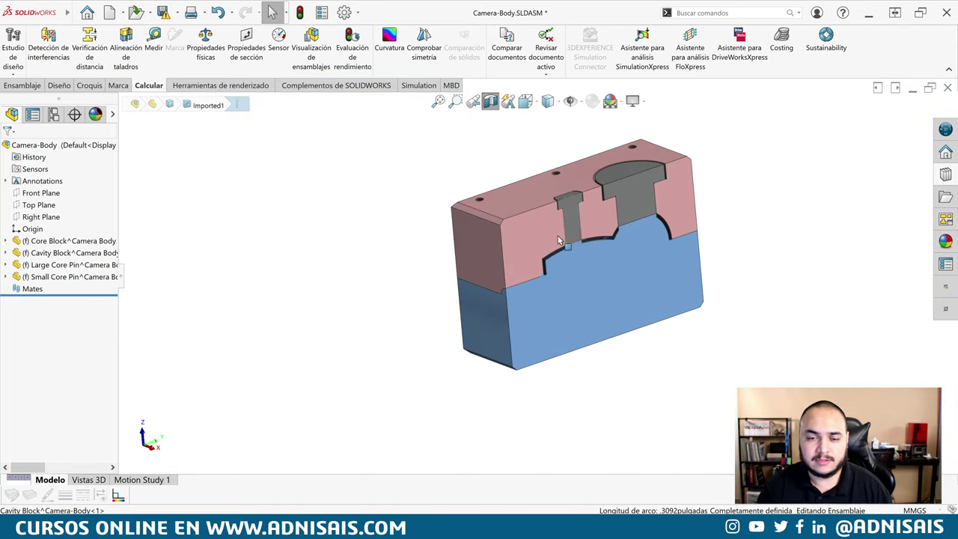
{"action": "scroll", "coordinate": [572, 243], "scroll_direction": "down", "scroll_amount": 1}
{"action": "scroll", "coordinate": [590, 246], "scroll_direction": "down", "scroll_amount": 3}
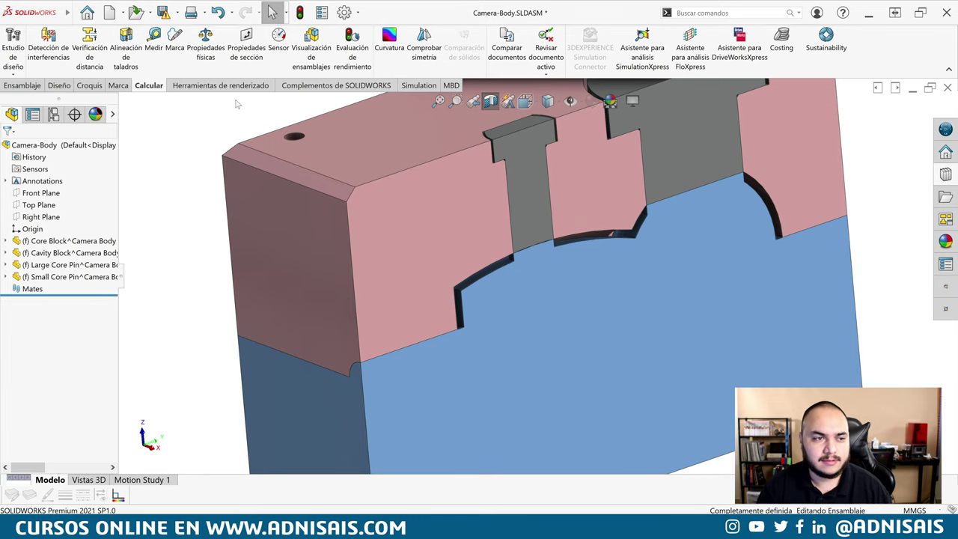
Switch to the Ensamblaje tab and orbit the mold to show more of its top.
{"action": "left_click", "coordinate": [28, 87]}
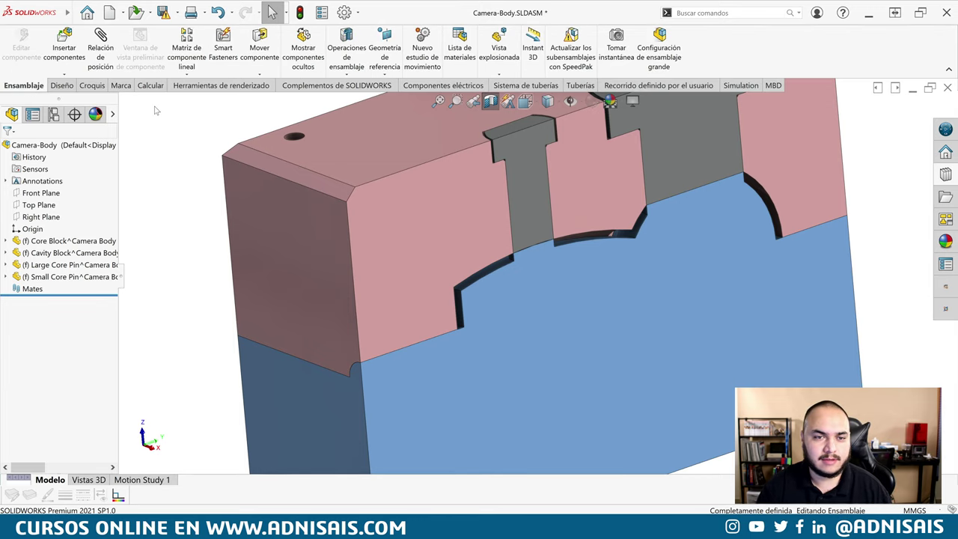
{"action": "scroll", "coordinate": [523, 240], "scroll_direction": "up", "scroll_amount": 3}
{"action": "scroll", "coordinate": [496, 226], "scroll_direction": "up", "scroll_amount": 3}
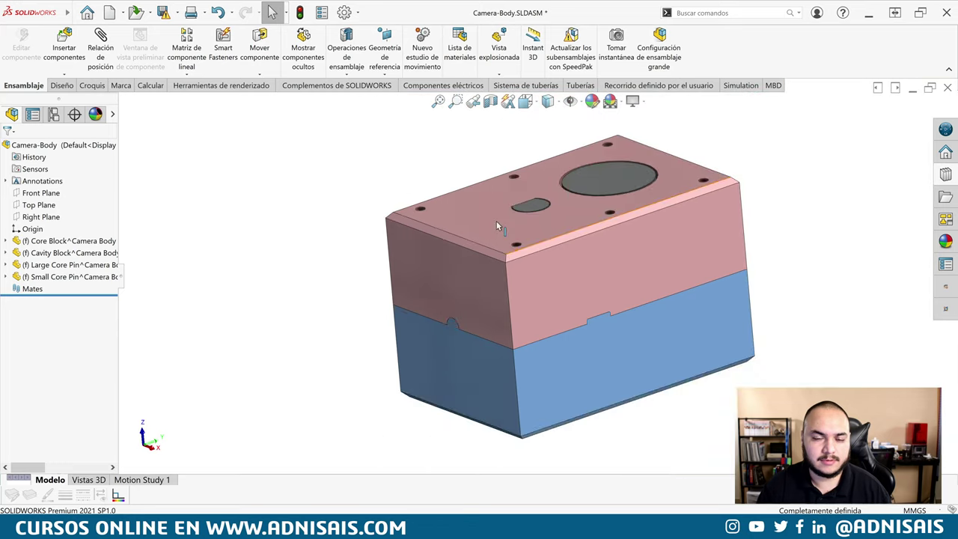
{"action": "middle_click_drag", "start_coordinate": [633, 193], "coordinate": [654, 205]}
{"action": "scroll", "coordinate": [655, 205], "scroll_direction": "down", "scroll_amount": 2}
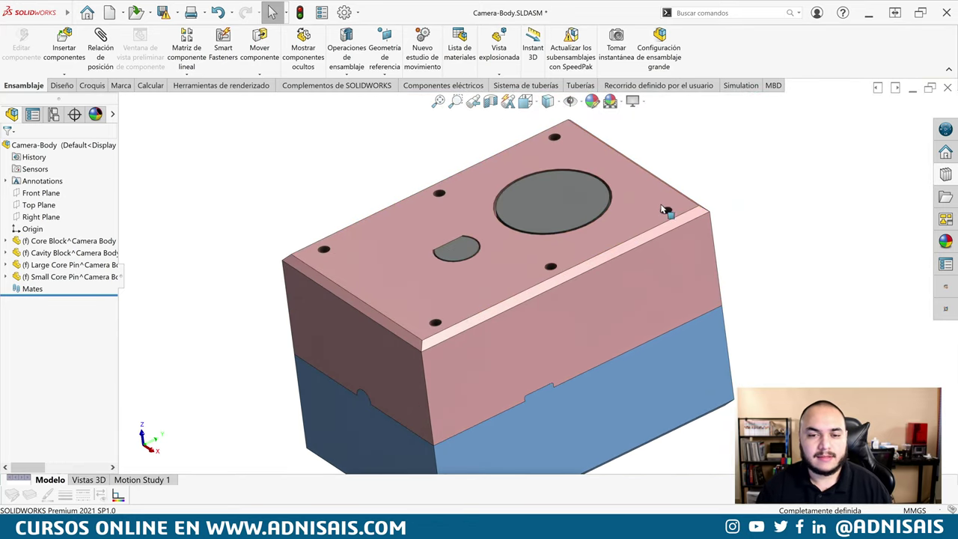